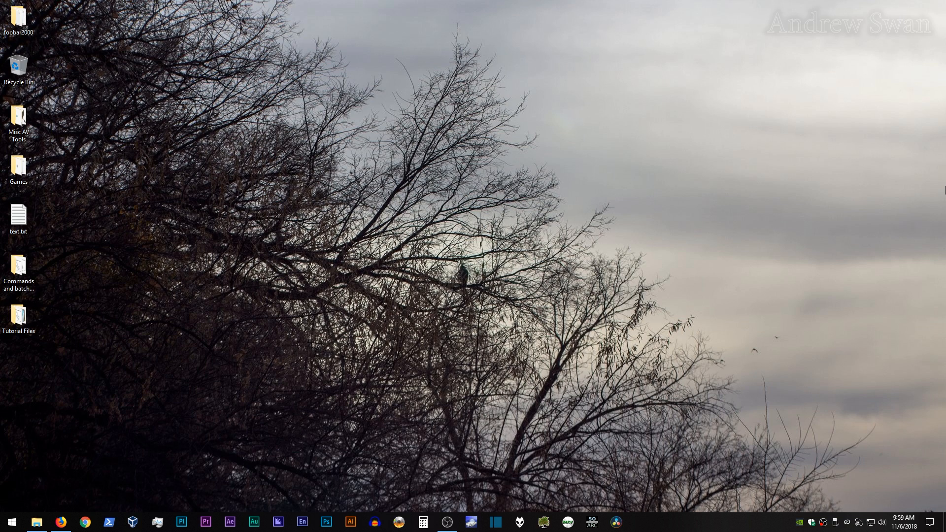
Switch to Firefox and view the latest AviSynth+ release on GitHub, linked from the Avisynth wiki, and return to the wiki
click(61, 522)
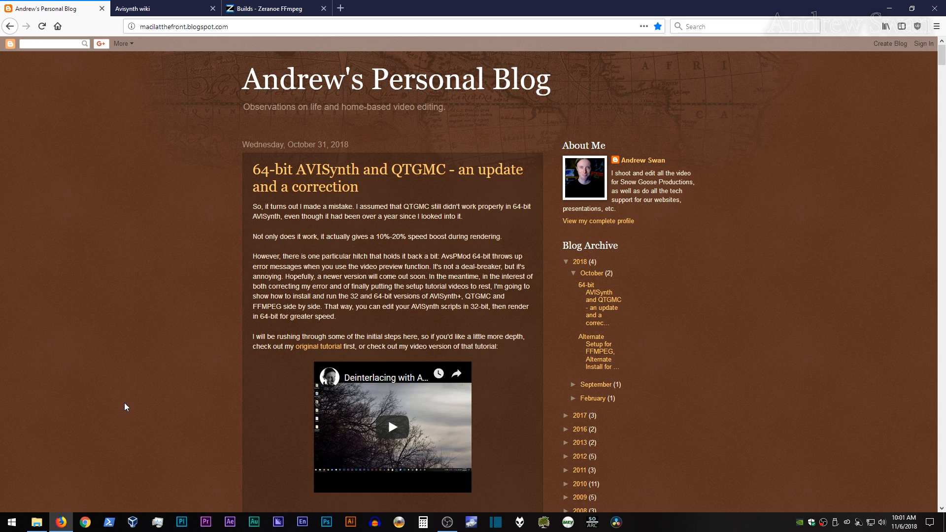
click(129, 6)
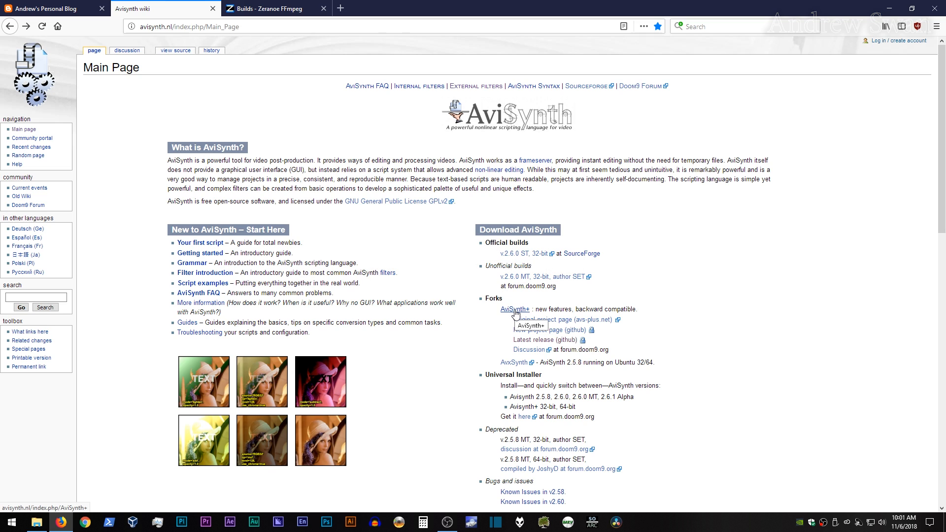
click(526, 341)
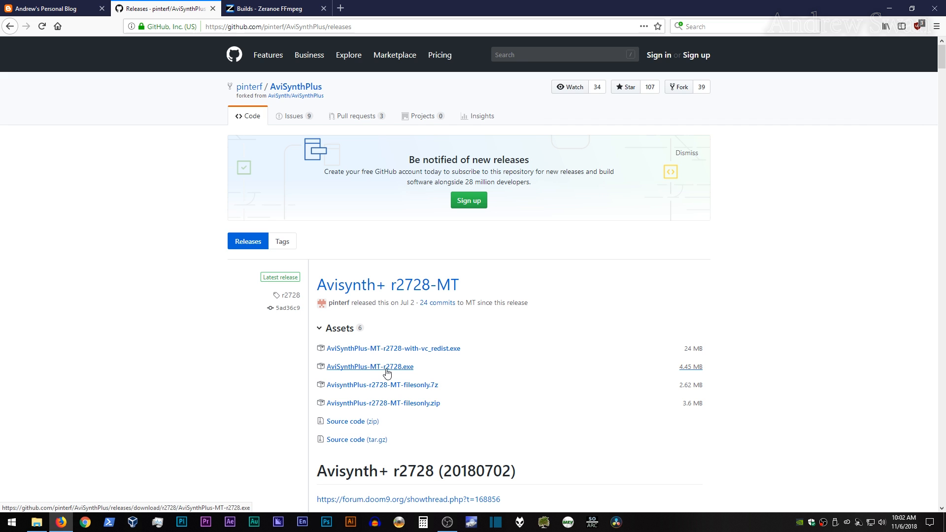
key(alt+Left)
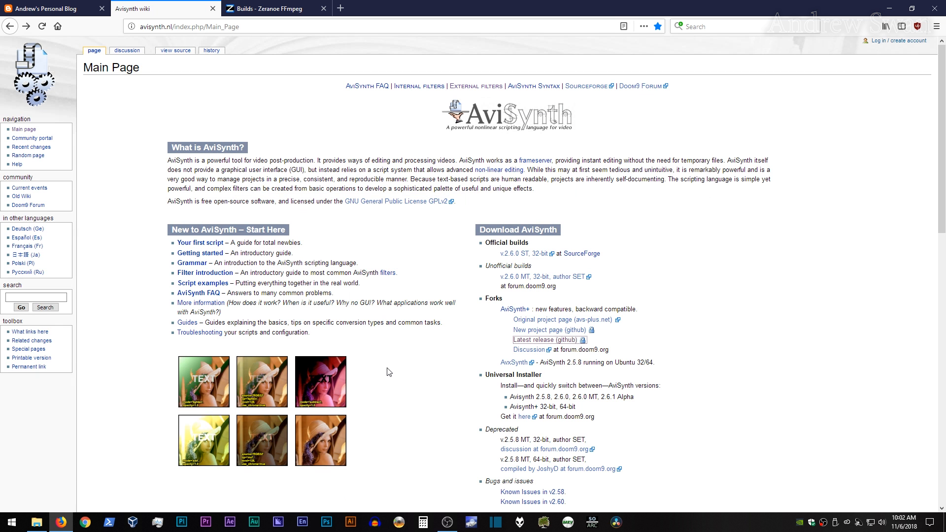
Look up the FFmpegSource plugin page among the source filters in the wiki's external filters, and return to the list
click(770, 337)
scroll(770, 338, down, 3)
scroll(769, 338, down, 2)
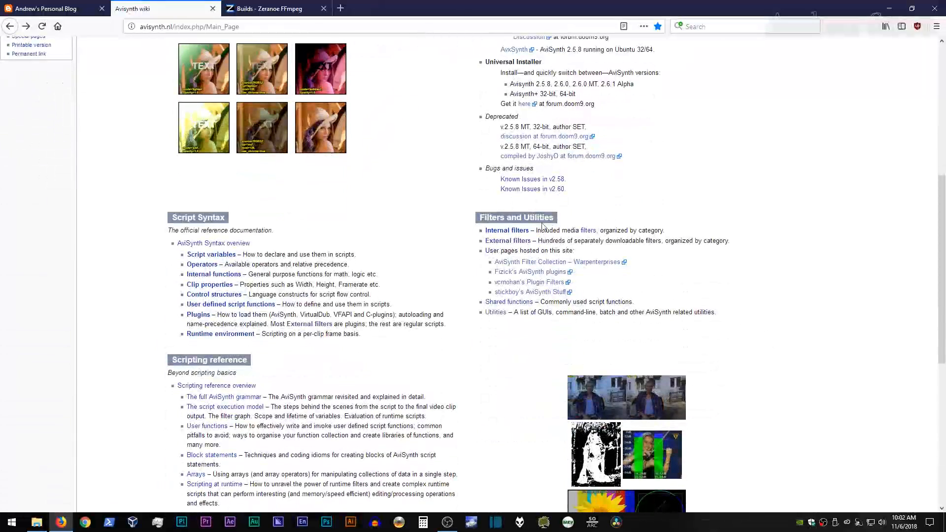
click(496, 242)
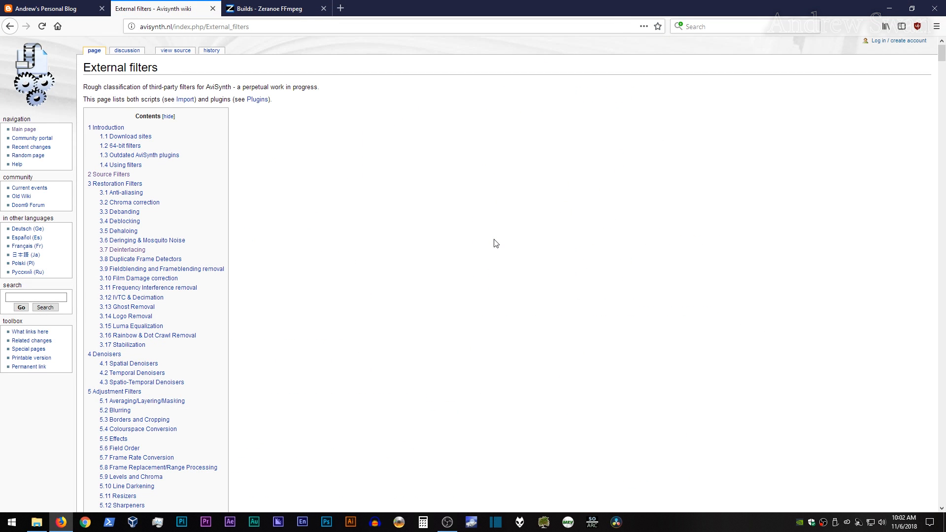
click(108, 175)
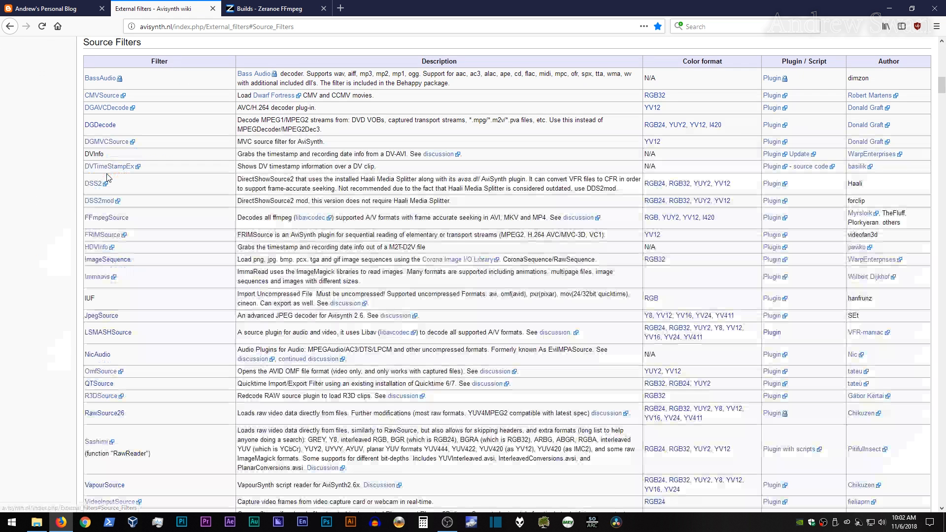
click(112, 220)
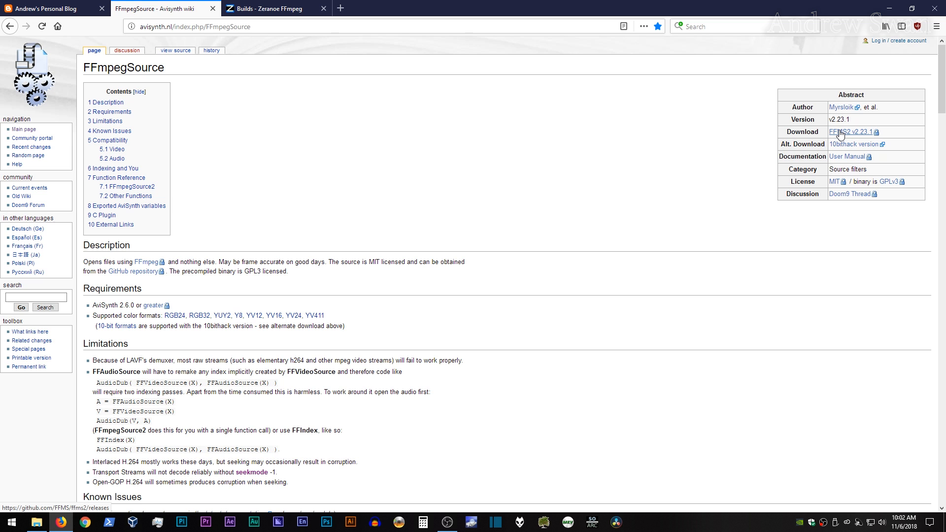
key(alt+Left)
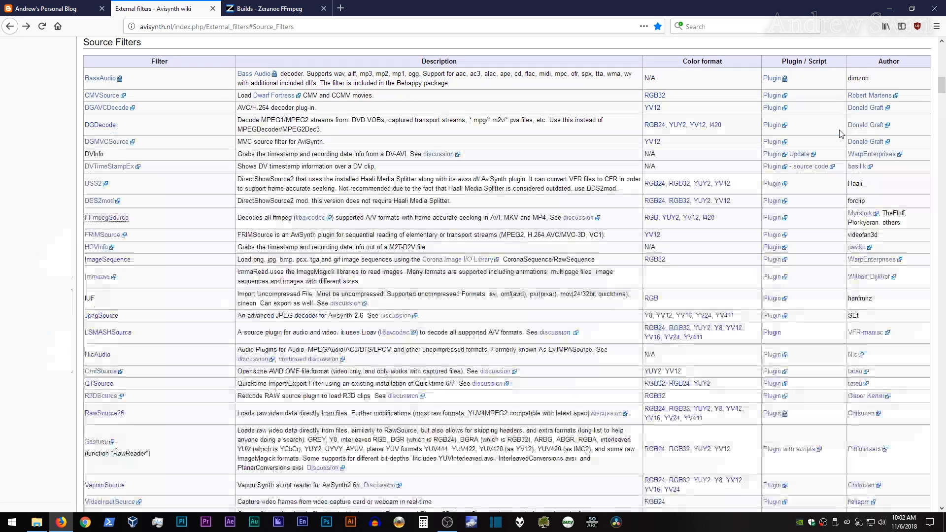
Look up QTGMC among the wiki's deinterlacing filters and view its download link and required plugins
key(alt+Left)
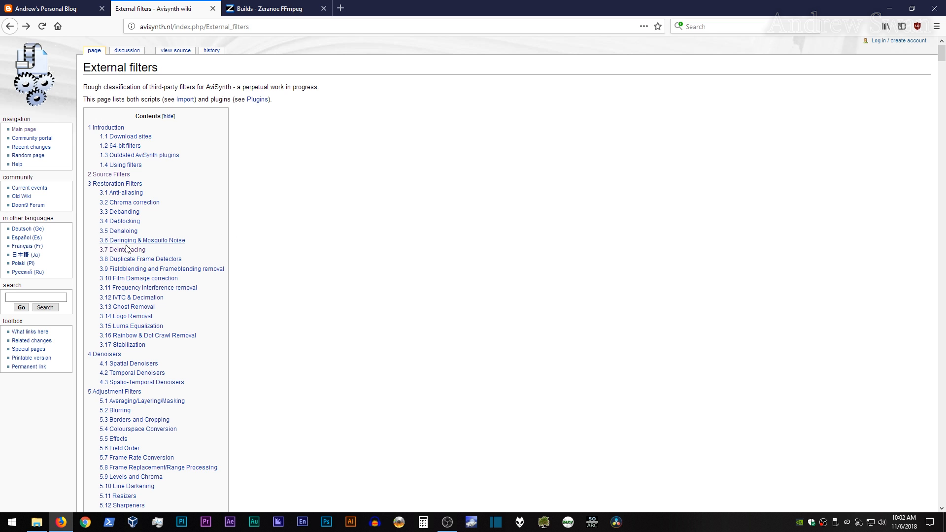
click(120, 251)
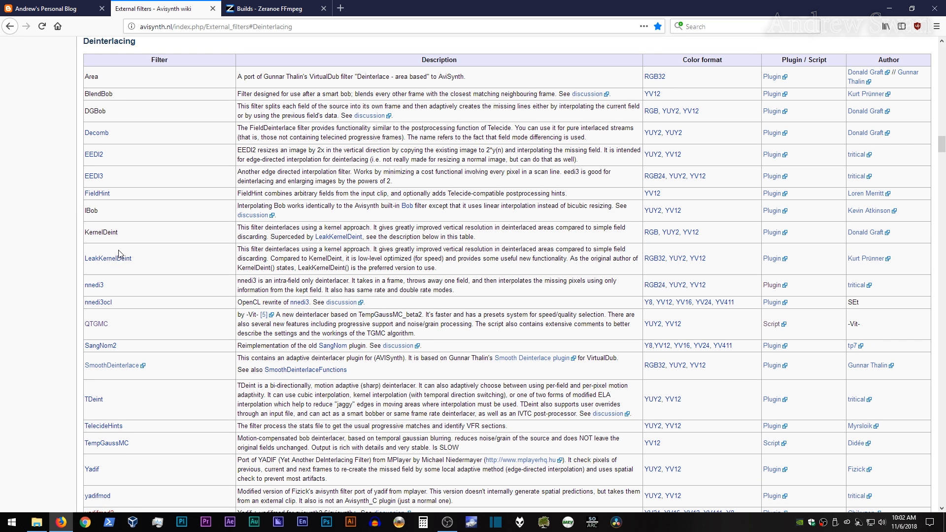
click(101, 325)
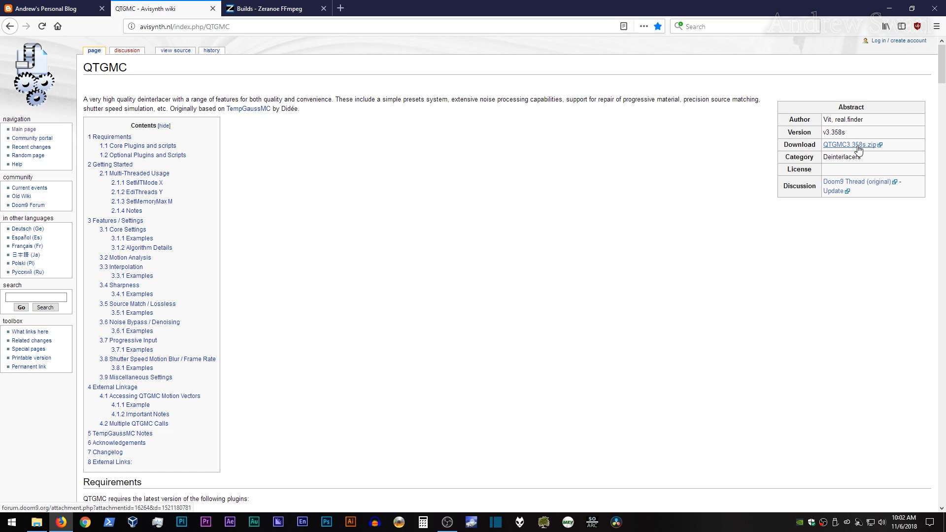
scroll(719, 289, down, 7)
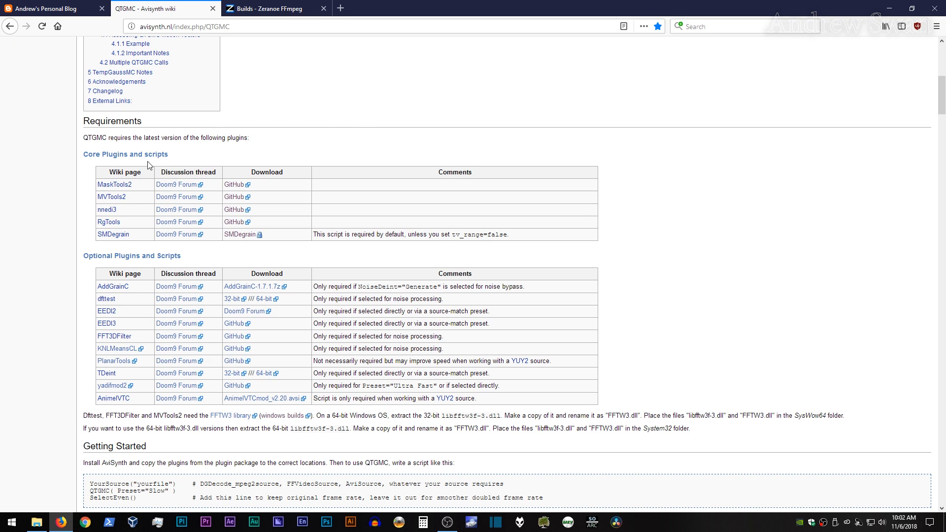
View the GitHub release pages of the MaskTools2 and MVTools2 core plugins required by QTGMC
click(235, 185)
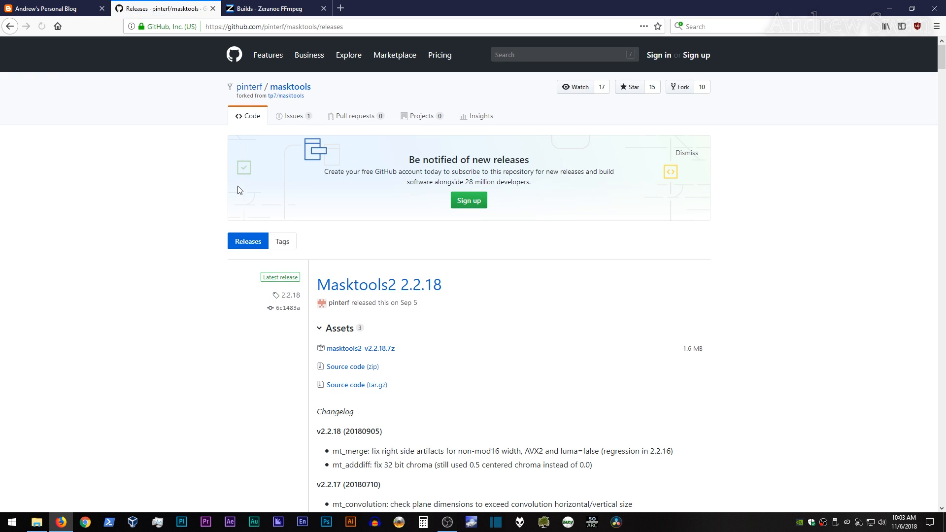
key(alt+Left)
click(241, 198)
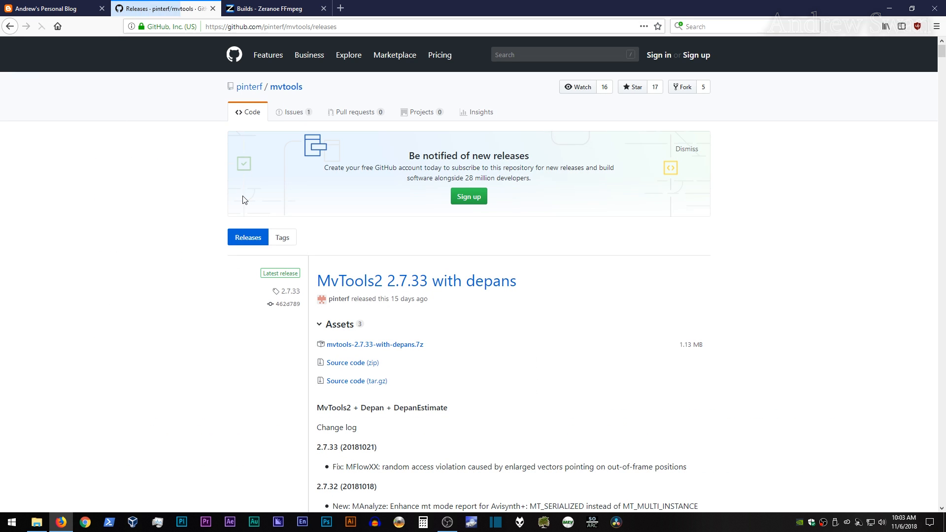
key(alt+Left)
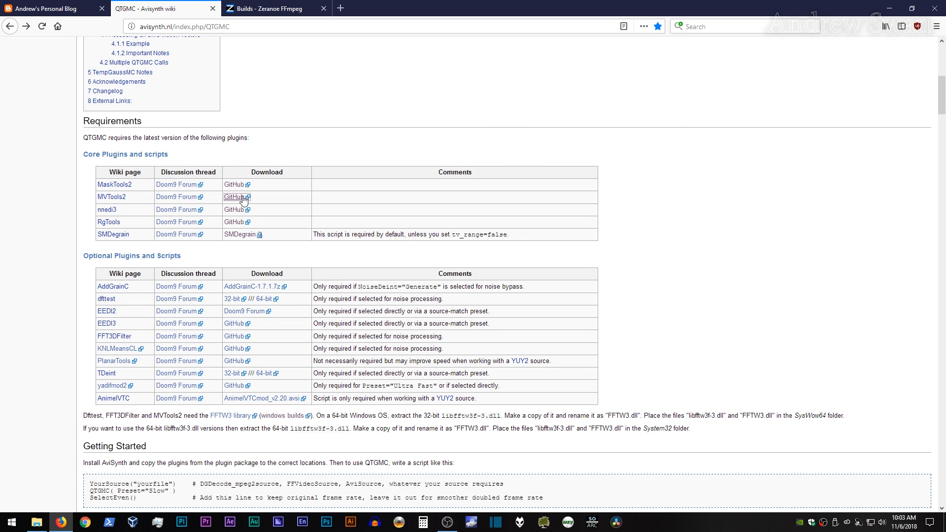
View the GitHub release pages of the nnedi3 and RgTools core plugins, returning to the QTGMC page
click(234, 211)
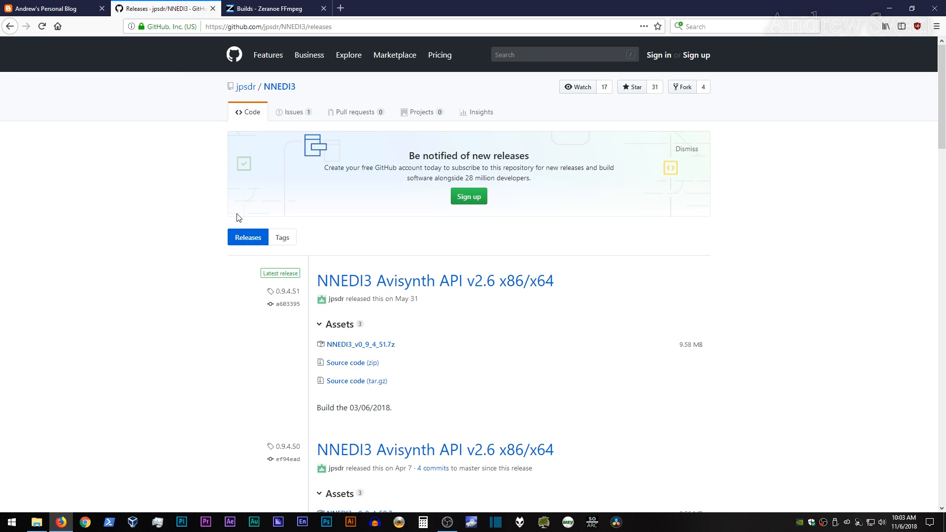
key(alt+Left)
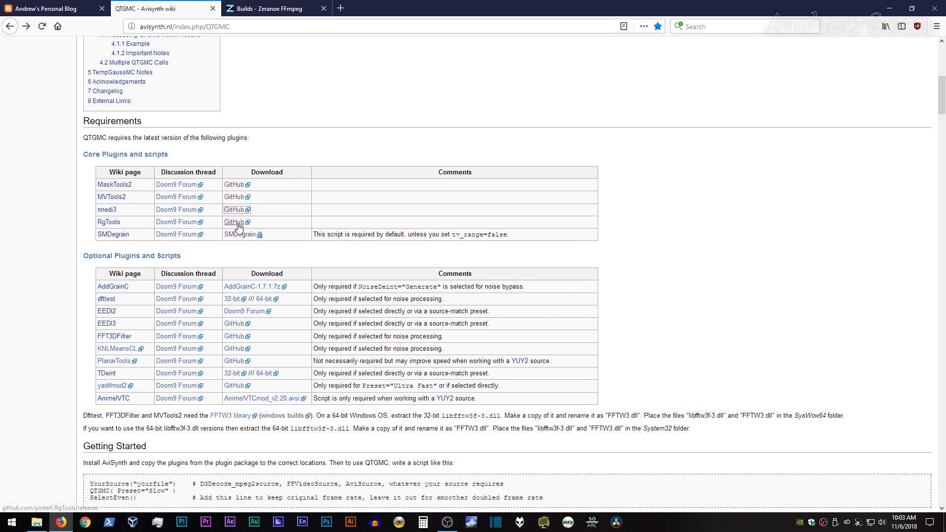
click(237, 223)
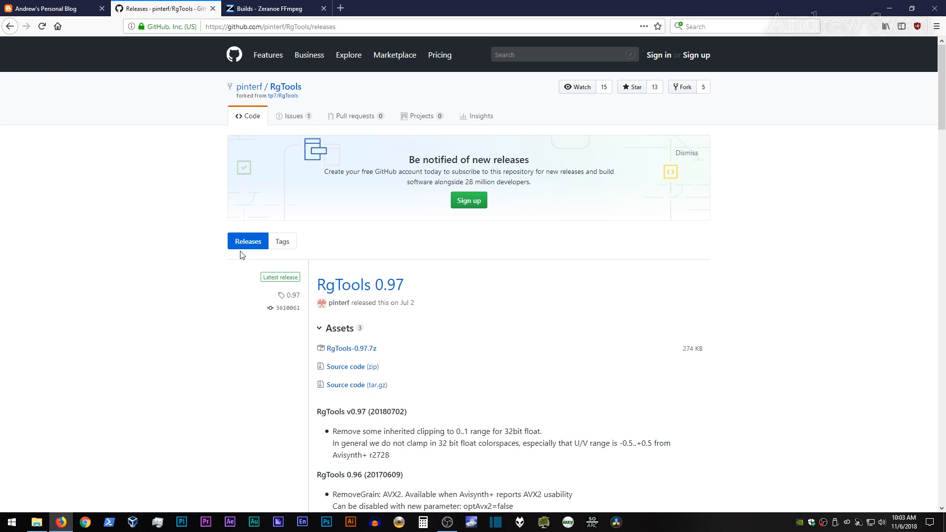
key(alt+Left)
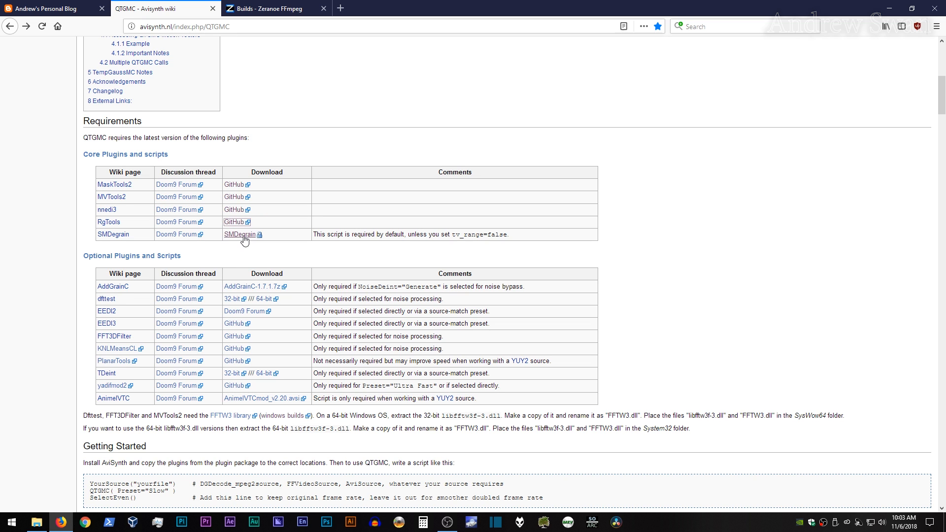
View the SMDegrain script on Pastebin and the Windows builds of the FFTW3 library, returning to the QTGMC page
click(244, 236)
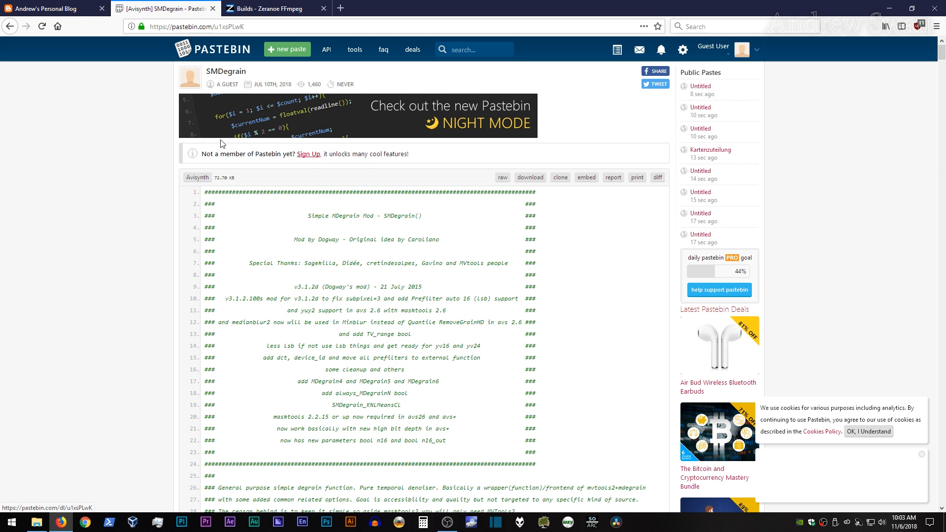
key(alt+Left)
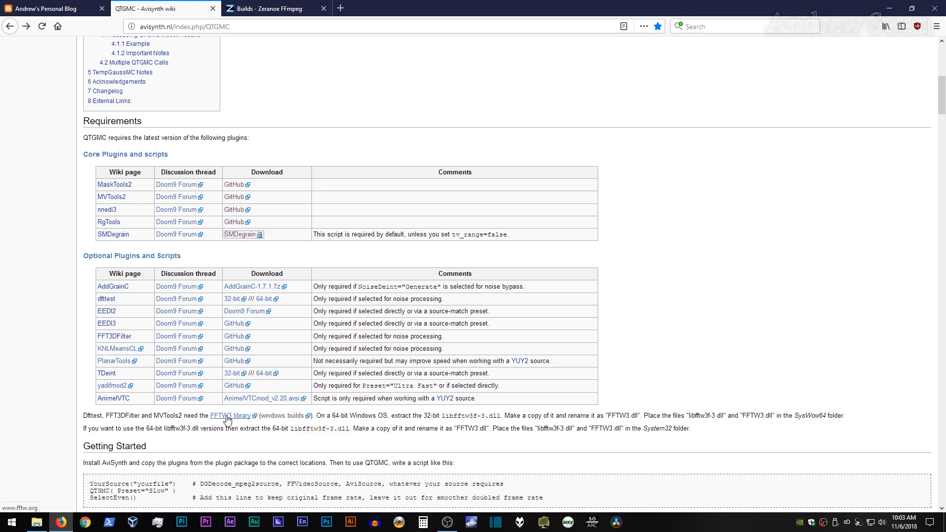
click(281, 417)
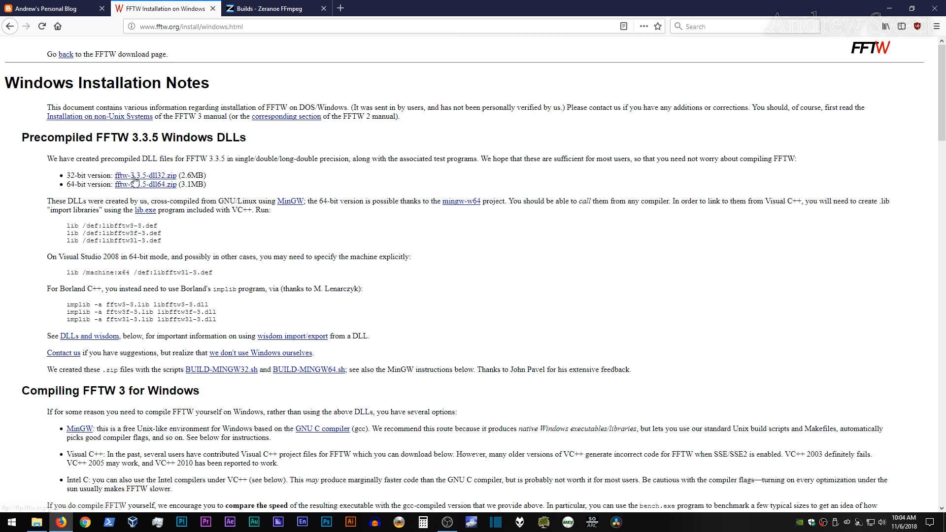
key(alt+Left)
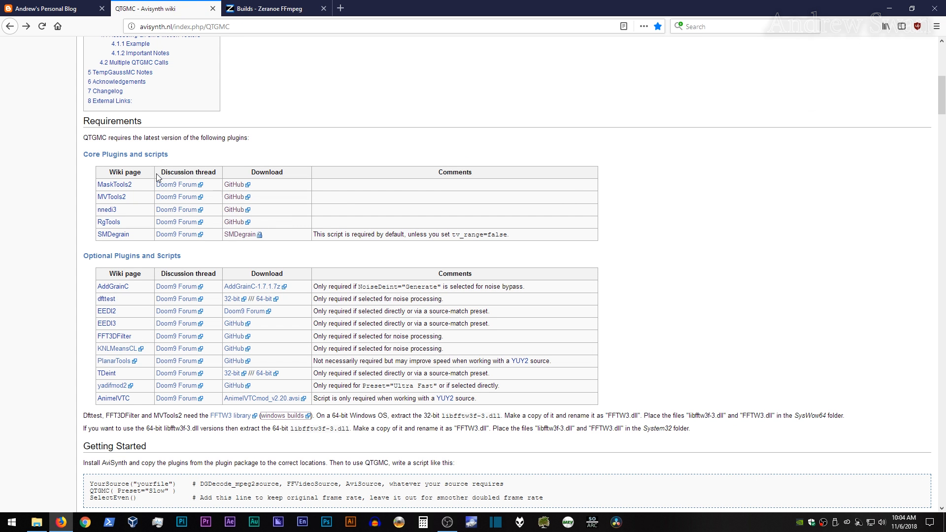
Go back to the wiki's main page and, through its utilities list, view the forum post with the latest AvsPmod build
key(alt+Left)
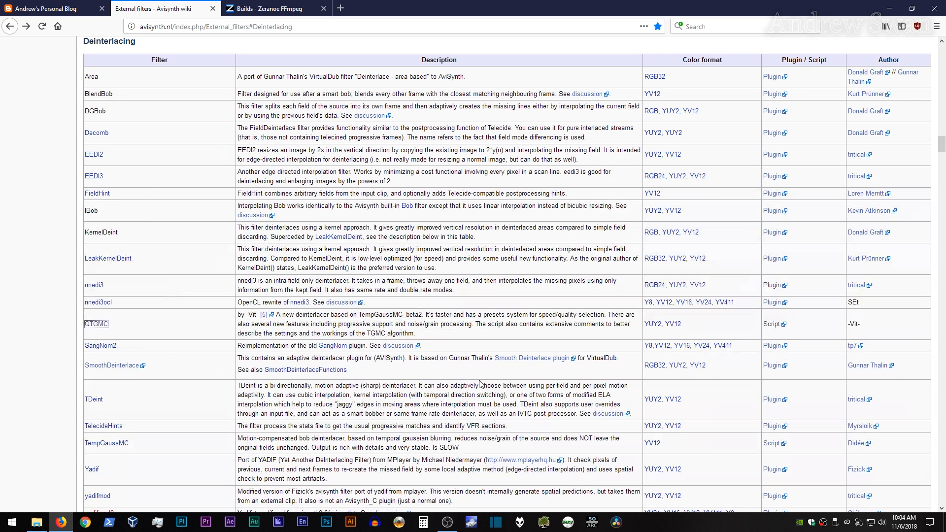
key(alt+Left)
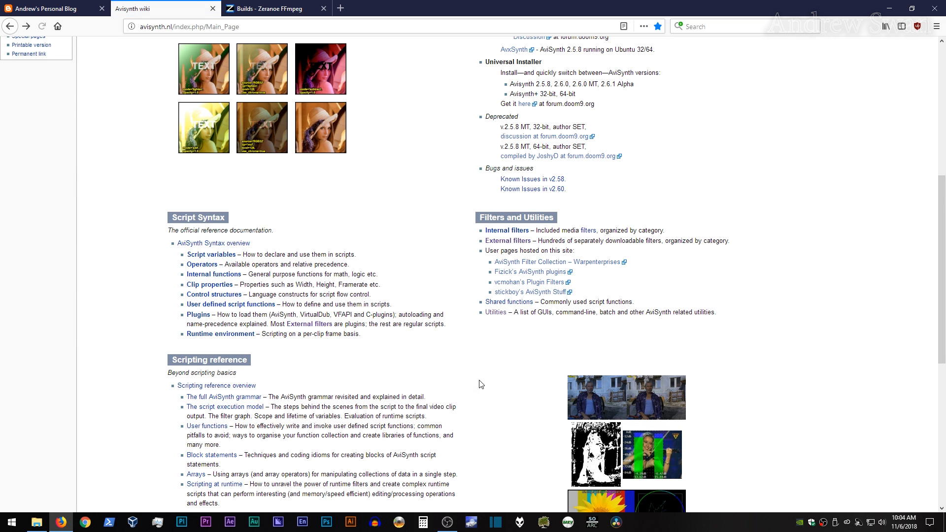
click(493, 315)
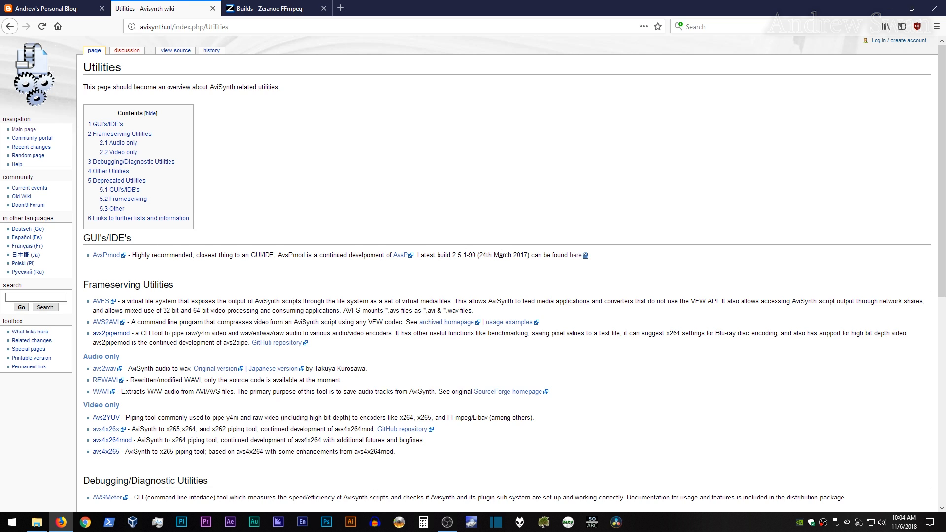
click(578, 255)
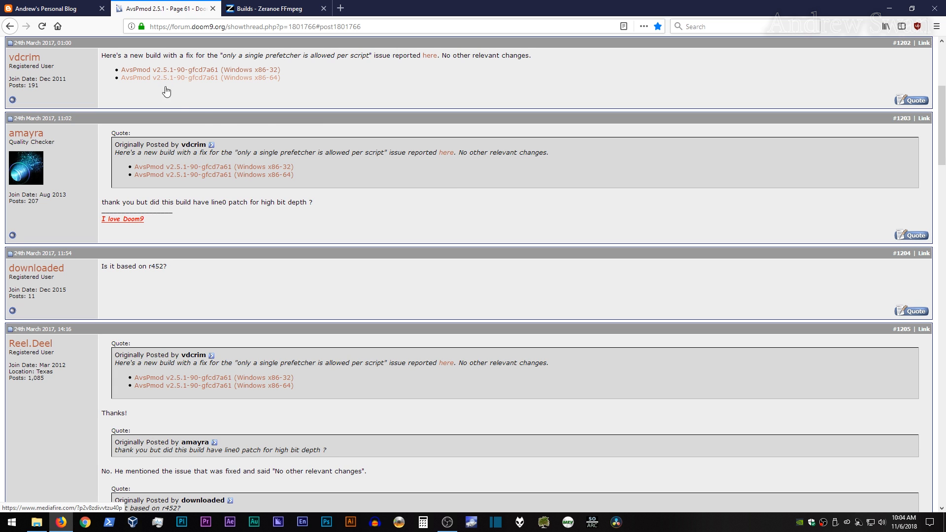
key(alt+Left)
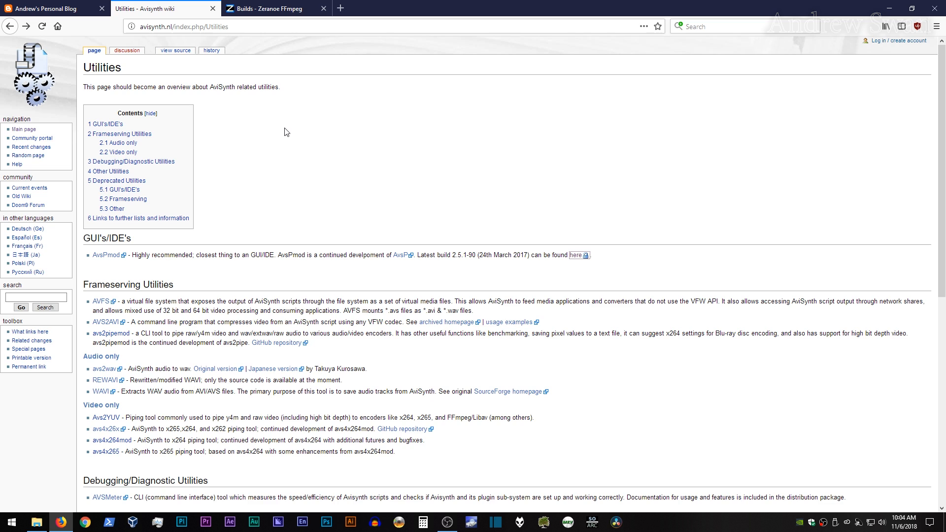
Choose the Windows 32-bit architecture on the Zeranoe FFmpeg builds page and minimize the browser
click(269, 8)
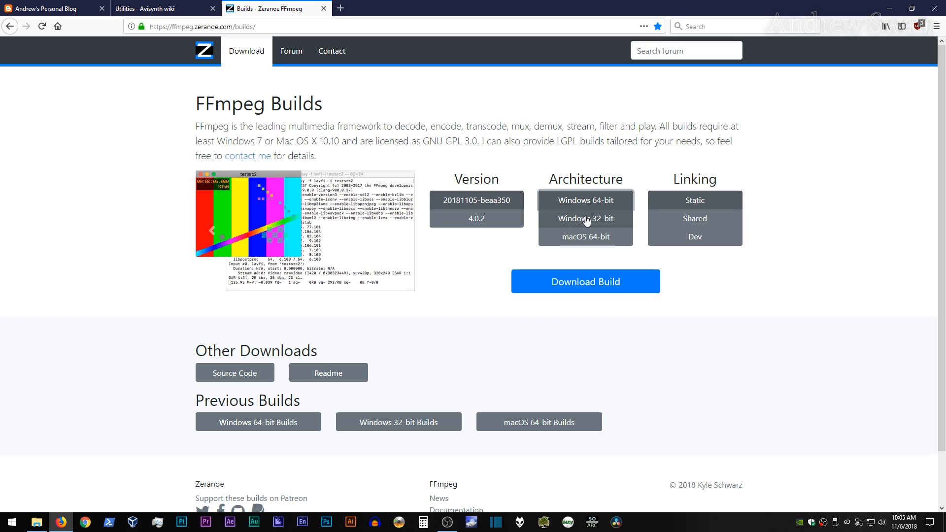
click(587, 219)
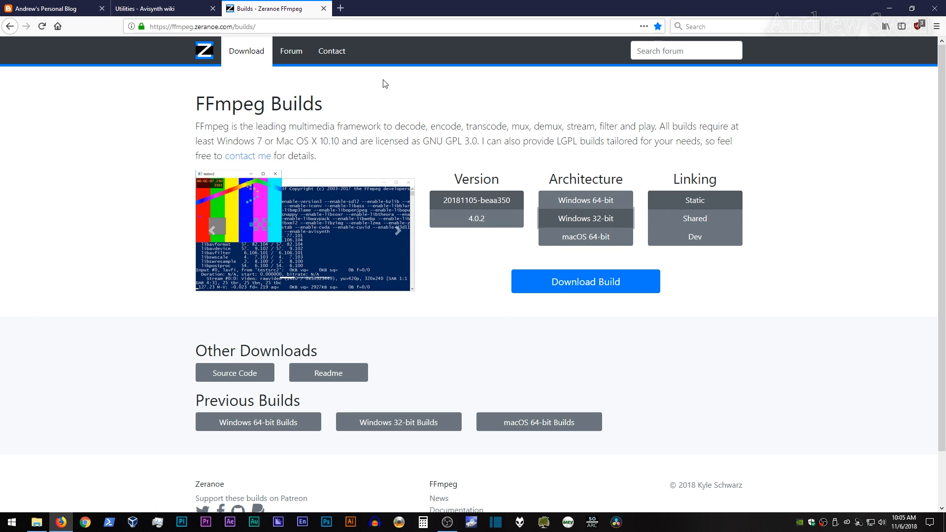
click(887, 8)
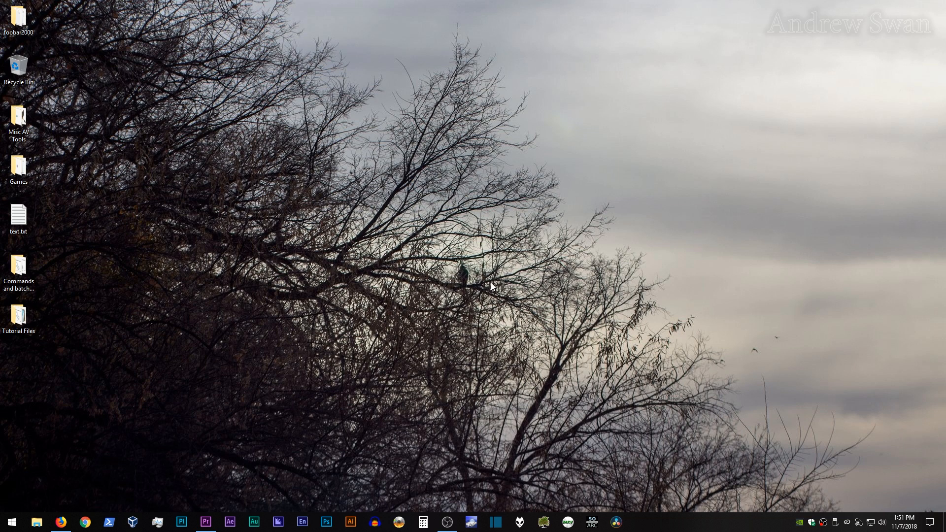
Switch to Firefox and examine the VirusTotal detection results for ffms2-2.23.1-msvc.7z through to the end of the list
click(61, 523)
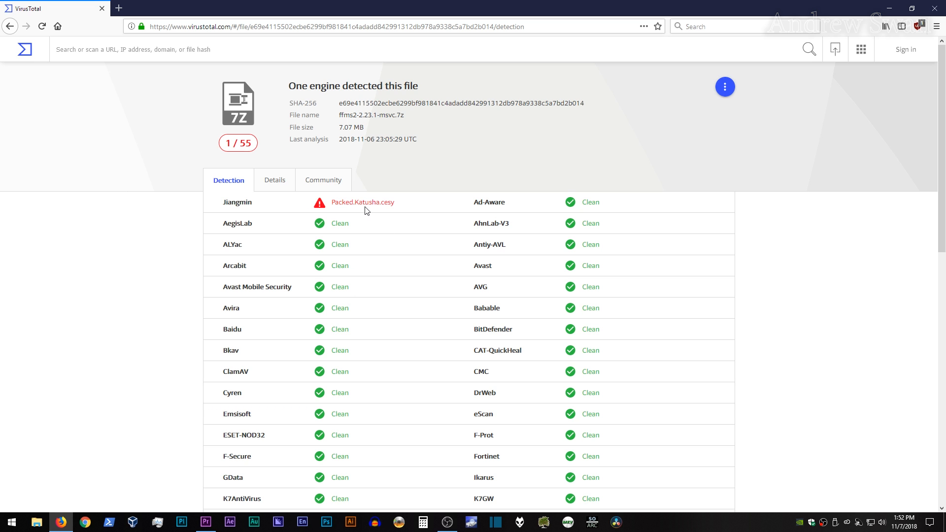
scroll(423, 244, down, 6)
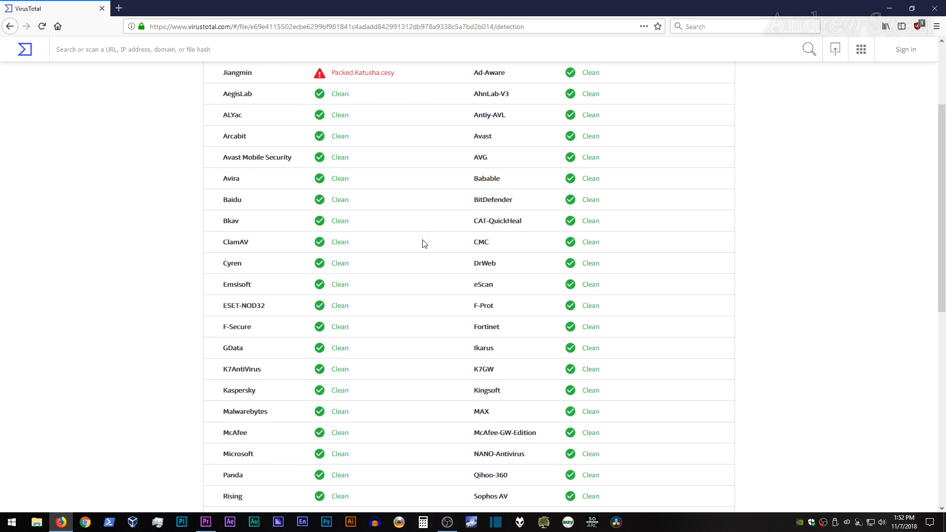
scroll(425, 351, down, 2)
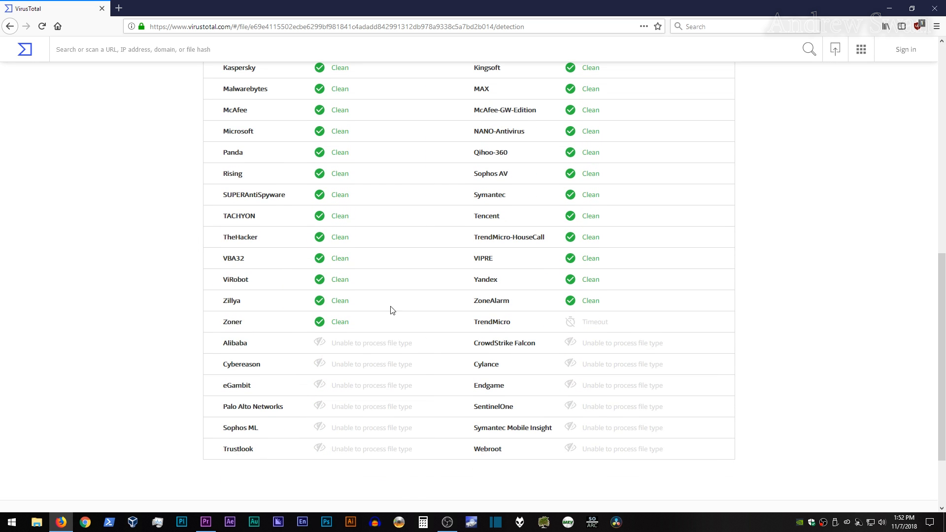
scroll(390, 310, up, 8)
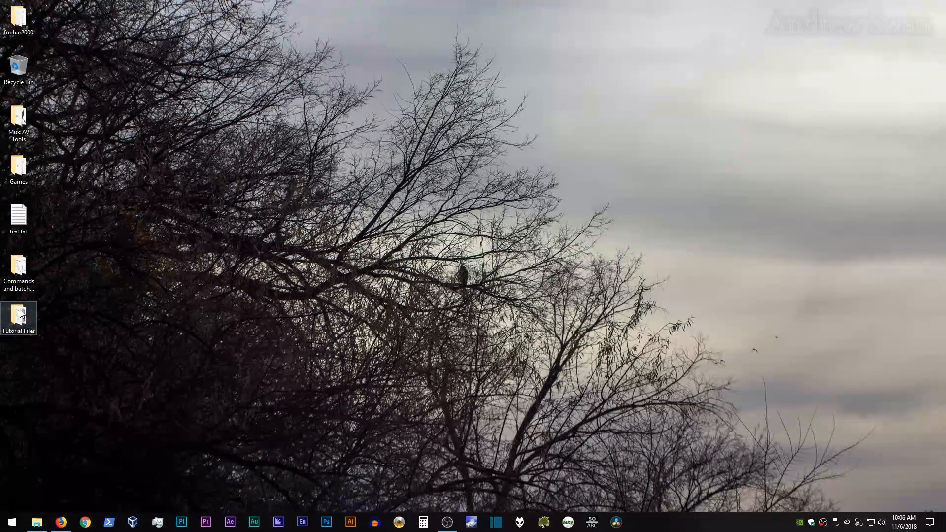
Launch the AviSynthPlus-MT-r2728.exe installer from the desktop's Tutorial Files folder, allowing it to make changes and keeping English as the setup language
click(19, 314)
double_click(20, 314)
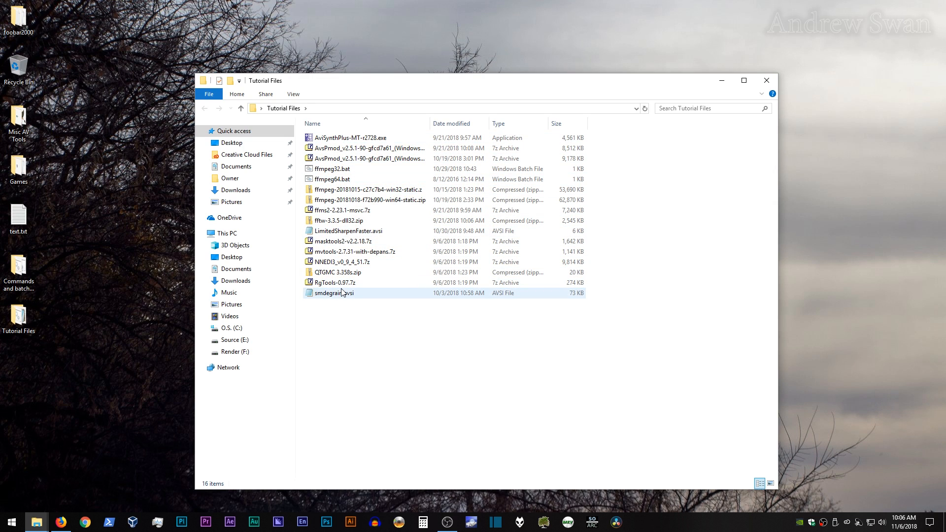
double_click(332, 138)
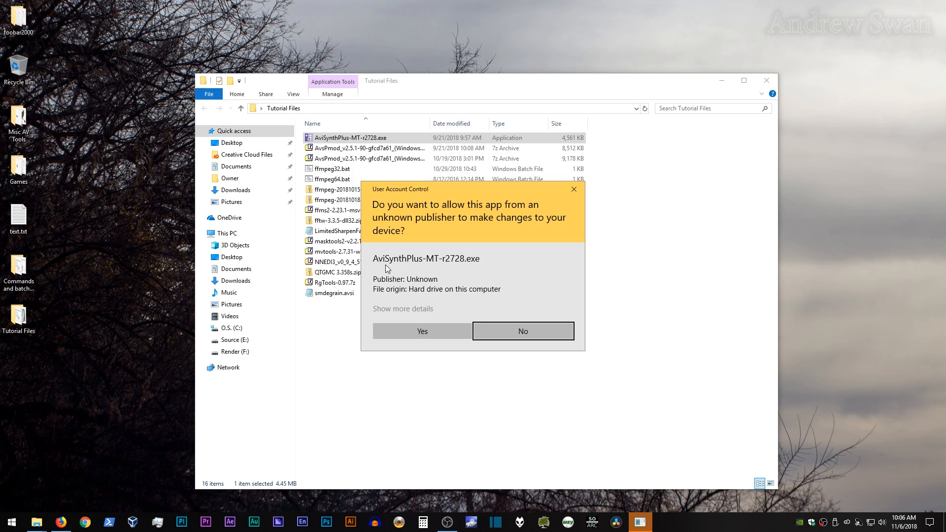
click(412, 332)
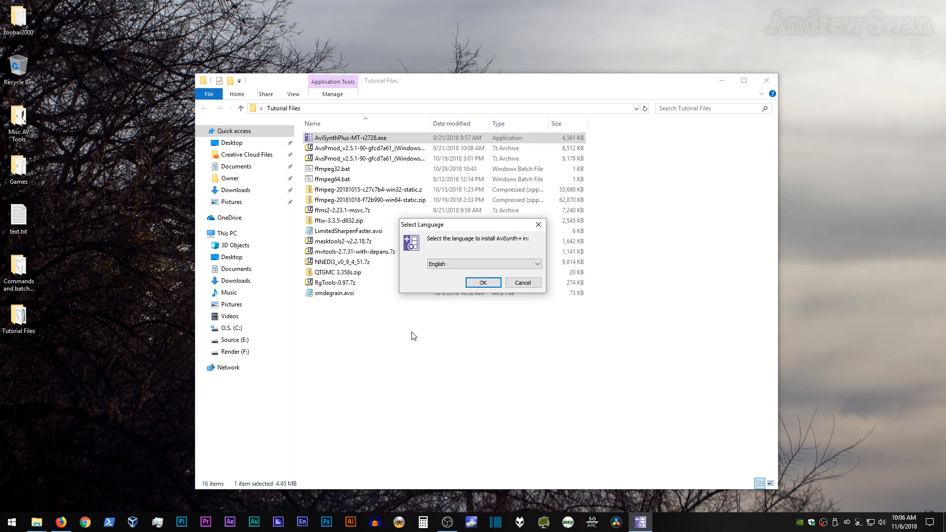
click(483, 284)
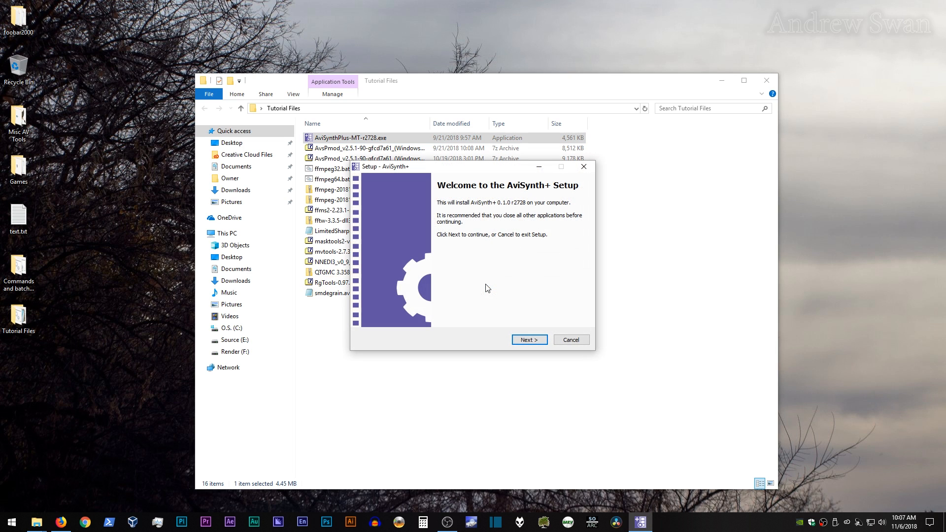
Accept the license and install AviSynth+ into C:\Program Files (x86)\AviSynth+ using the Recommended installation with the x86 and x64 components
click(521, 340)
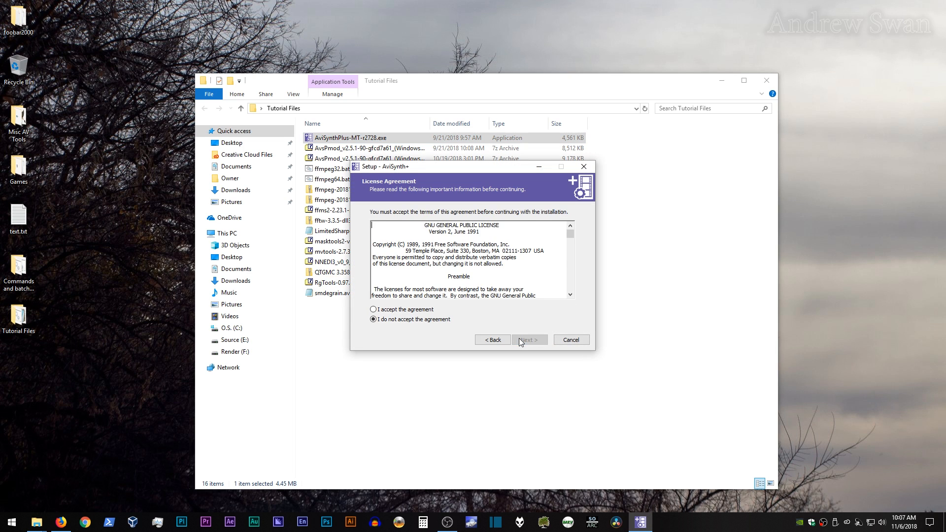
click(414, 311)
click(529, 340)
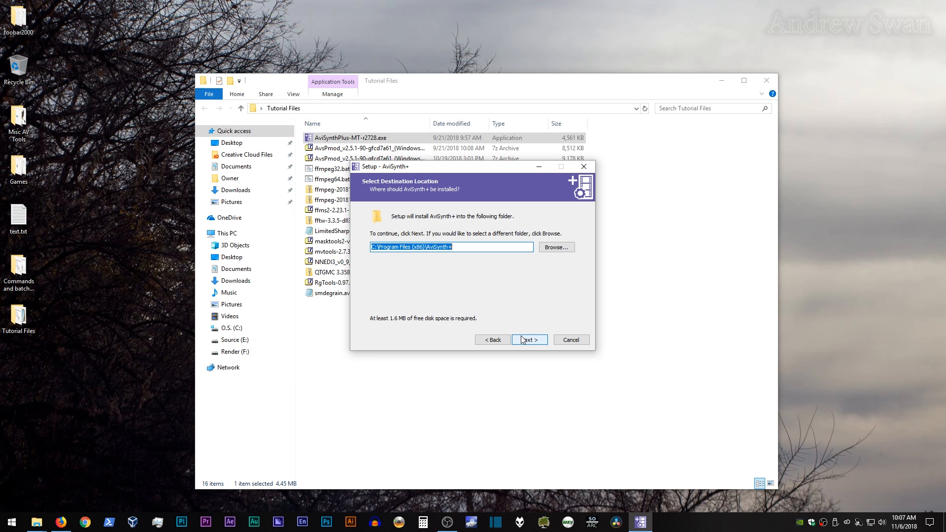
click(523, 340)
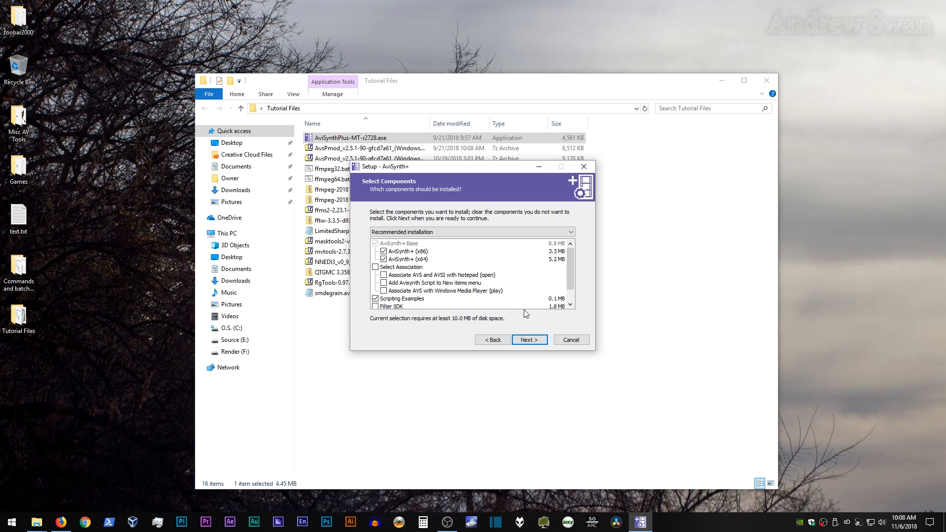
click(528, 344)
click(527, 342)
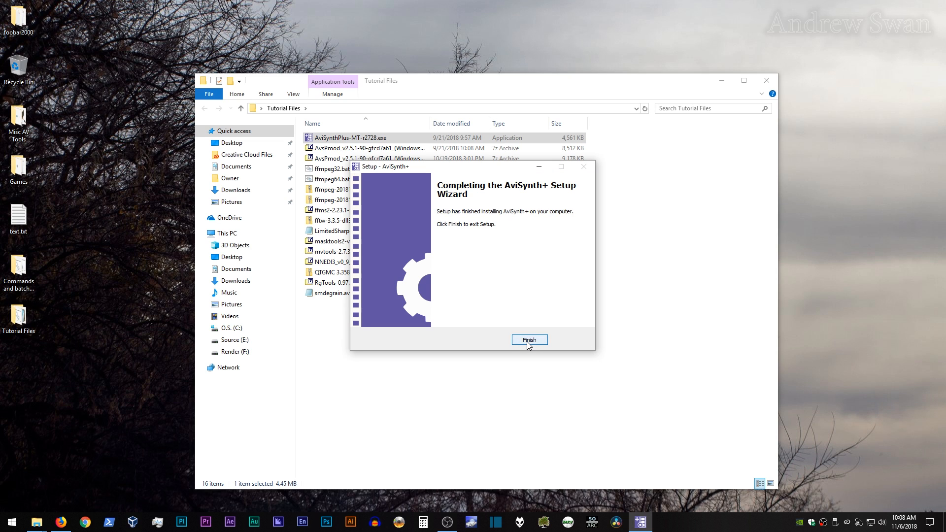
click(529, 340)
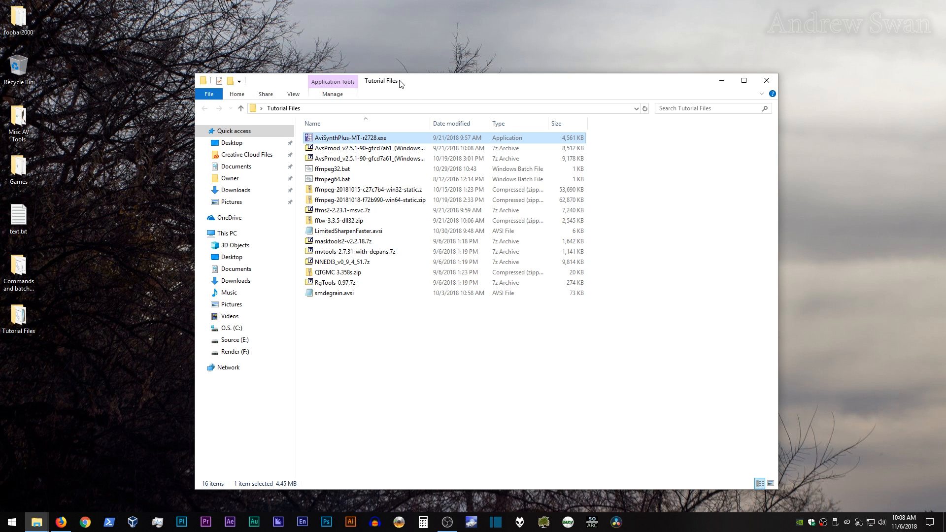
Arrange a second File Explorer window beside Tutorial Files and open C:\Program Files (x86)\AviSynth+\plugins+ in it
drag(402, 82, 556, 82)
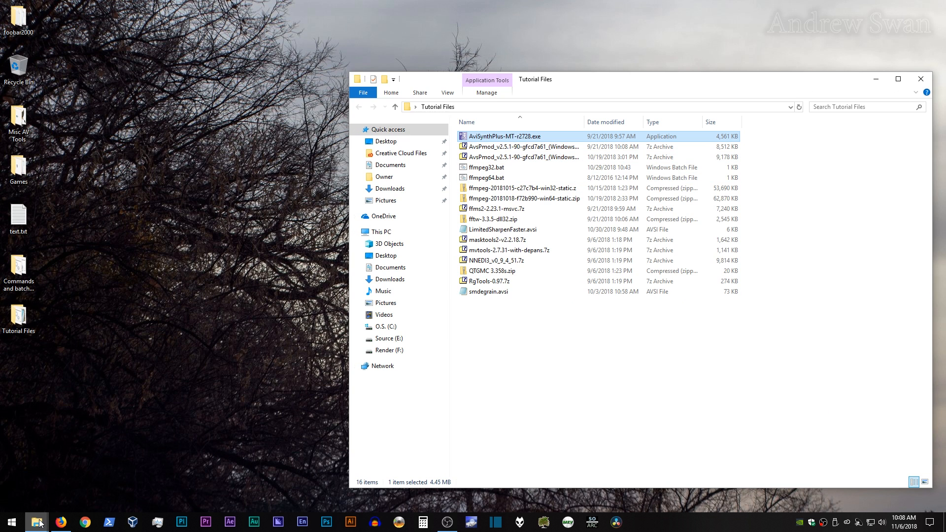
mouse_move(37, 522)
click(41, 496)
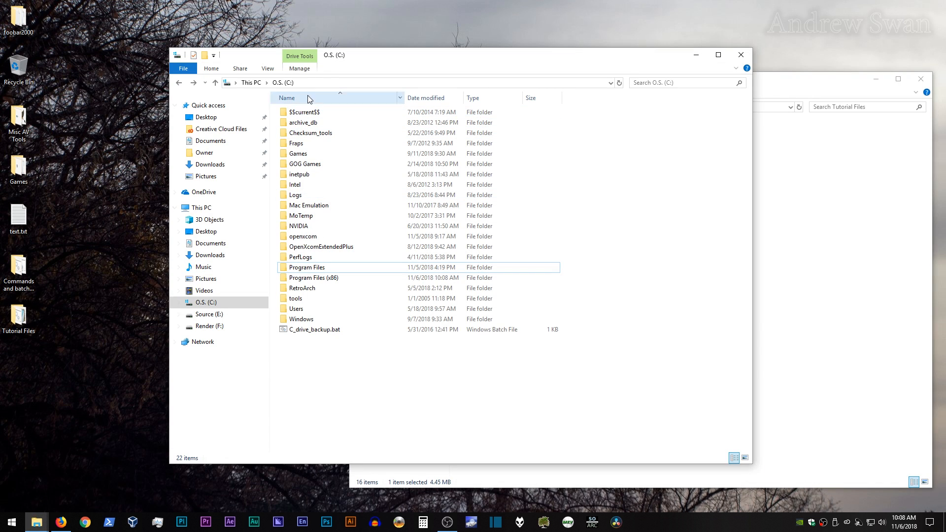
drag(352, 61, 194, 94)
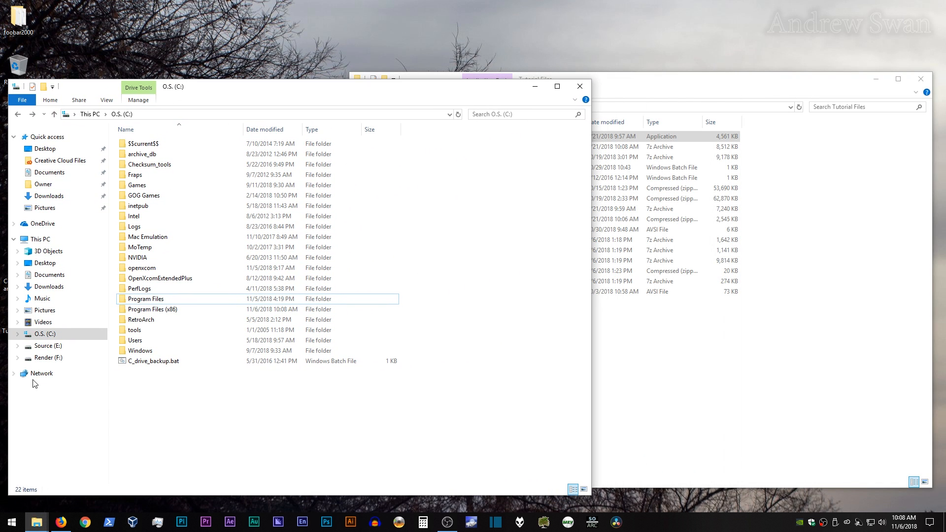
click(41, 336)
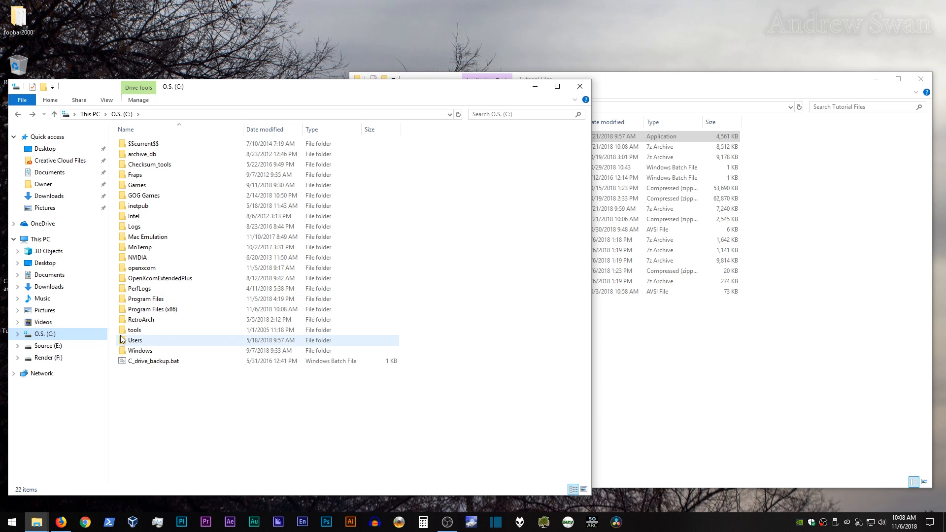
double_click(141, 309)
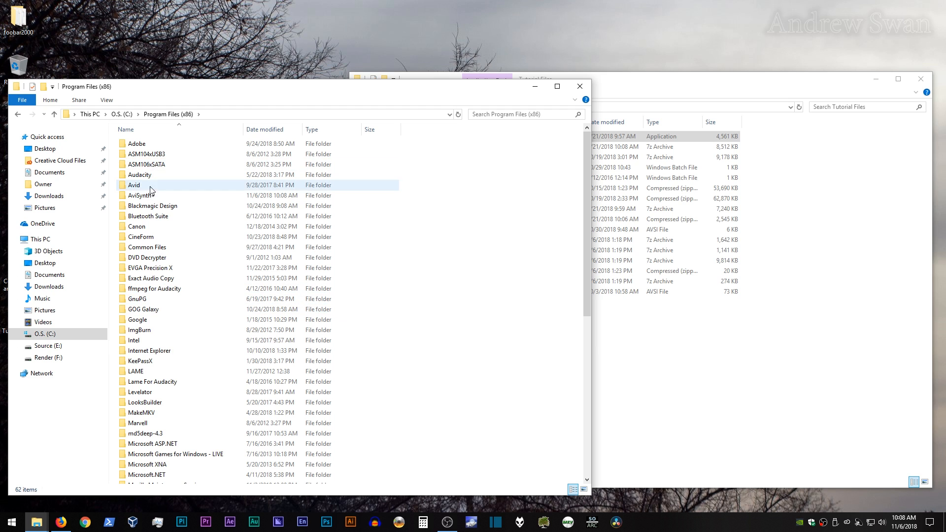
double_click(141, 196)
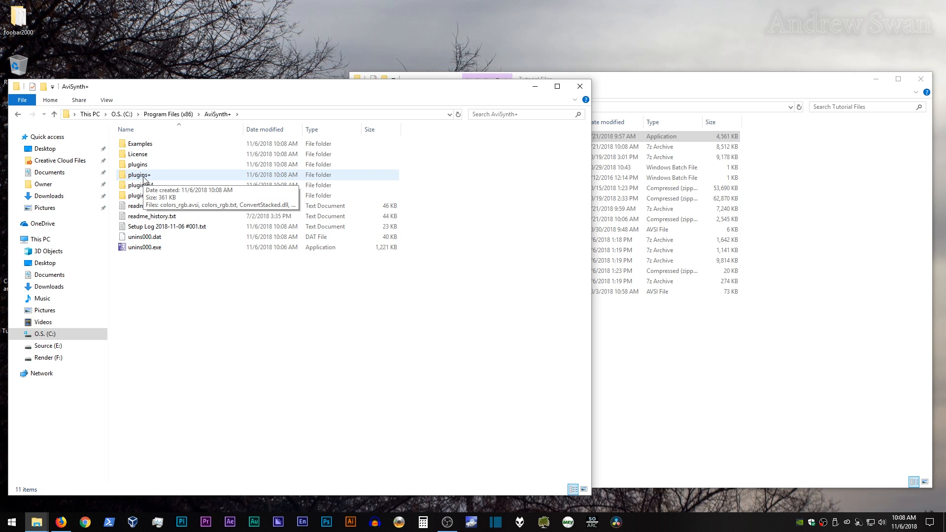
double_click(142, 176)
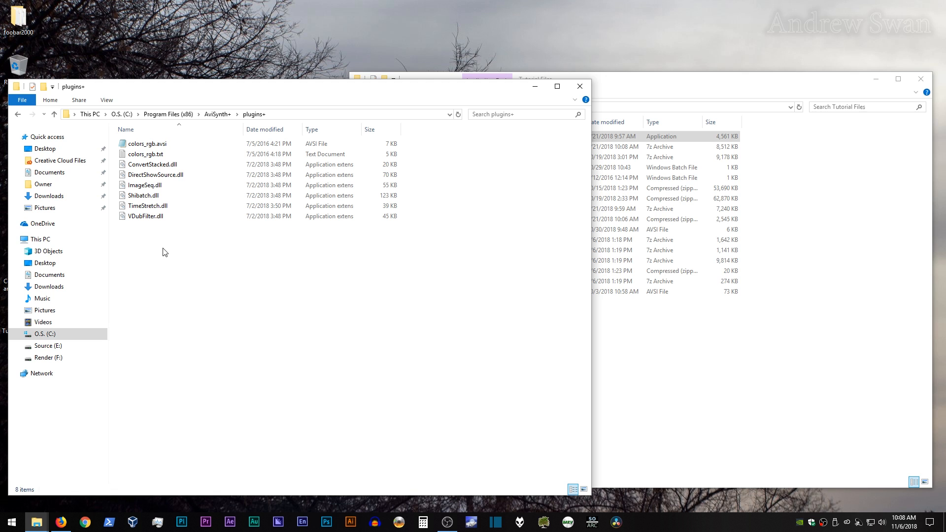
Copy the 32-bit ffms2.dll from the x86 folder of ffms2-2.23.1-msvc.7z into the plugins+ folder and close the archive
click(697, 355)
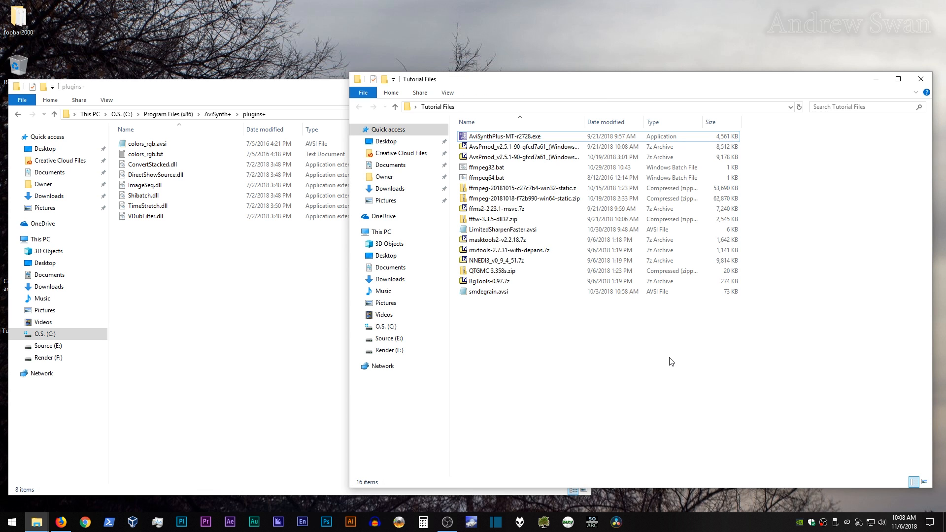
double_click(508, 209)
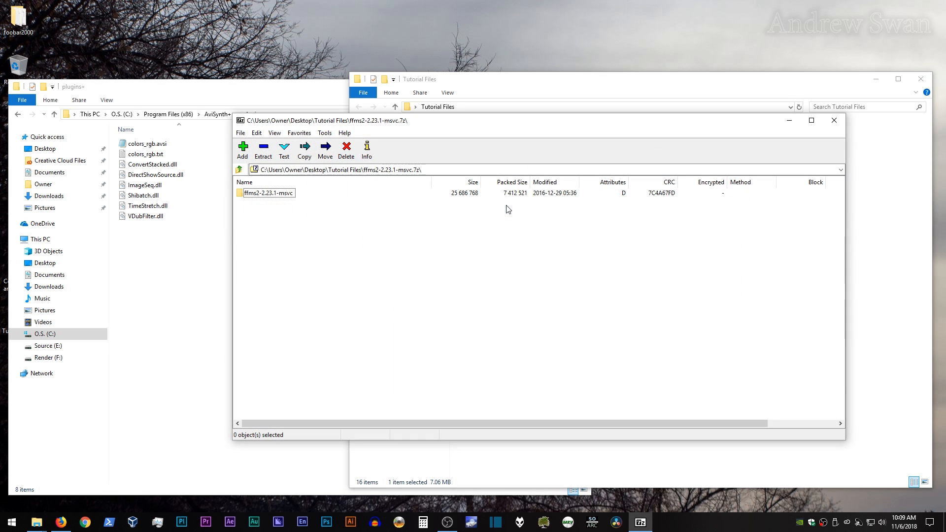
double_click(261, 197)
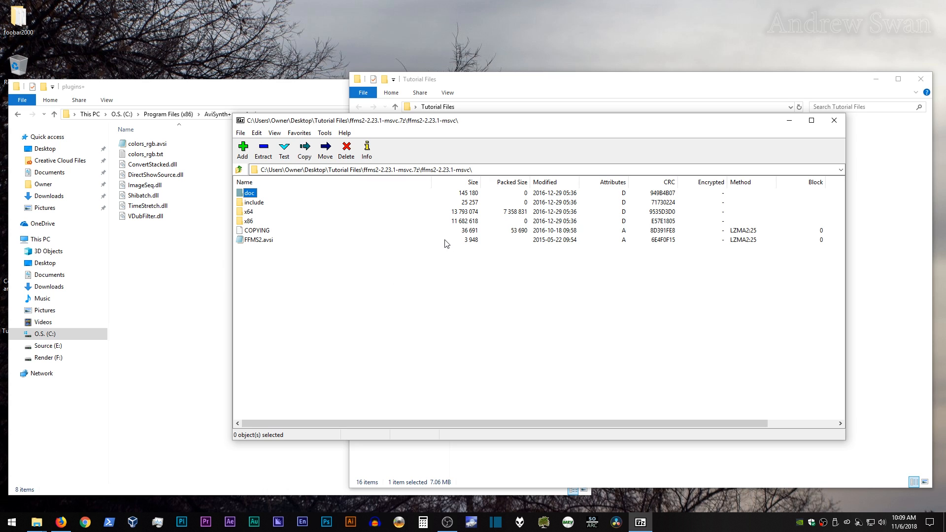
click(242, 225)
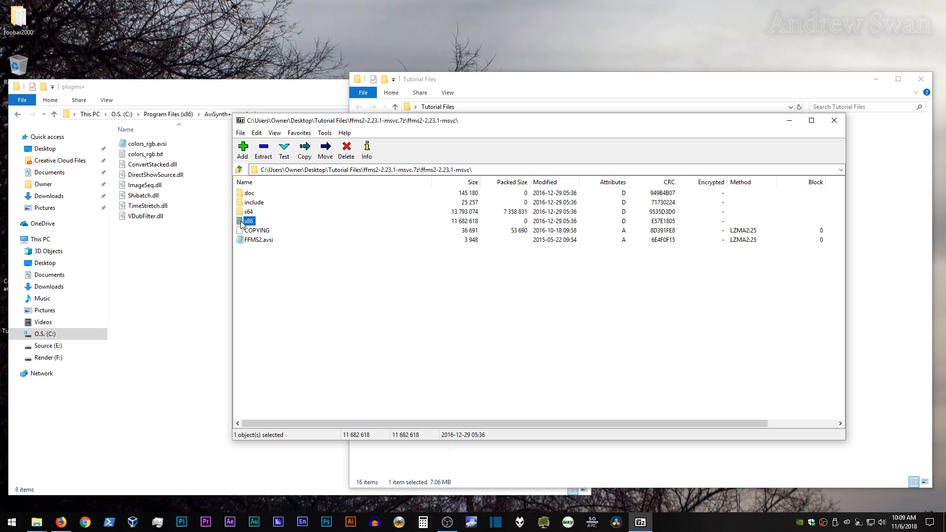
double_click(241, 223)
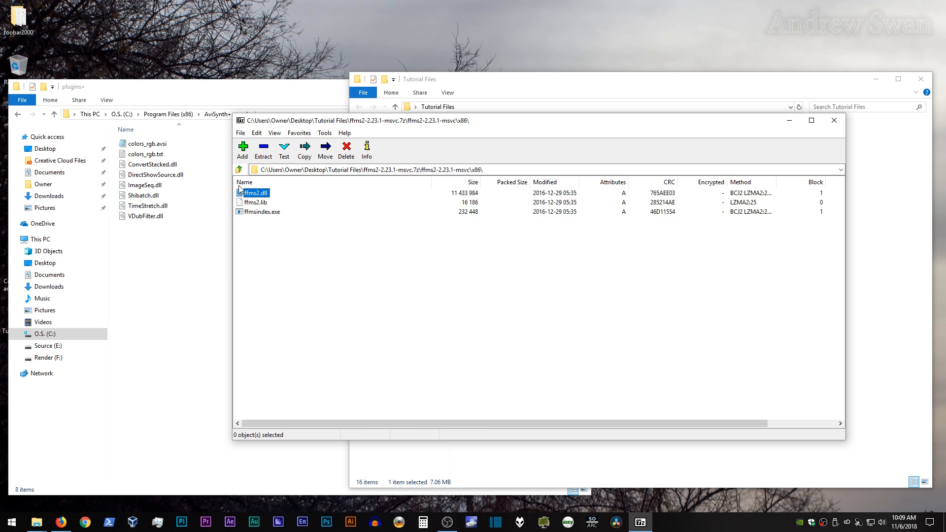
drag(239, 195, 135, 240)
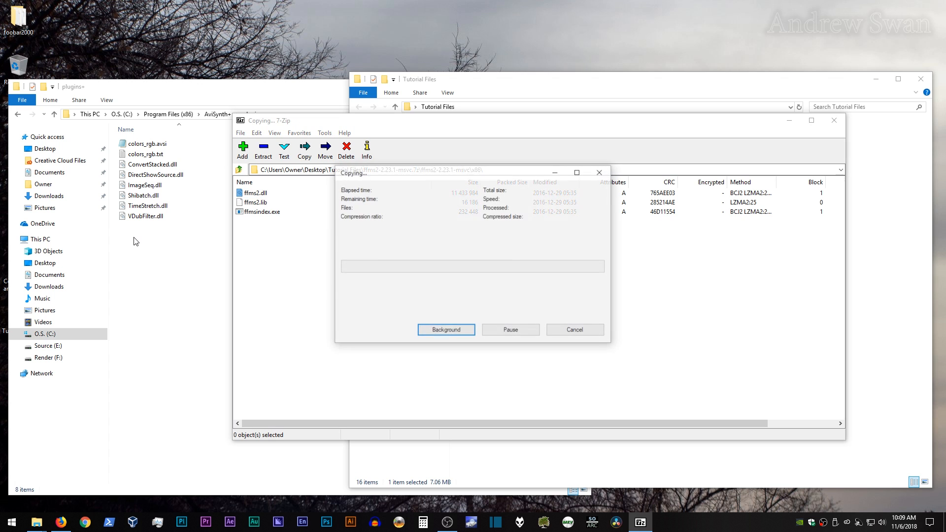
click(209, 199)
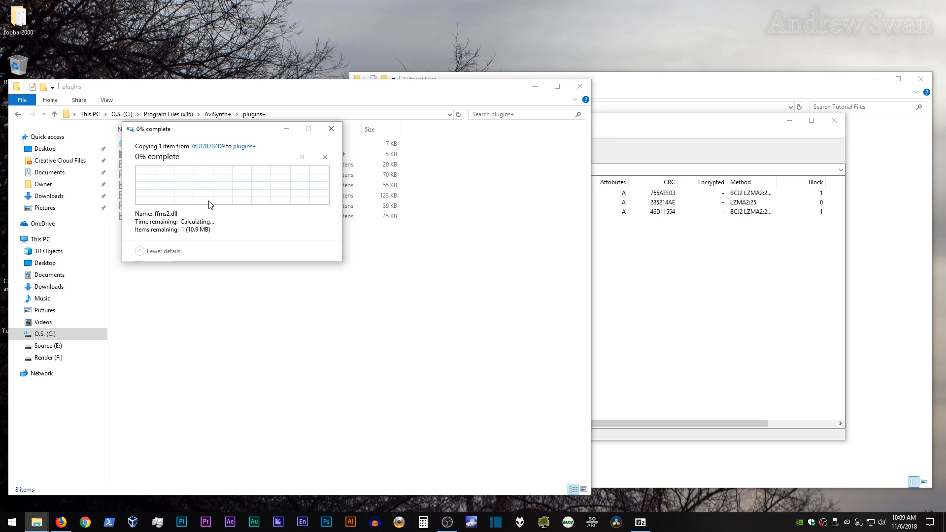
click(834, 121)
Copy masktools2.dll from the x86 folder of masktools2-v2.2.18.7z into plugins+, granting administrator permission, and close the archive
click(790, 256)
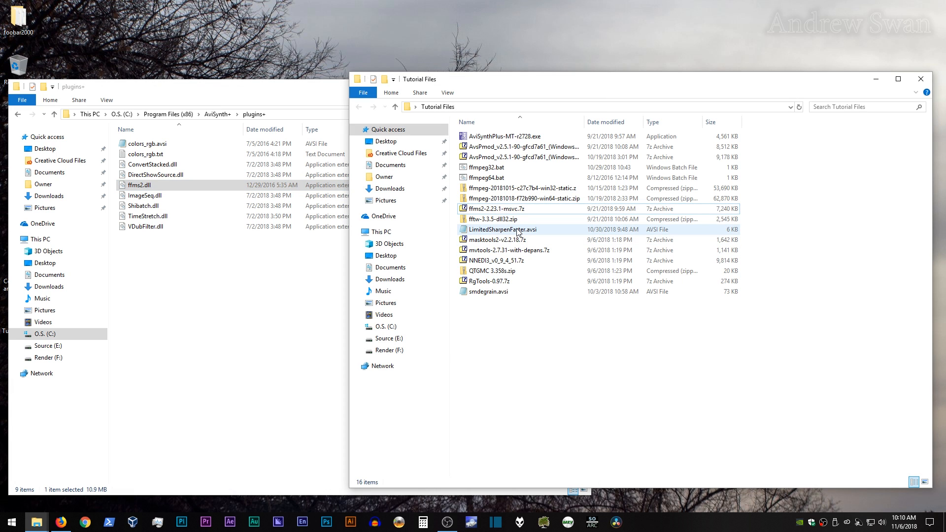
click(514, 241)
double_click(514, 241)
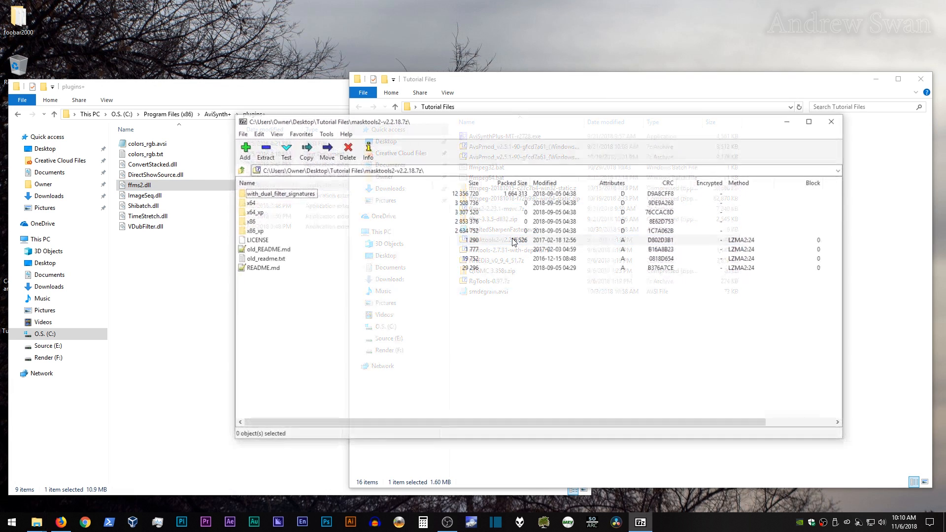
click(245, 222)
double_click(245, 222)
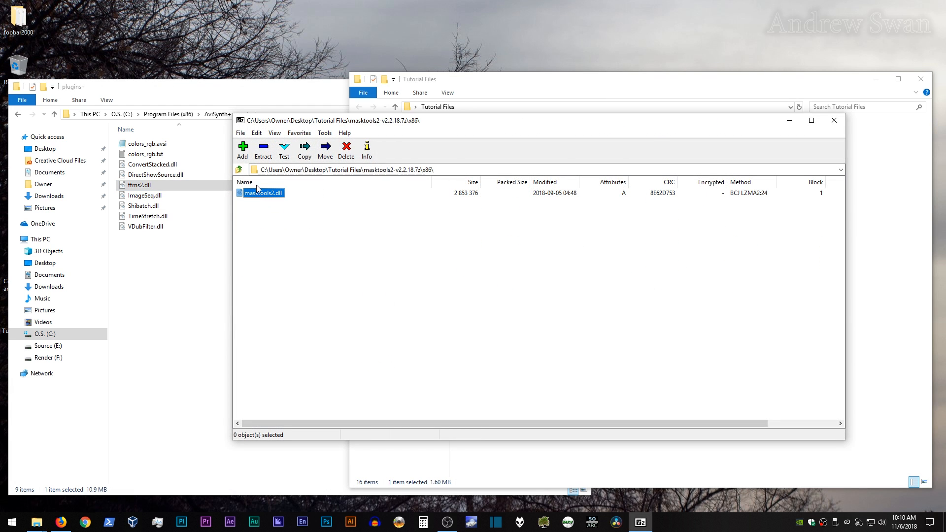
drag(257, 186, 176, 294)
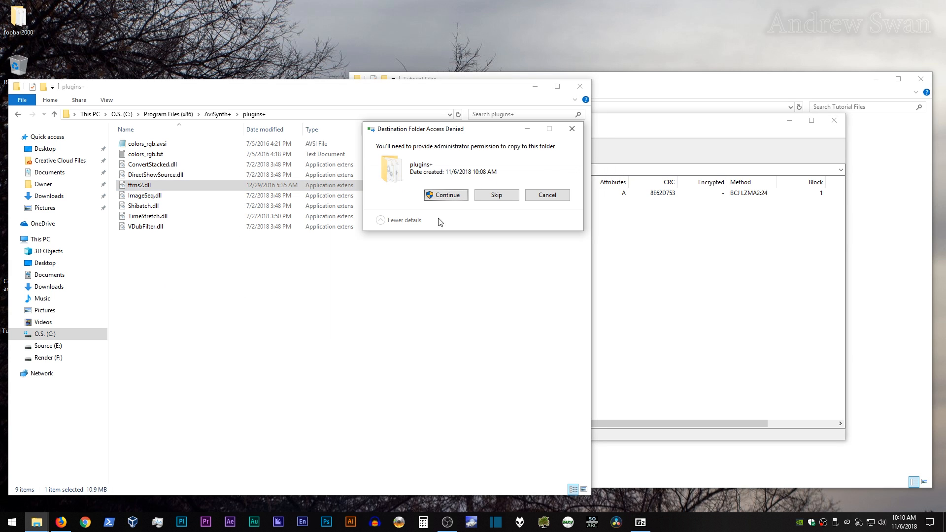
click(449, 199)
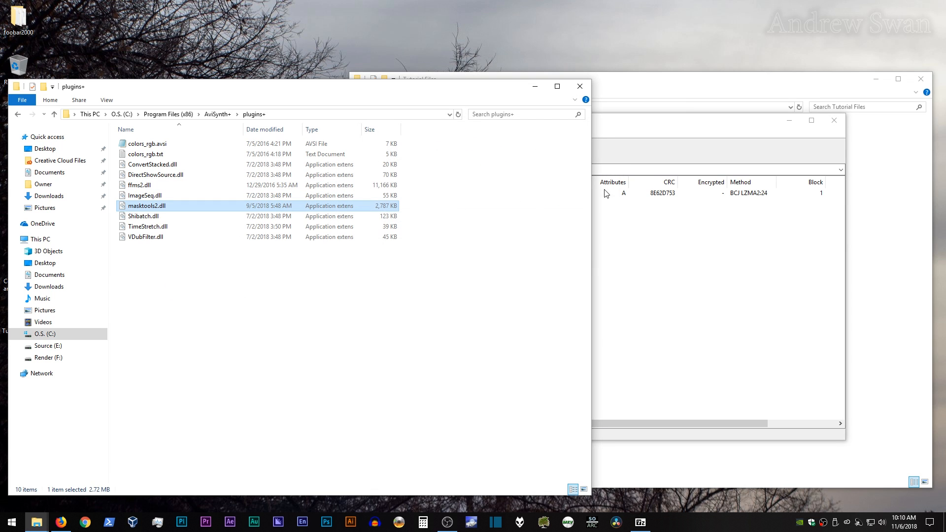
click(834, 120)
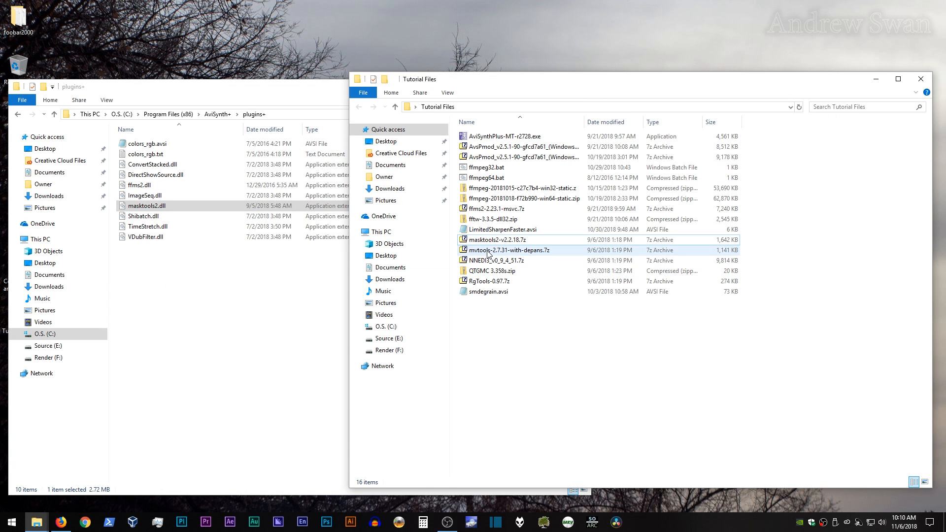
Copy mvtools2.dll from the x86 folder of mvtools-2.7.31-with-depans.7z into plugins+ with administrator permission and close the archive
double_click(671, 250)
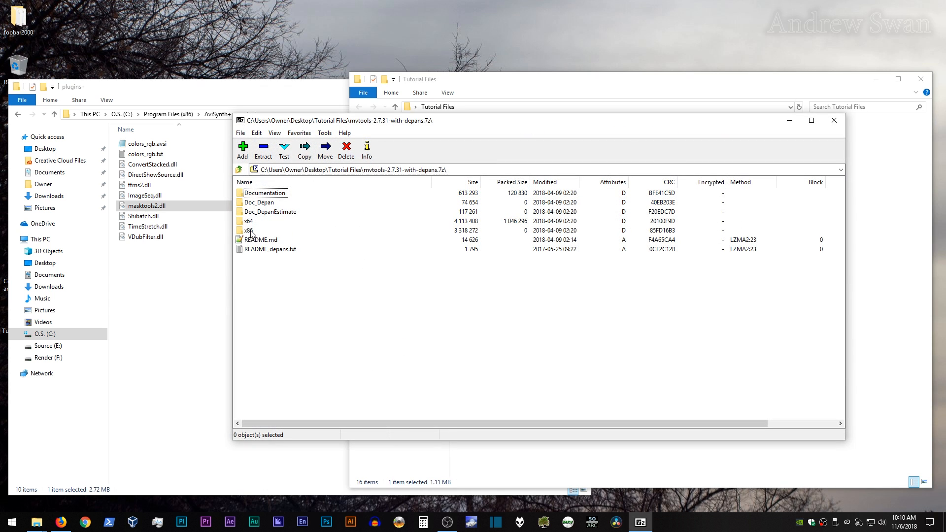
double_click(249, 230)
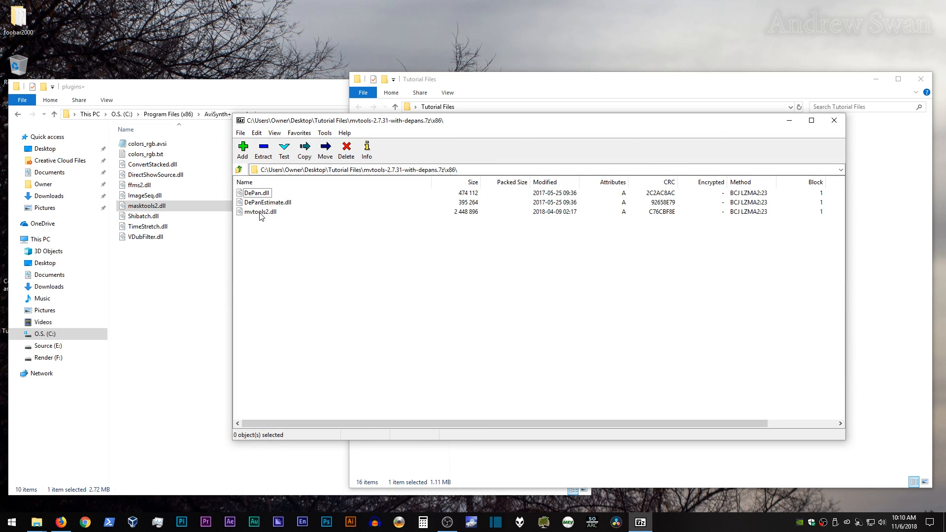
drag(261, 212, 181, 307)
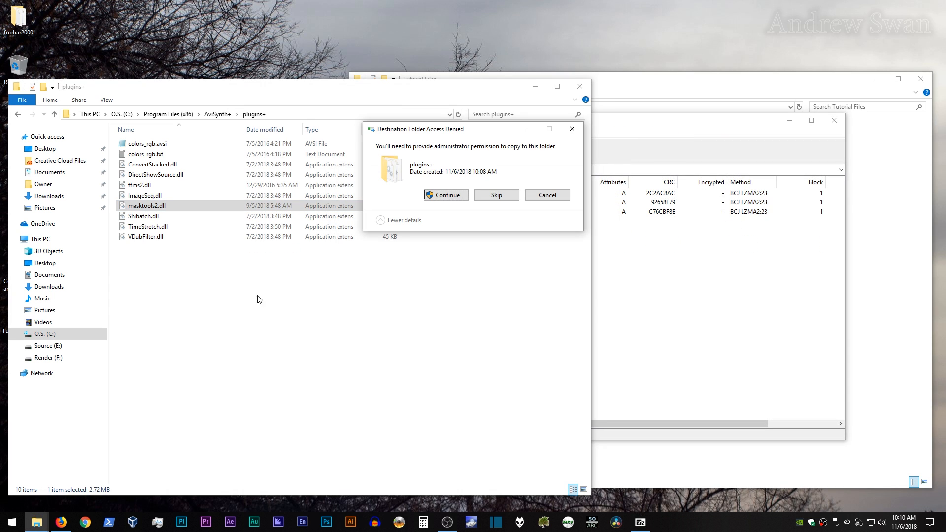
click(436, 199)
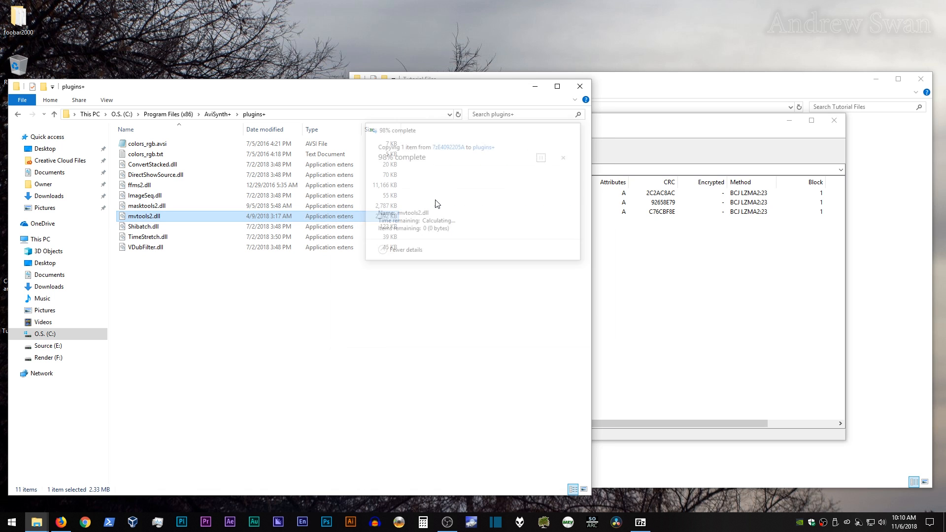
click(834, 121)
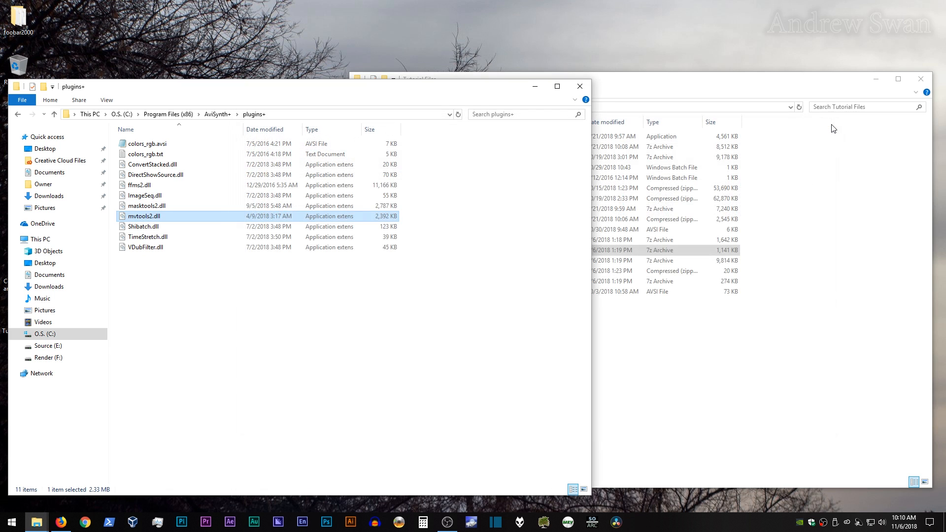
Copy nnedi3.dll from x86\Release_W7_AVX in NNEDI3_v0_9_4_51.7z into plugins+ with administrator permission and close the archive
click(842, 261)
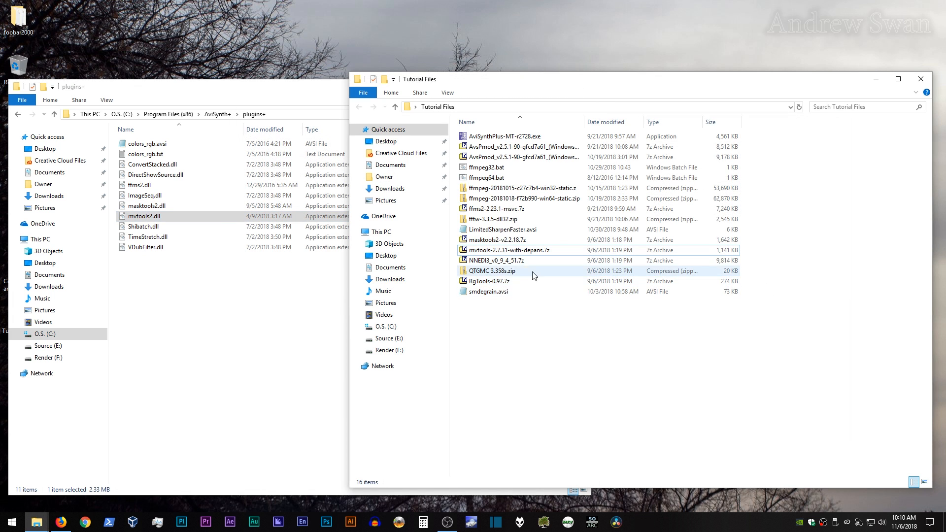
double_click(508, 261)
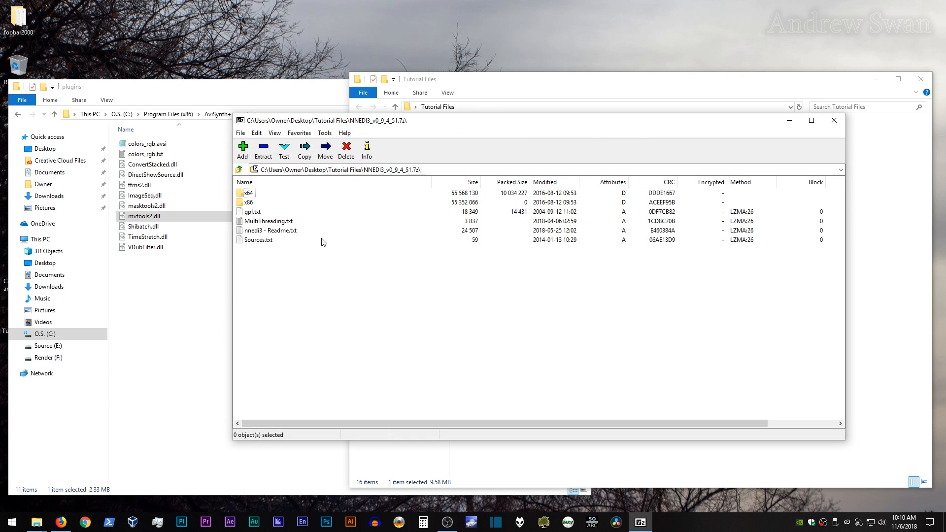
click(250, 203)
double_click(249, 202)
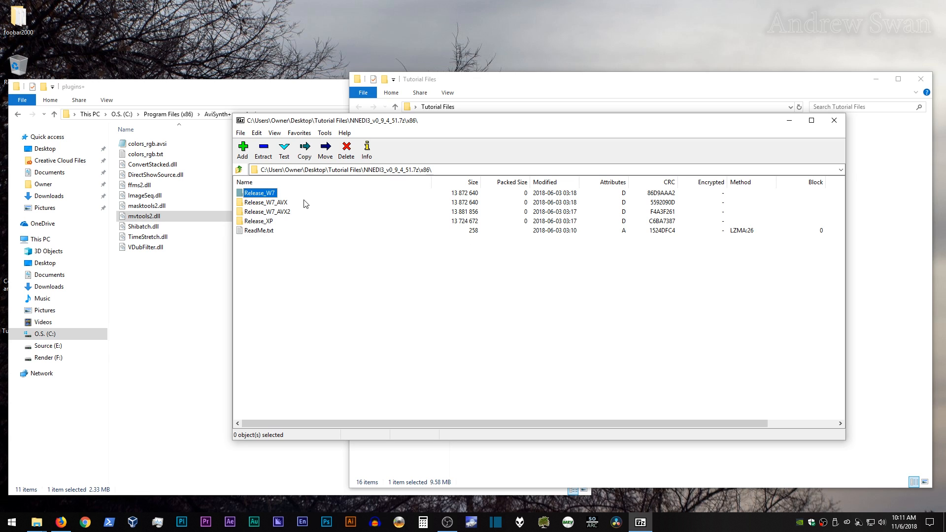
click(258, 205)
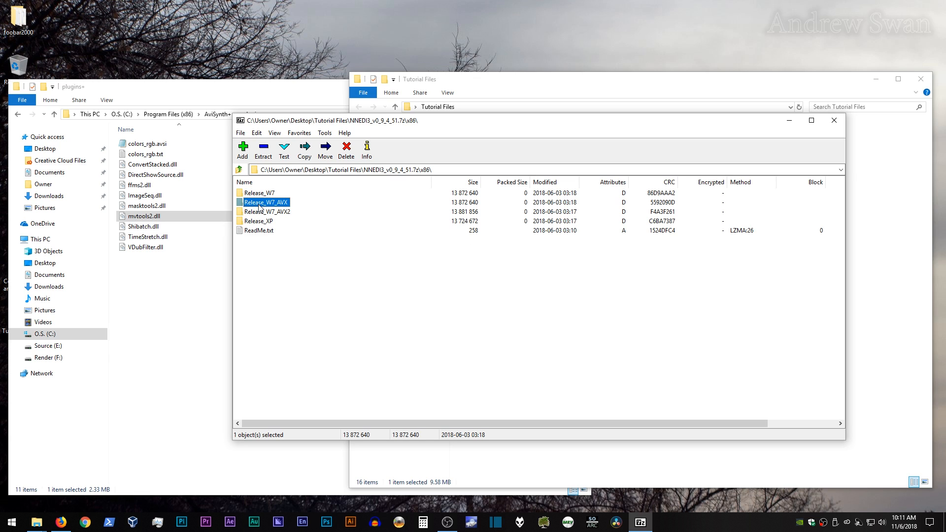
double_click(258, 206)
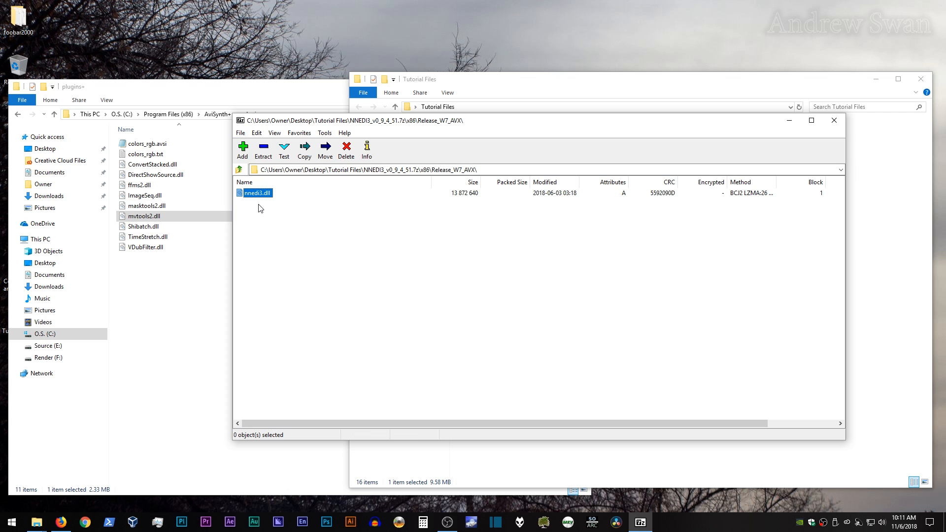
drag(260, 194, 173, 353)
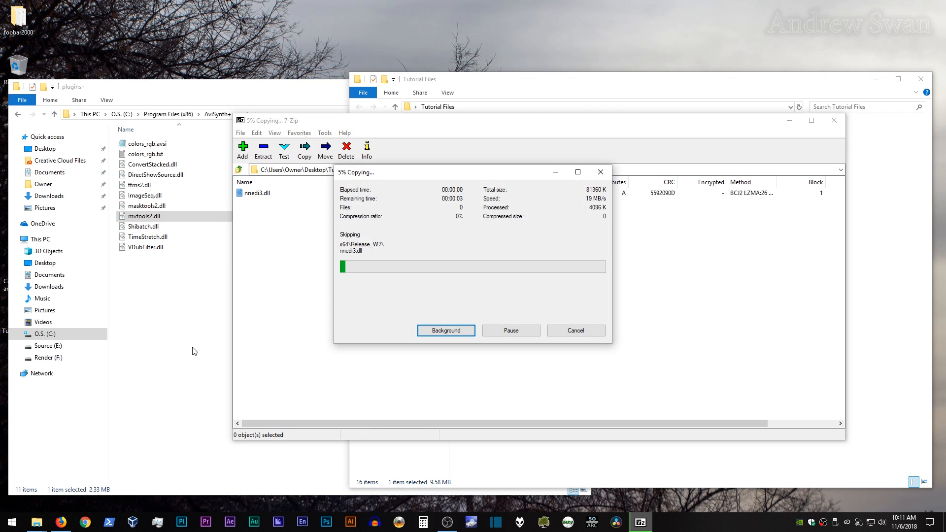
click(448, 195)
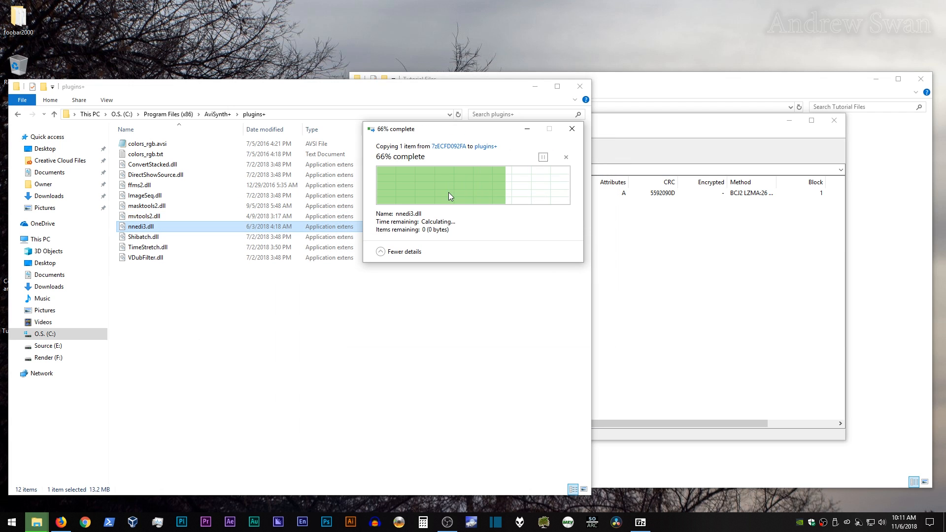
click(812, 114)
click(834, 121)
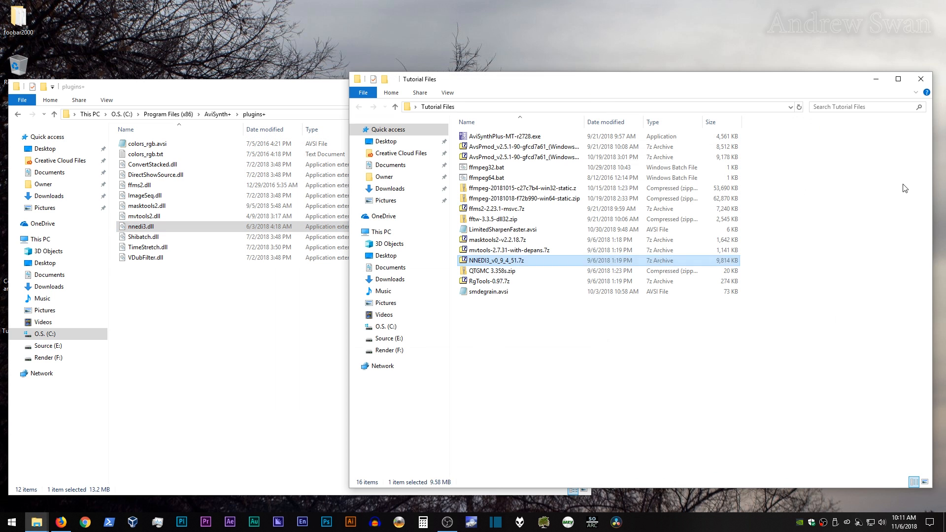
Copy RgTools.dll from the x86 folder of RgTools-0.97.7z into plugins+ with administrator permission and close the archive
double_click(498, 281)
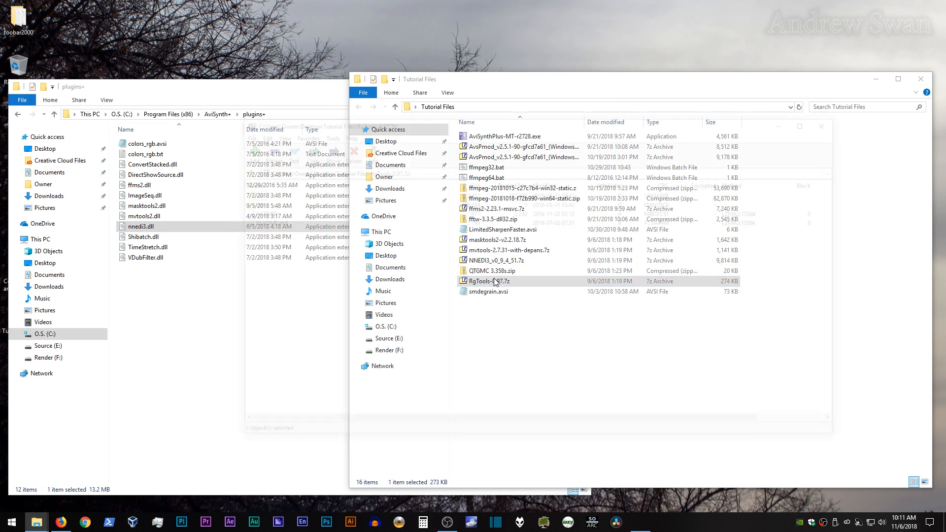
double_click(250, 203)
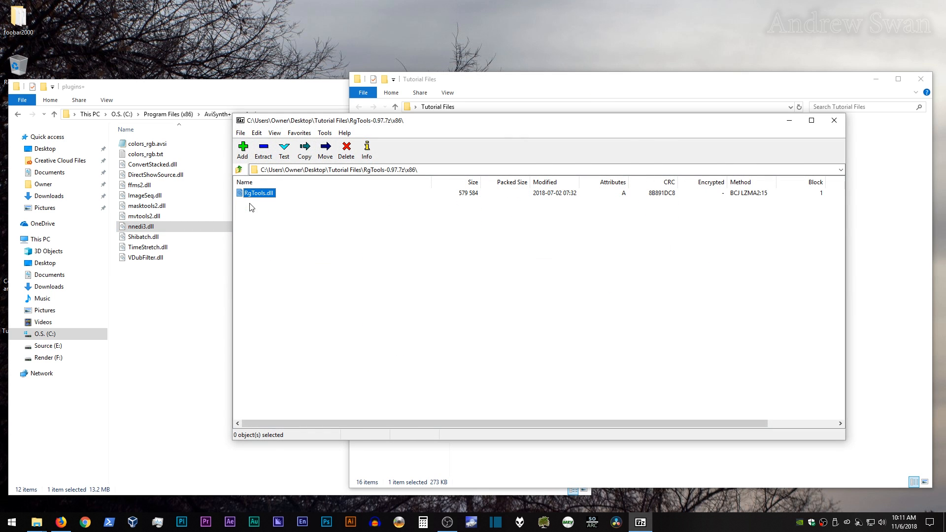
drag(265, 194, 122, 324)
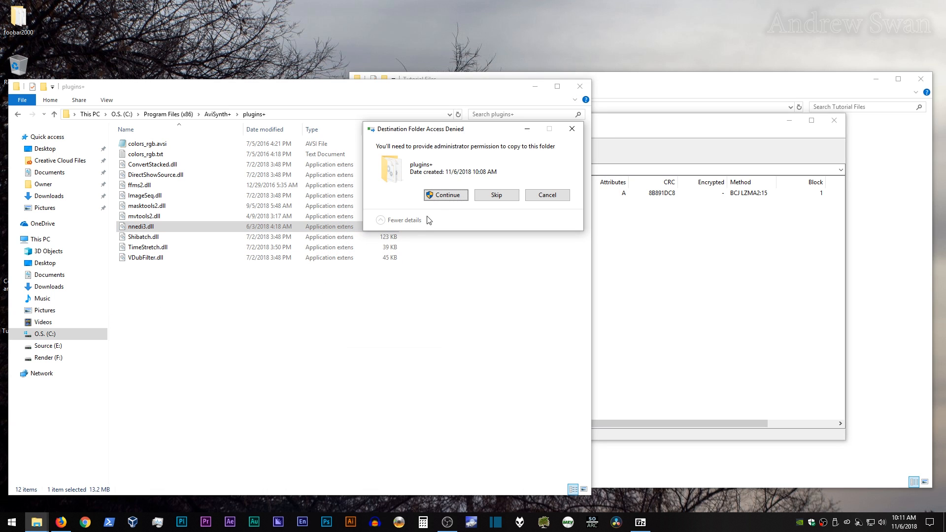
click(437, 198)
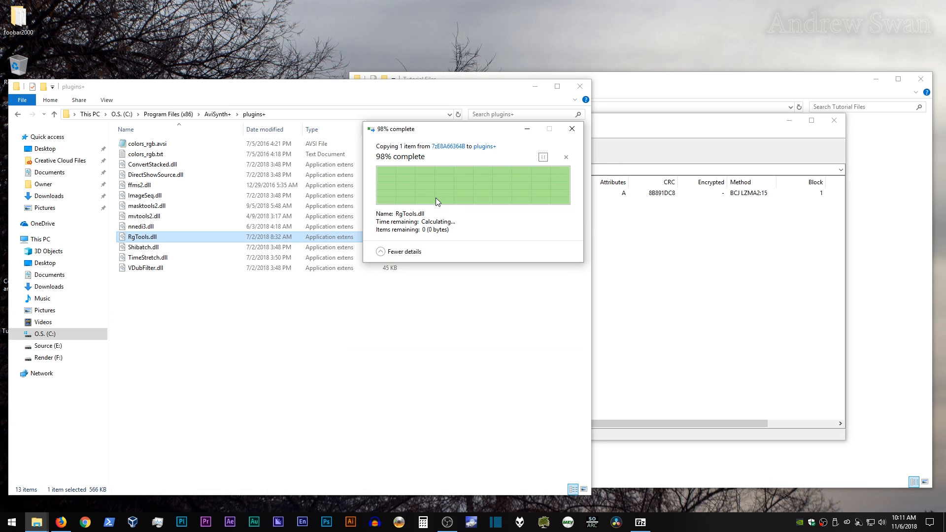
click(833, 121)
click(818, 248)
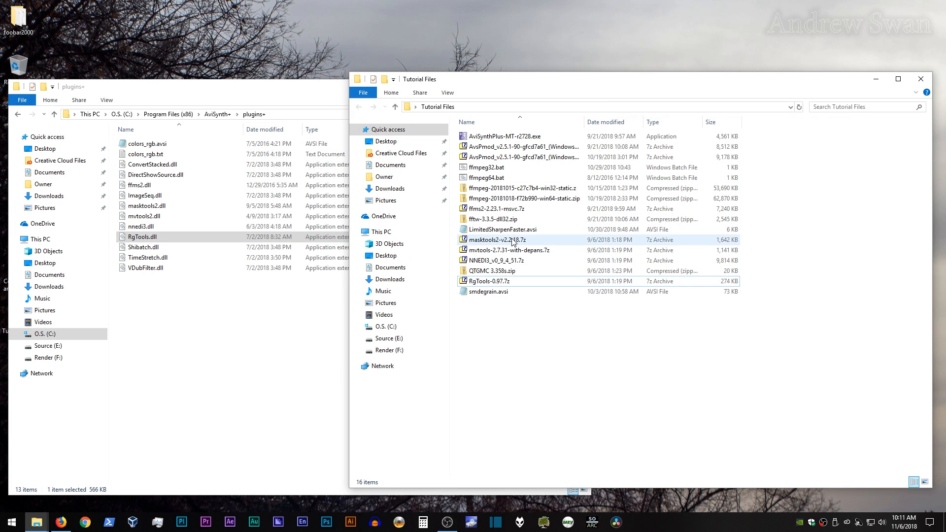
Copy QTGMC.avsi from QTGMC 3.358s.zip into plugins+ with administrator permission and return to Tutorial Files
click(496, 275)
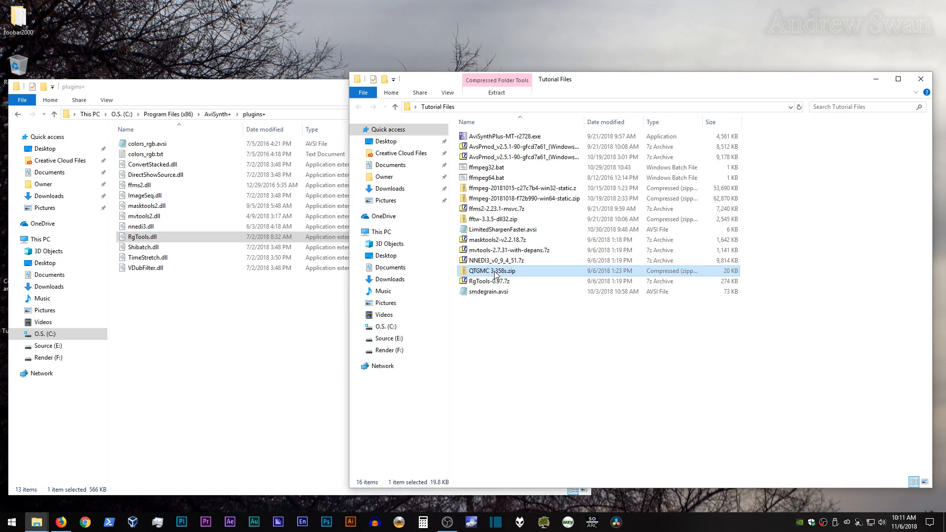
double_click(495, 274)
drag(482, 152, 262, 347)
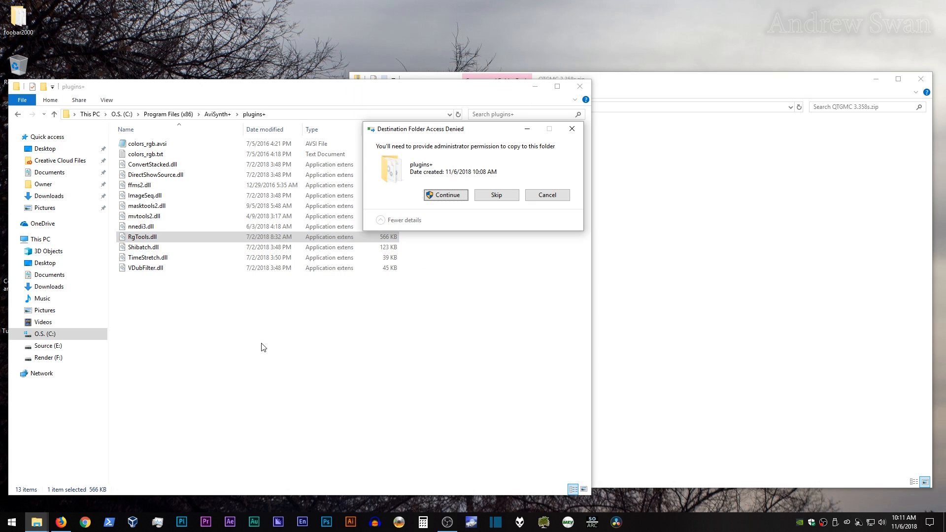
click(446, 195)
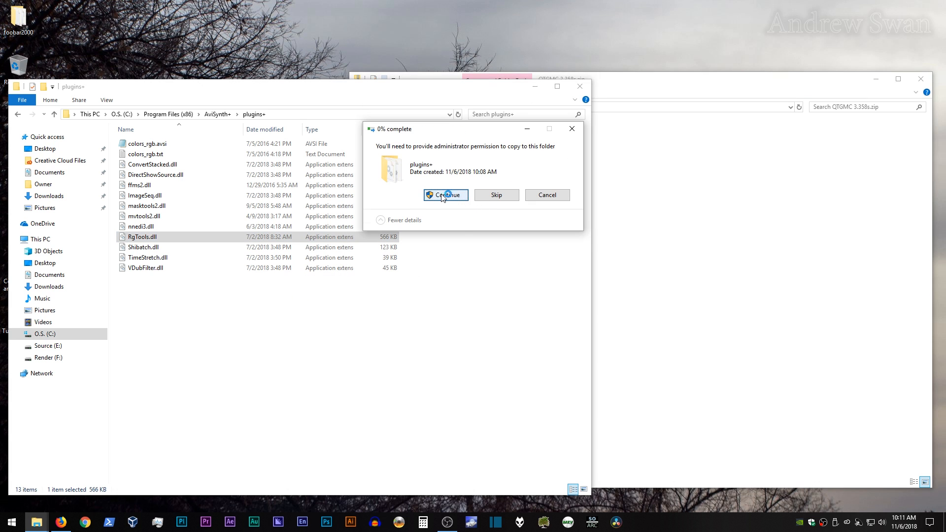
click(692, 222)
key(alt+Left)
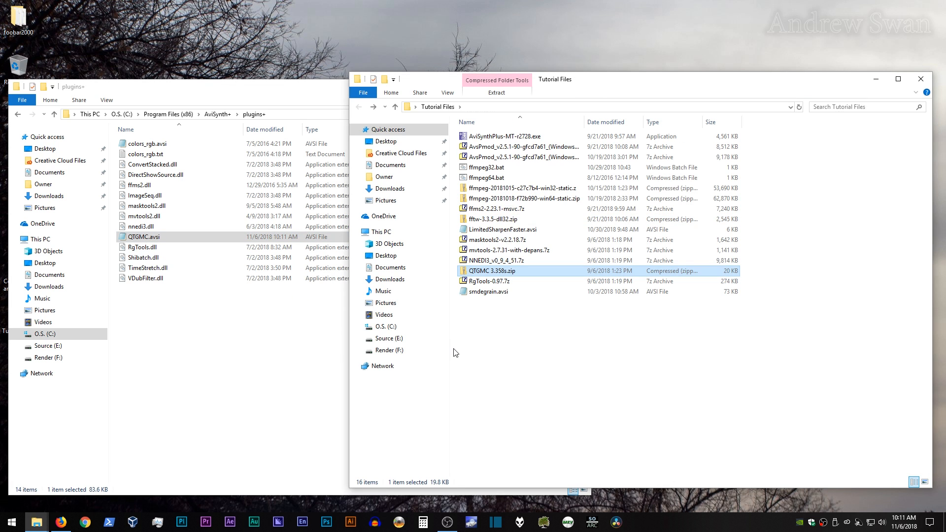
Rename smdegrain.avsi in Tutorial Files to smdegrain.txt and accept the file extension change
click(489, 293)
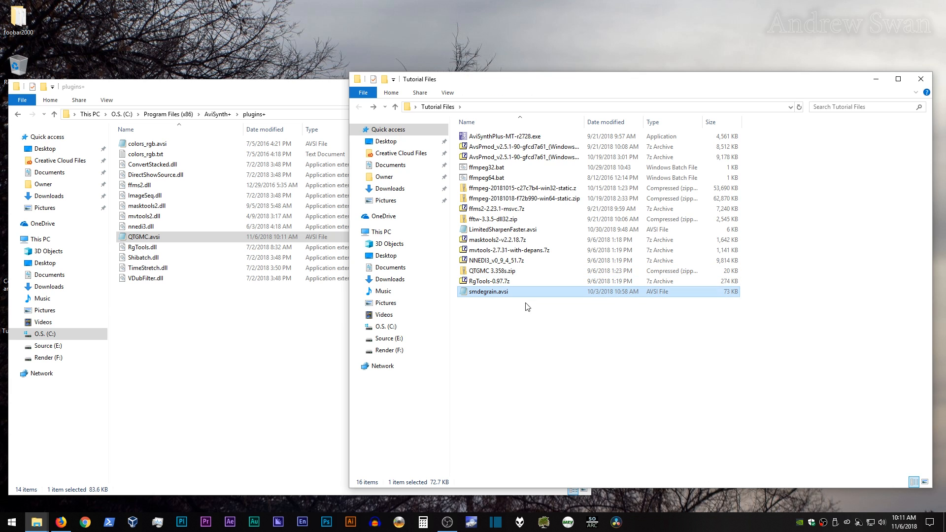
key(F2)
key(Right)
key(Right)
key(Delete)
key(Delete)
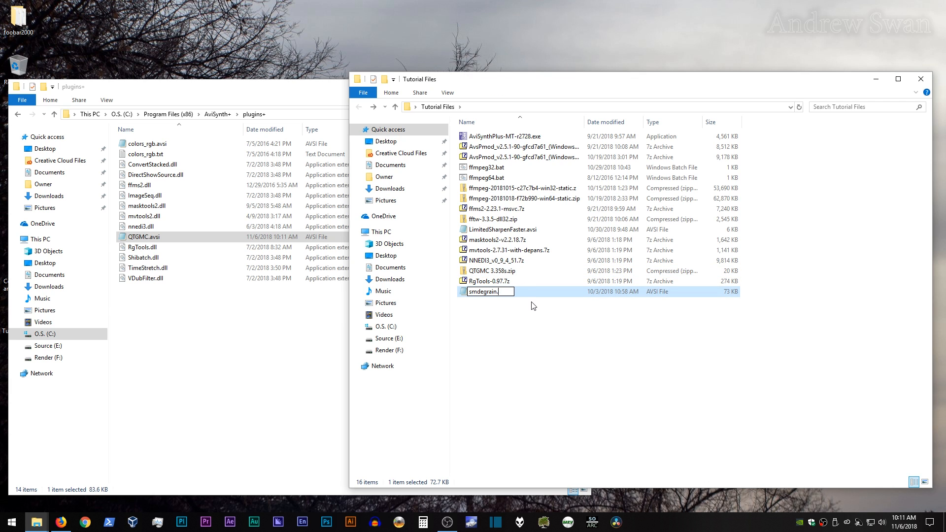
text(txt)
key(Return)
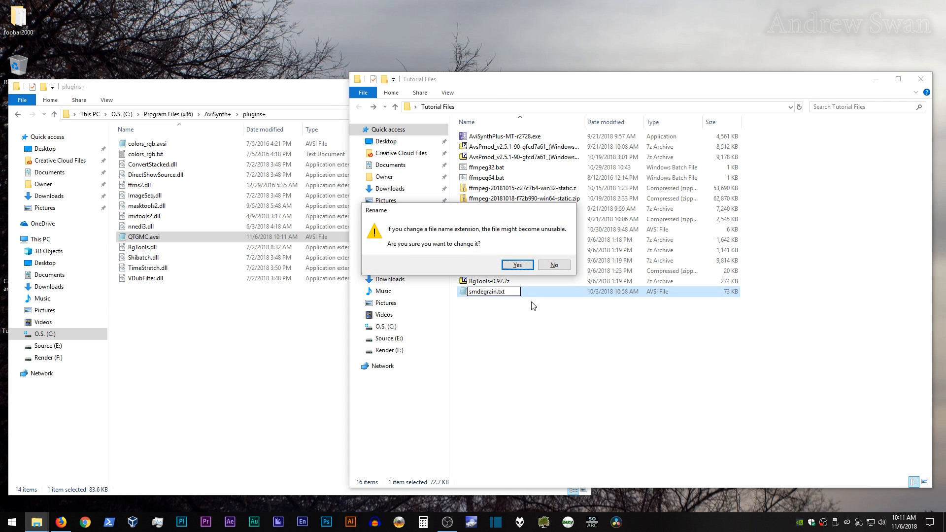
key(Return)
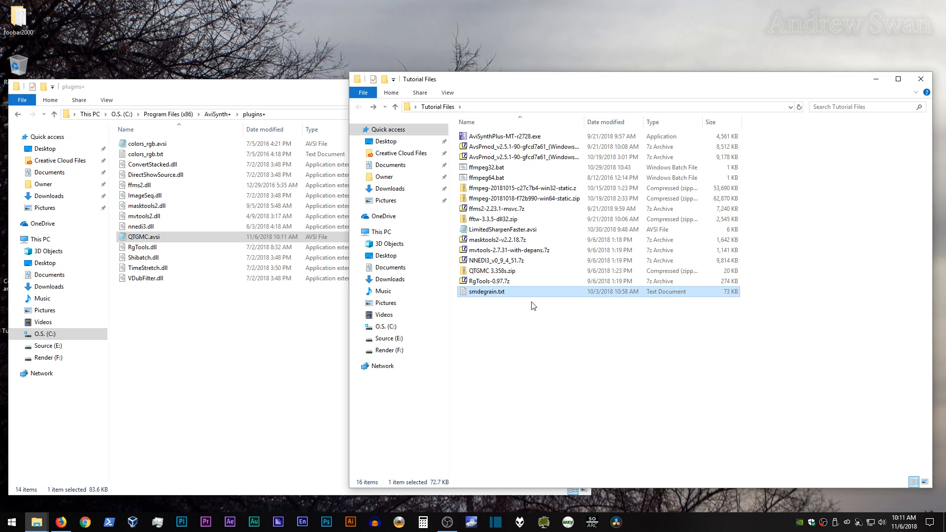
Rename smdegrain.txt back to smdegrain.avsi and accept the file extension change
right_click(496, 293)
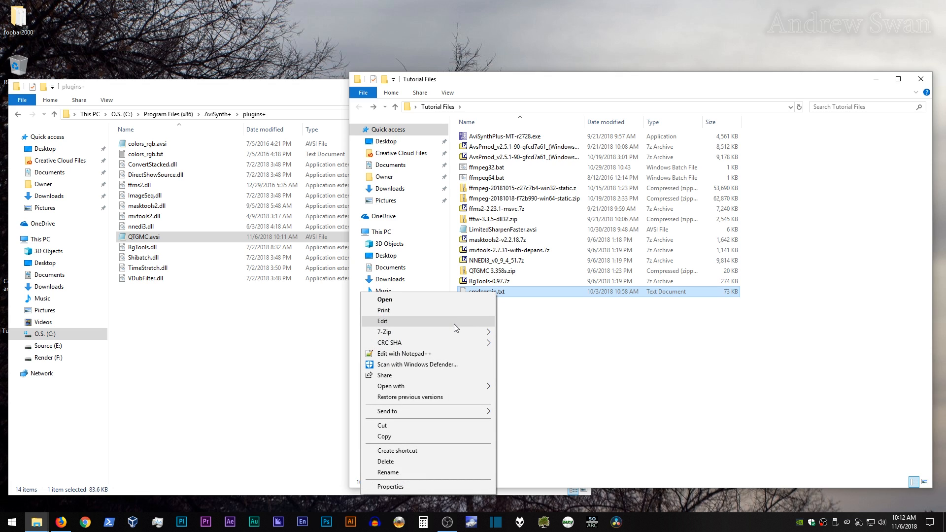
click(411, 472)
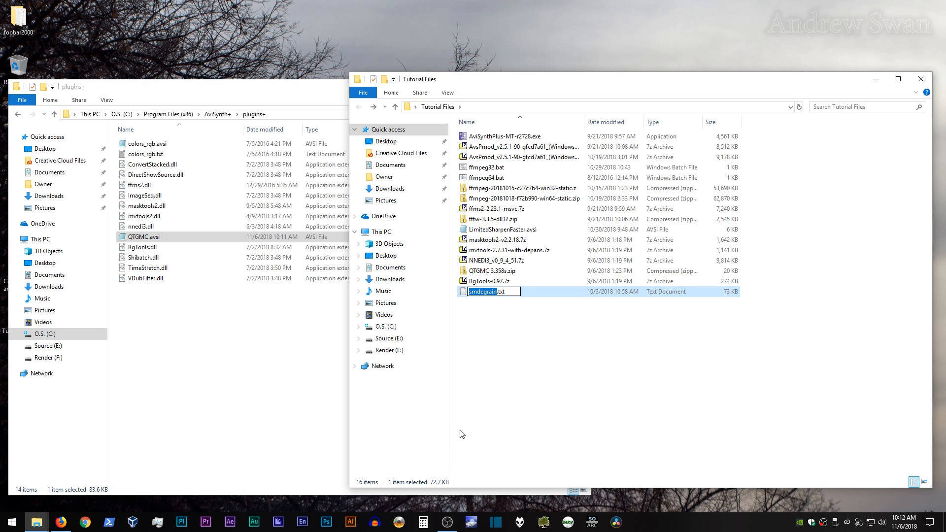
key(Right)
key(Right)
text(avsi)
key(Return)
key(Return)
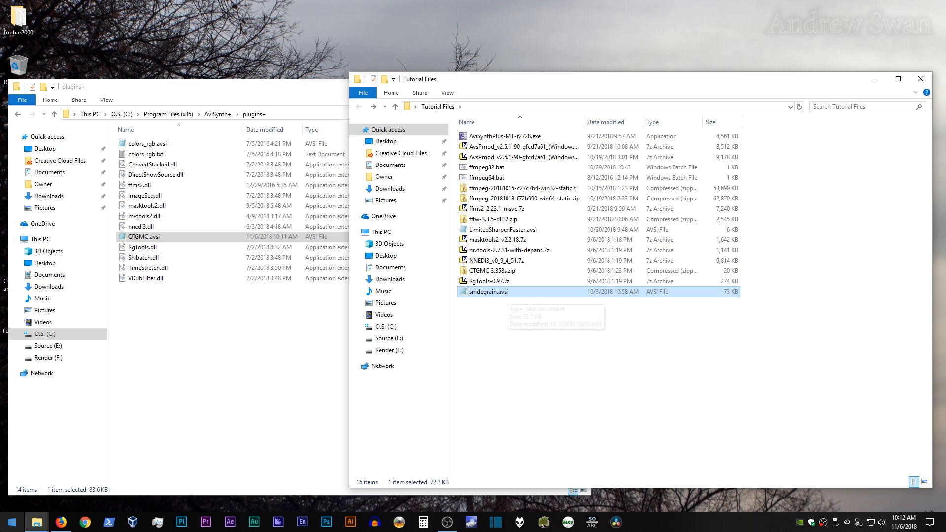
Search for the folder options and check the "Hide extensions for known file types" setting in File Explorer Options
key(super)
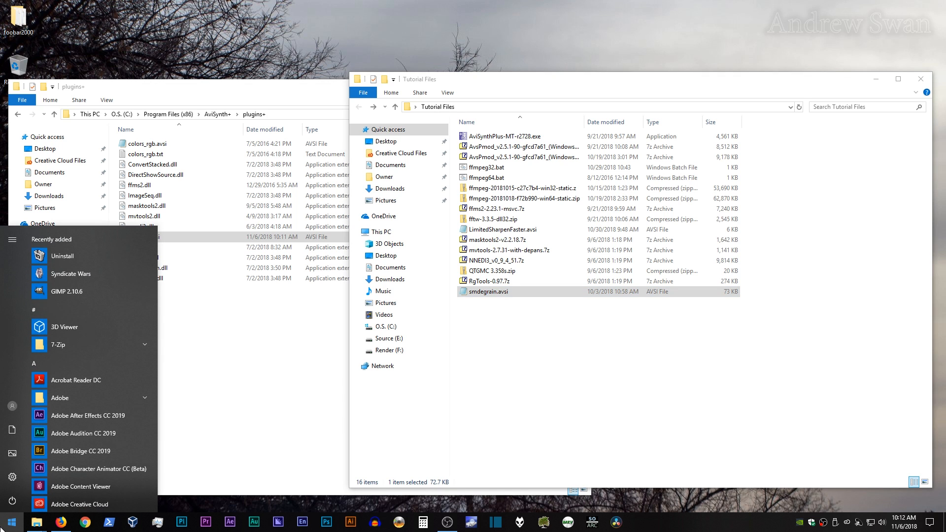
text(folder)
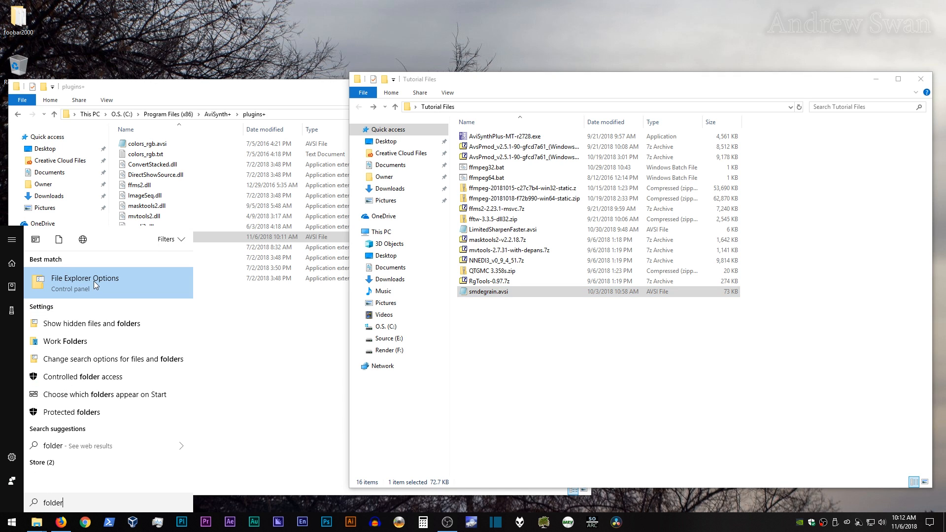
click(94, 281)
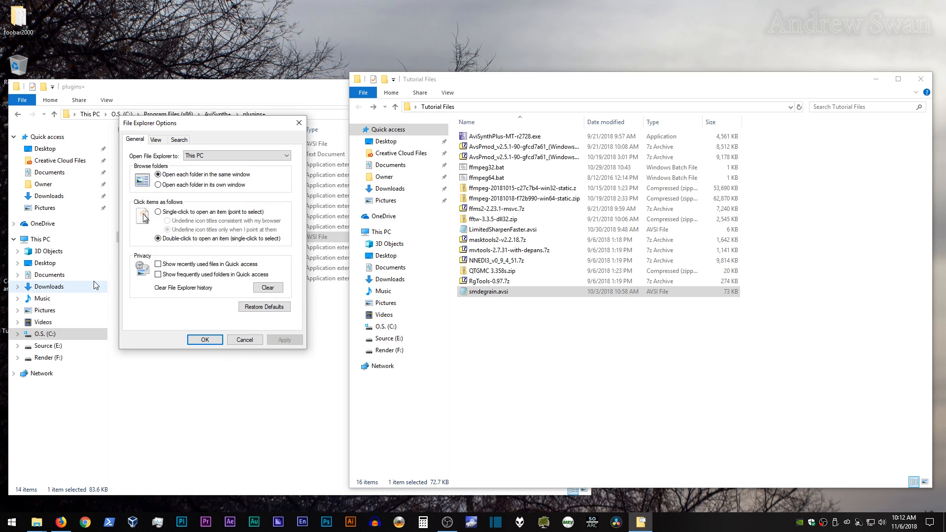
click(155, 140)
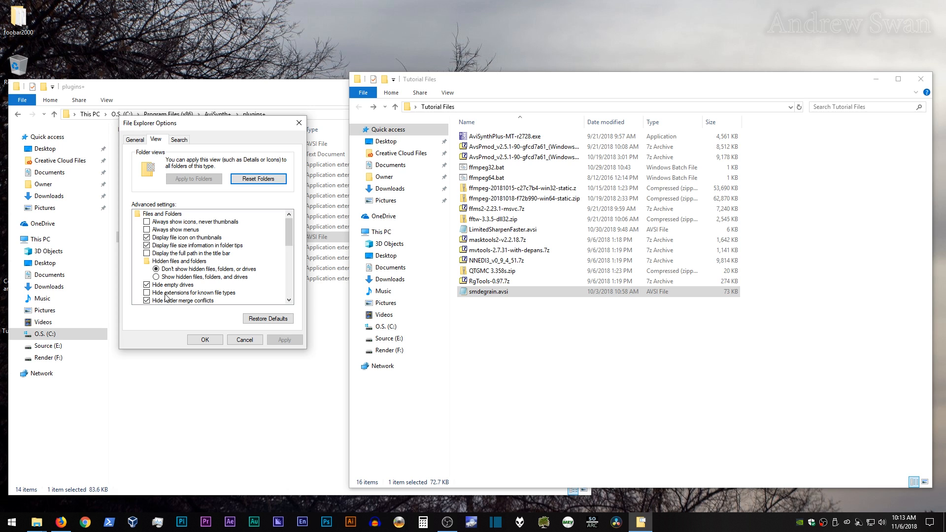
click(212, 339)
click(502, 358)
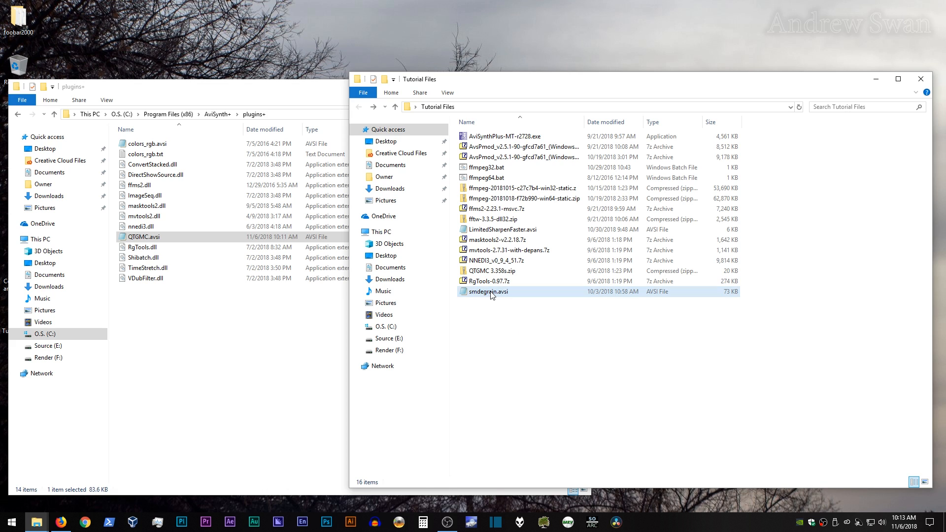
Copy smdegrain.avsi from Tutorial Files into the plugins+ folder with administrator permission
drag(493, 294, 220, 370)
key(ctrl)
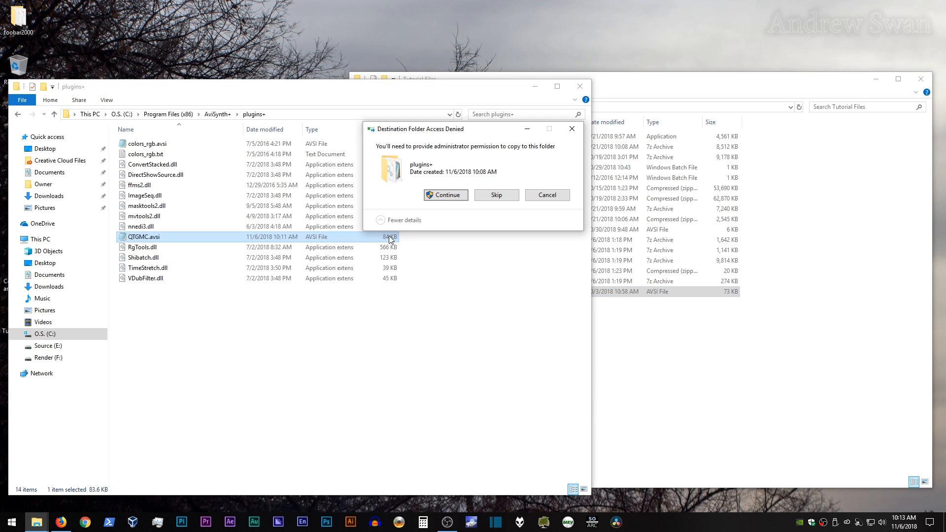
click(436, 197)
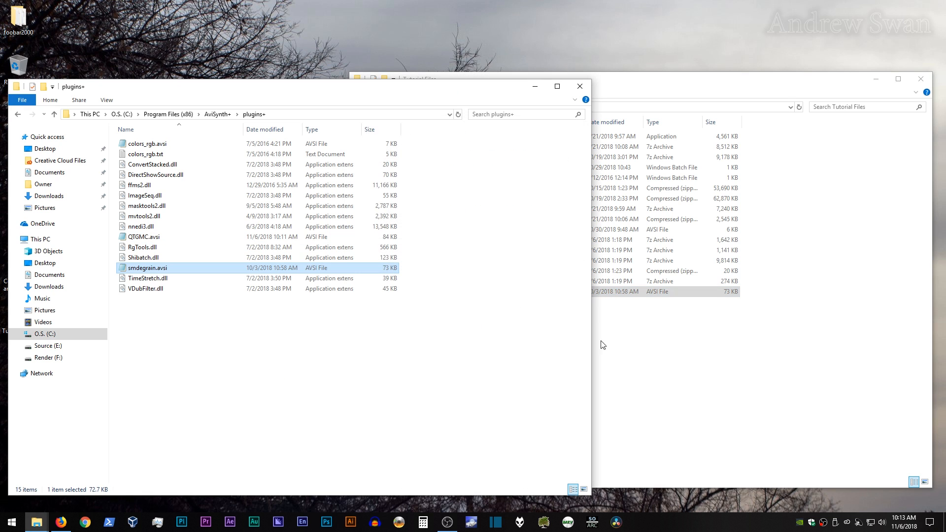
click(684, 348)
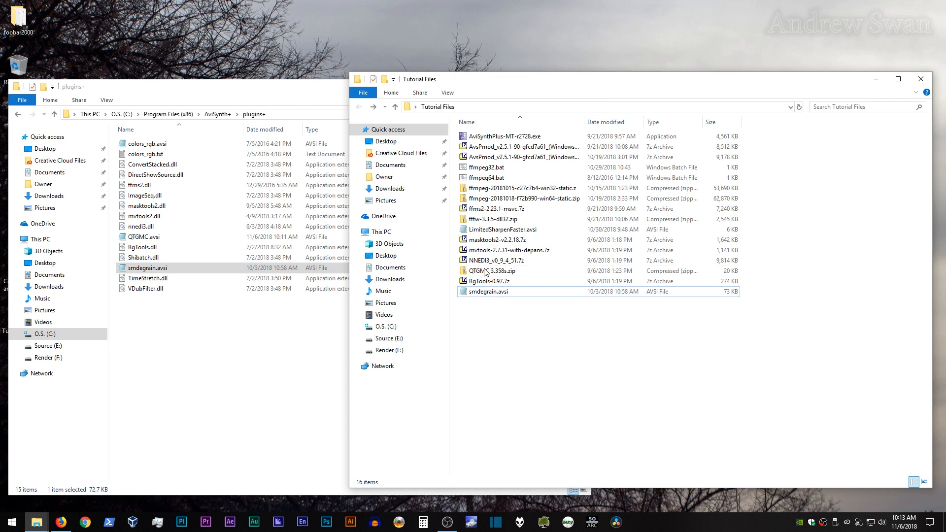
Open the AviSynth+ plugins64+ folder in place of plugins+ and bring Tutorial Files back to the front
click(190, 156)
key(alt+Left)
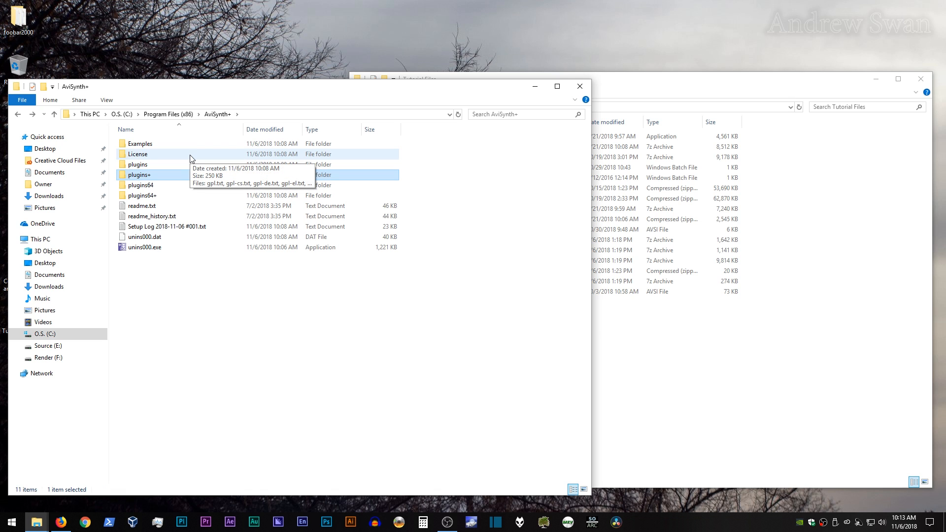
double_click(150, 196)
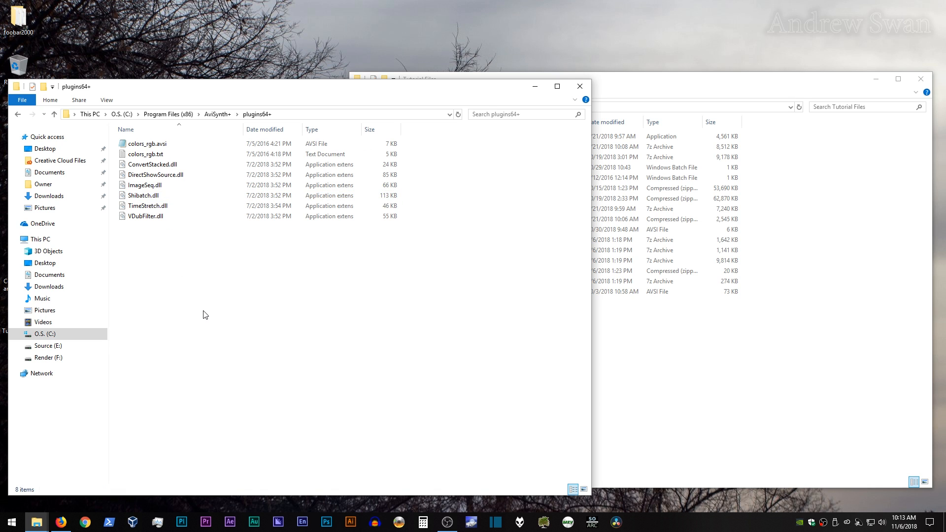
click(779, 338)
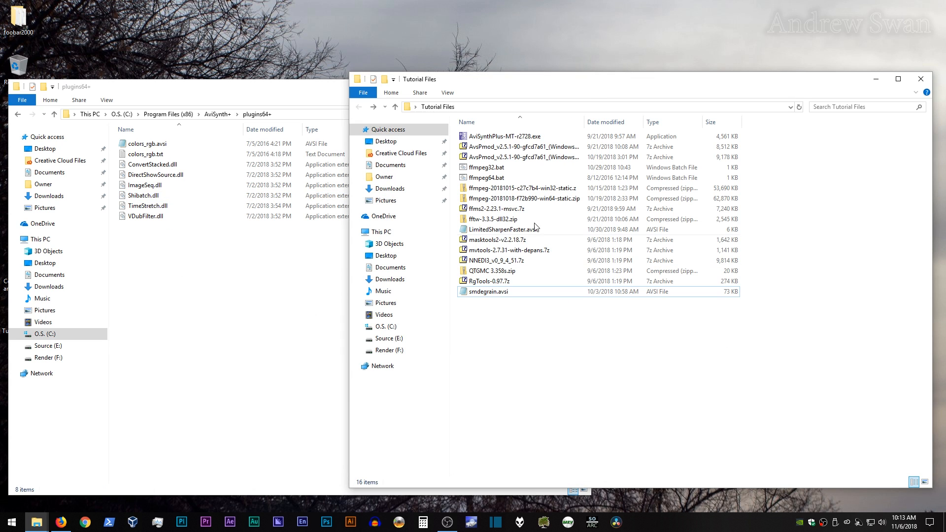
Copy ffms2.dll from the x64 folder of ffms2-2.23.1-msvc.7z into plugins64+ with administrator permission, and close the archive
double_click(503, 209)
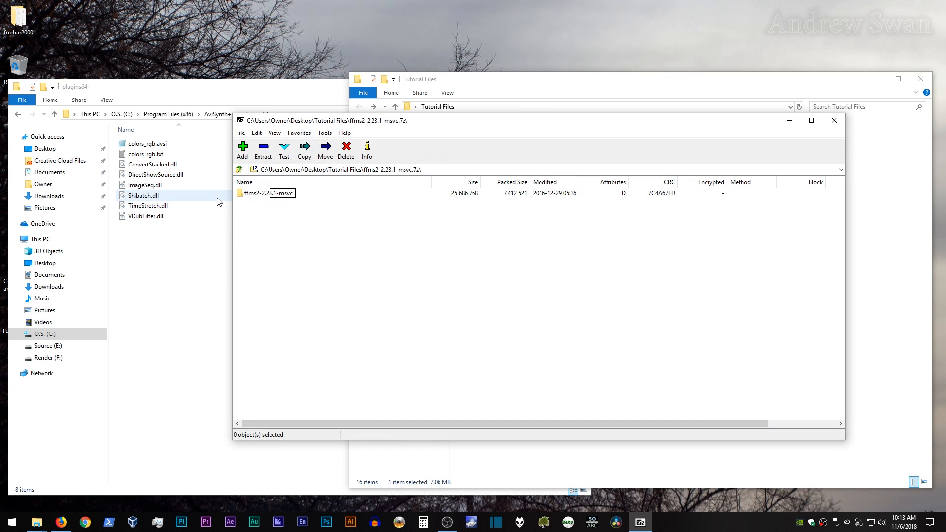
double_click(265, 194)
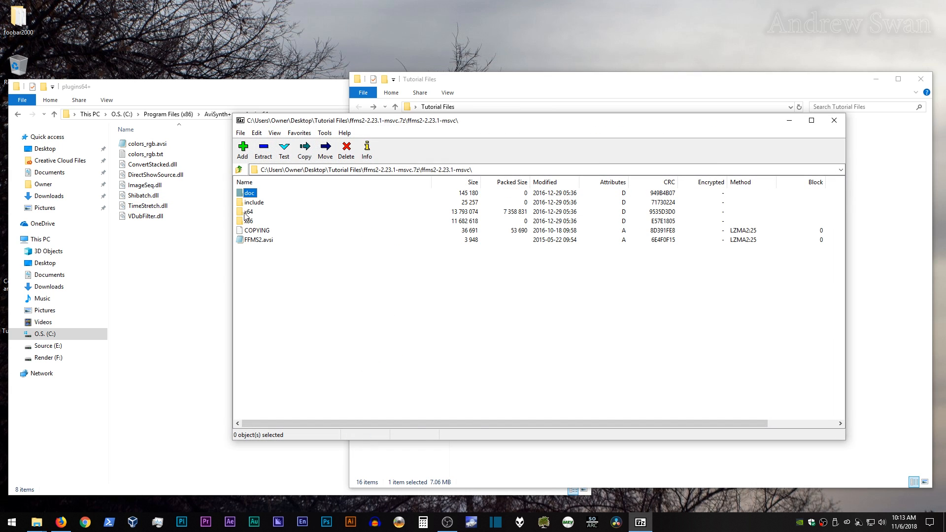
click(247, 213)
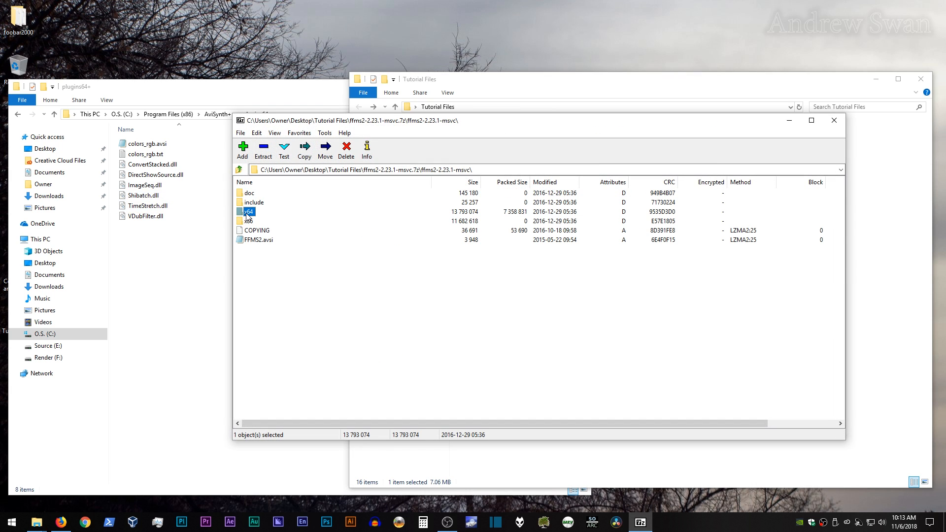
double_click(247, 213)
drag(259, 194, 175, 239)
click(448, 195)
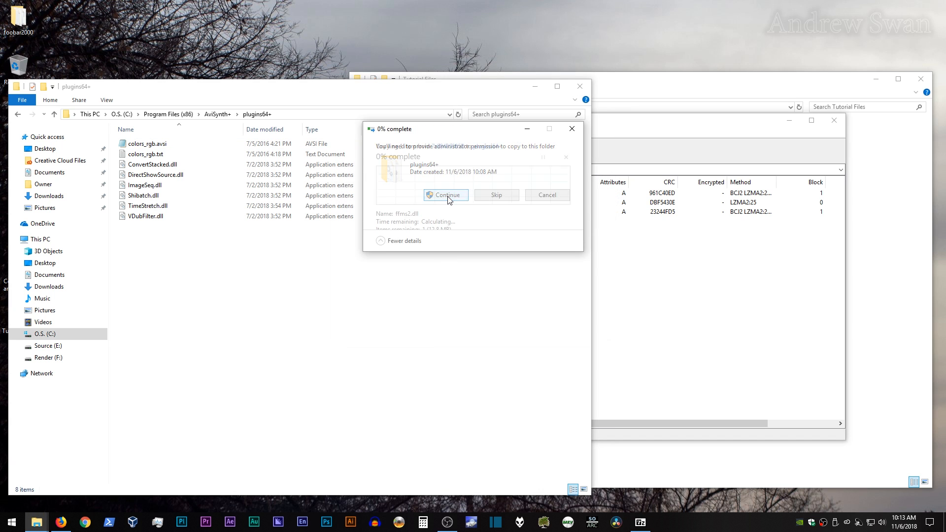
click(834, 120)
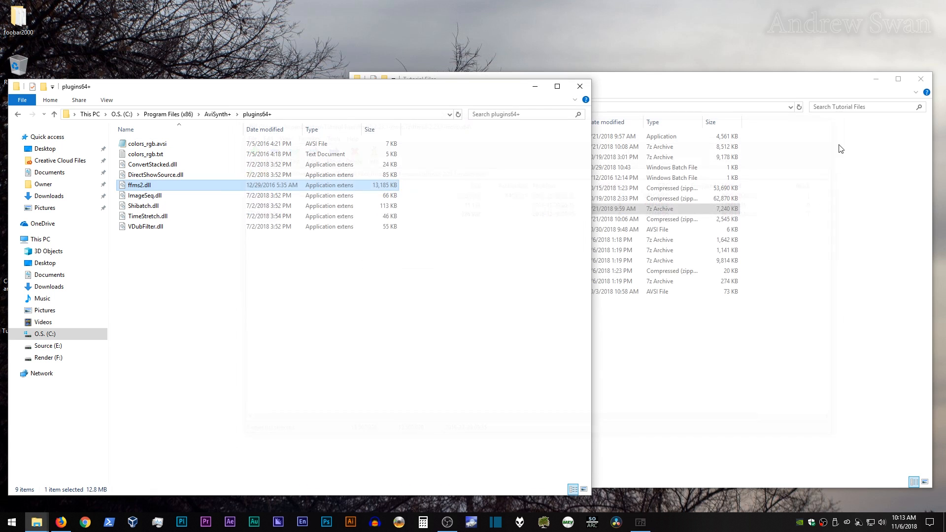
click(809, 270)
Copy masktools2.dll from the x64 folder of masktools2-v2.2.18.7z into plugins64+ with administrator permission, and close the archive
click(495, 243)
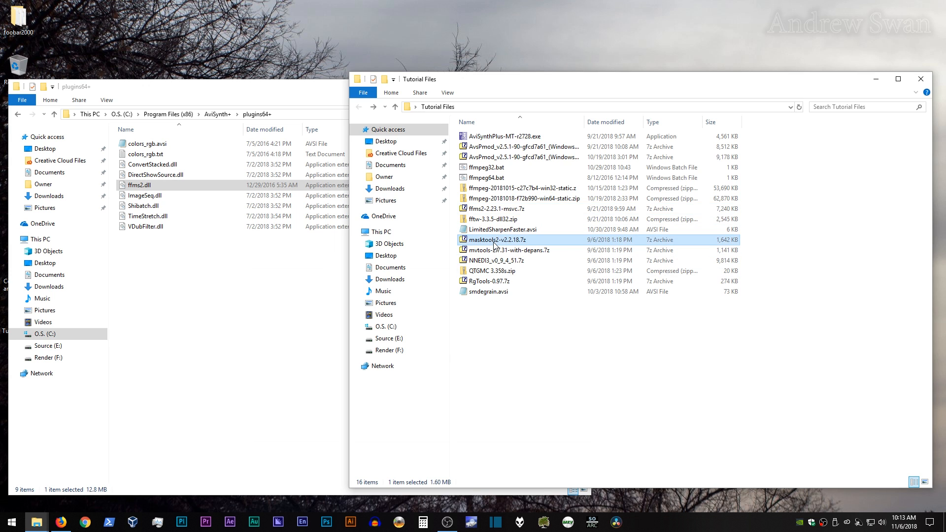
double_click(495, 243)
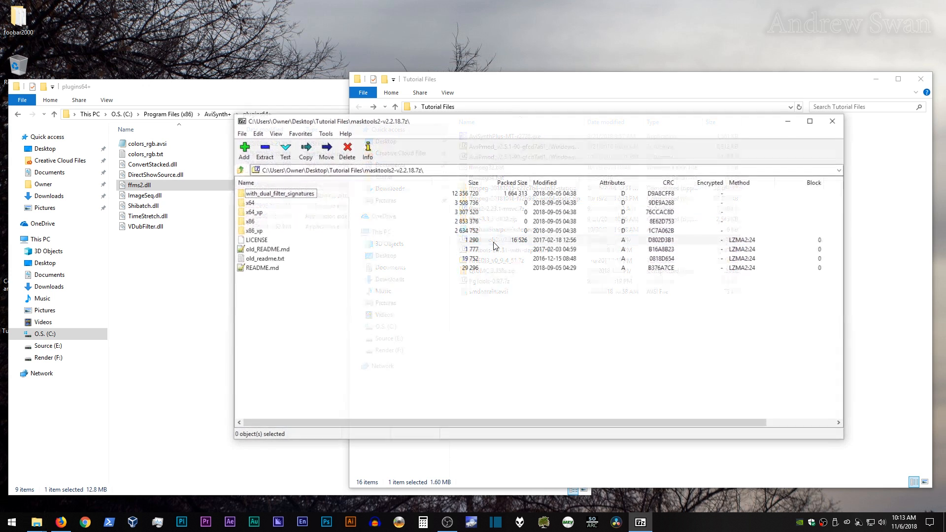
double_click(248, 202)
drag(264, 194, 201, 272)
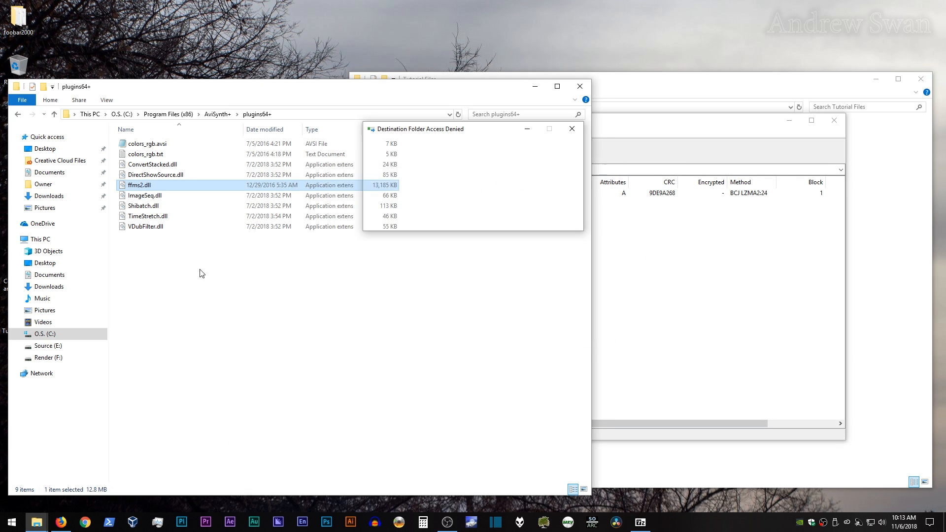
click(443, 197)
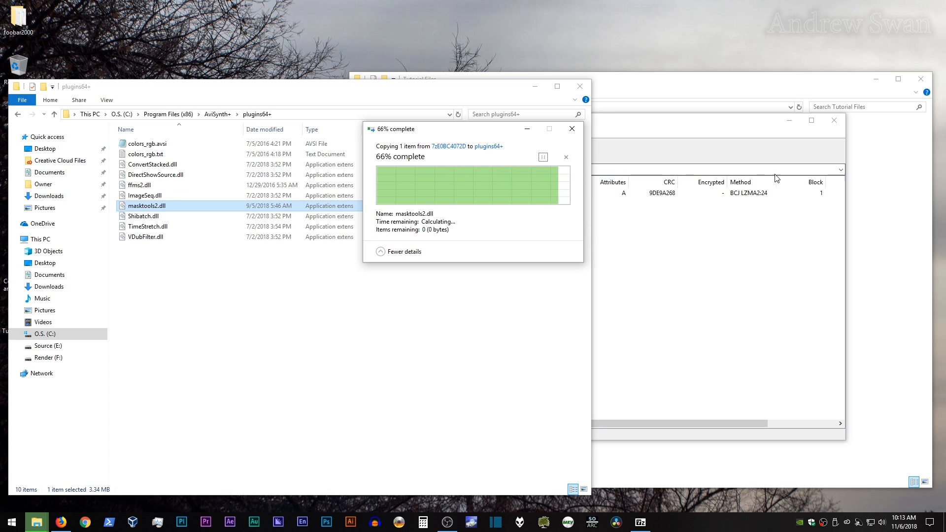
click(835, 121)
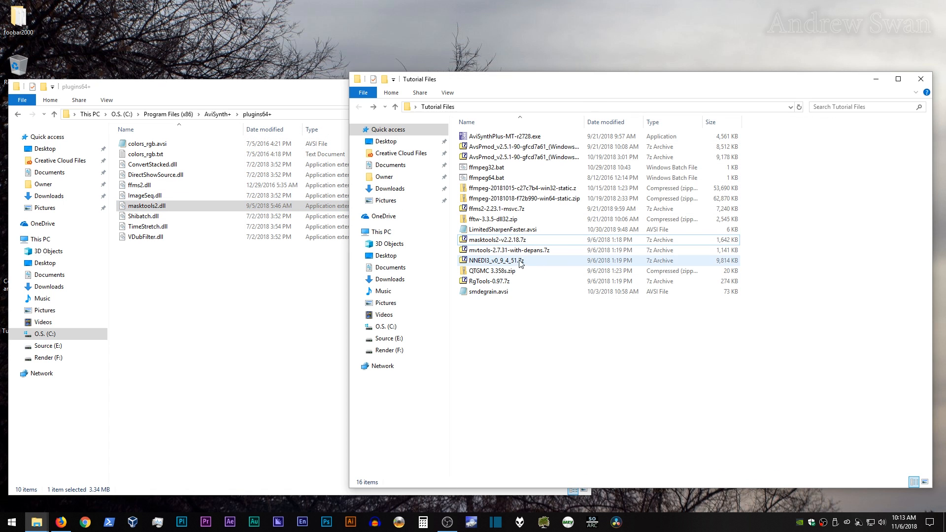
Copy mvtools2.dll from the x64 folder of mvtools-2.7.31-with-depans.7z into plugins64+ with administrator permission, and close the archive
double_click(482, 249)
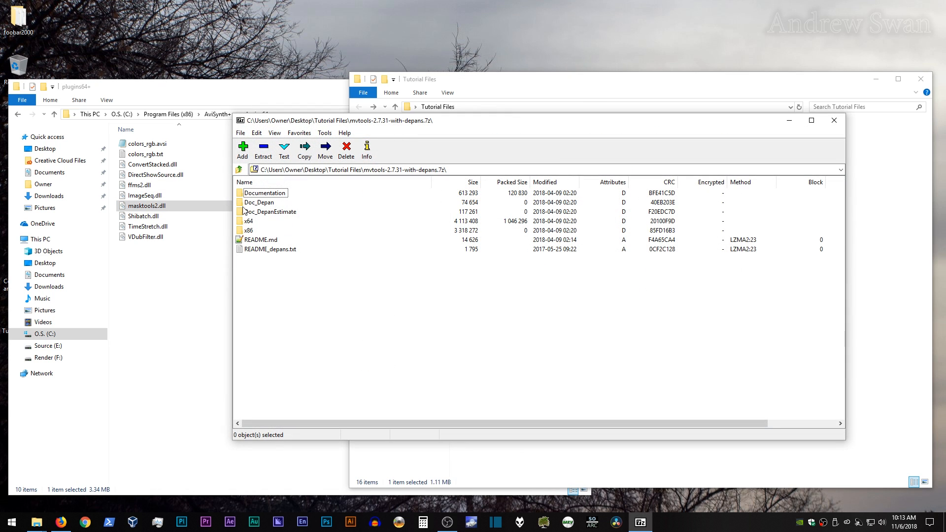
double_click(241, 222)
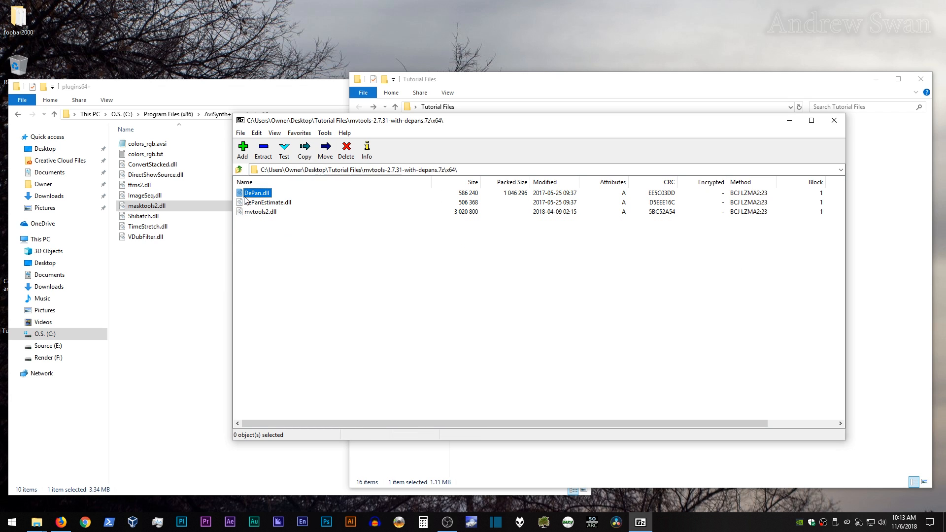
drag(243, 213, 197, 285)
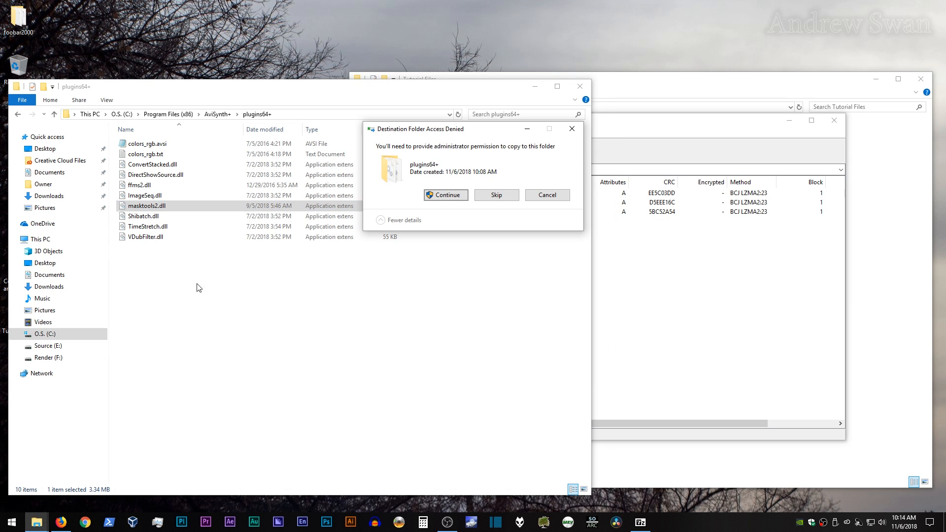
click(447, 195)
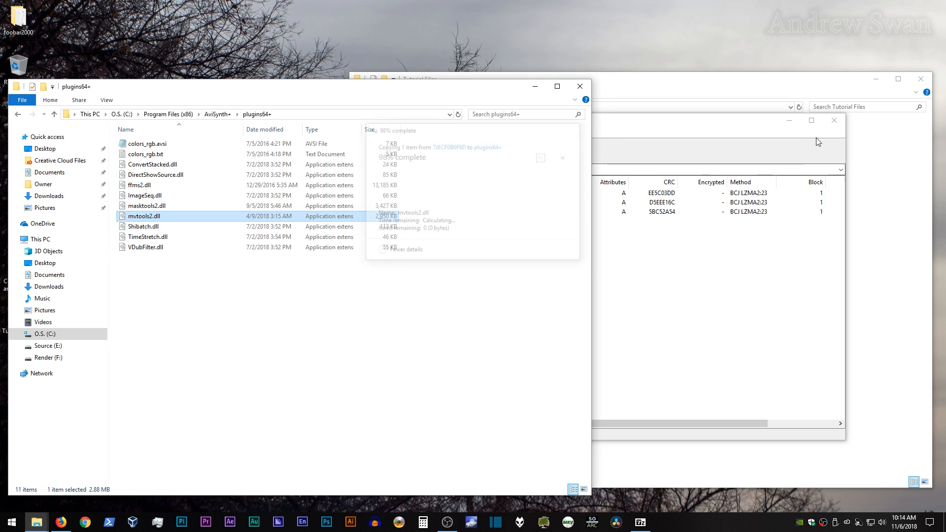
click(834, 120)
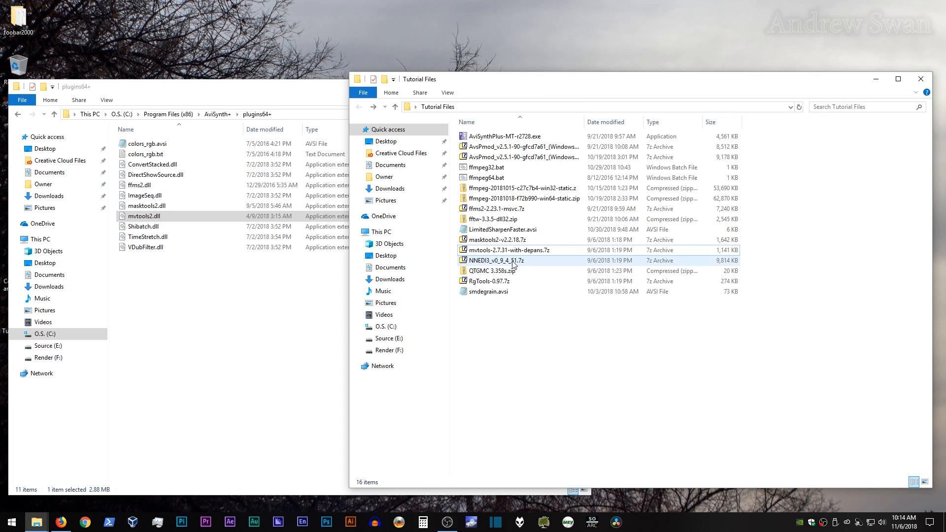
Copy nnedi3.dll from the x64 Release_W7_AVX folder of NNEDI3_v0_9_4_51.7z into plugins64+ with administrator permission, and close the archive
double_click(513, 262)
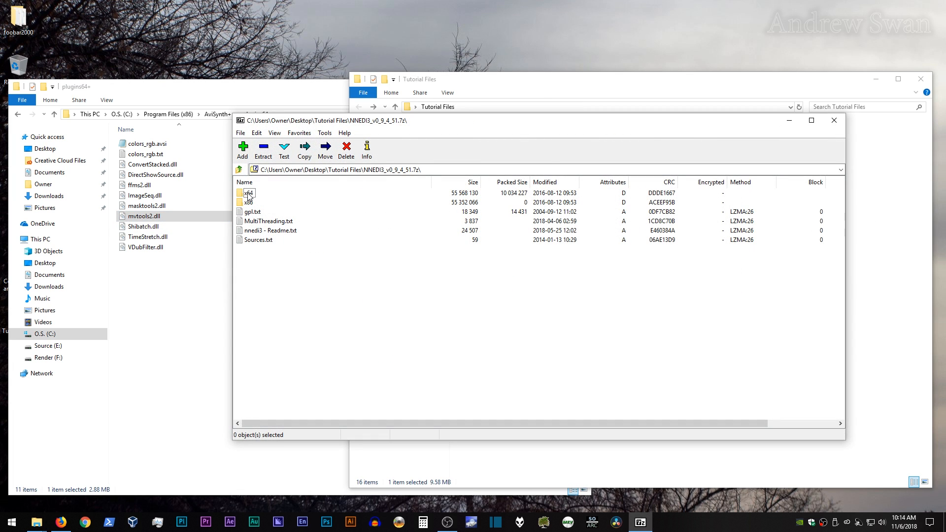
double_click(249, 193)
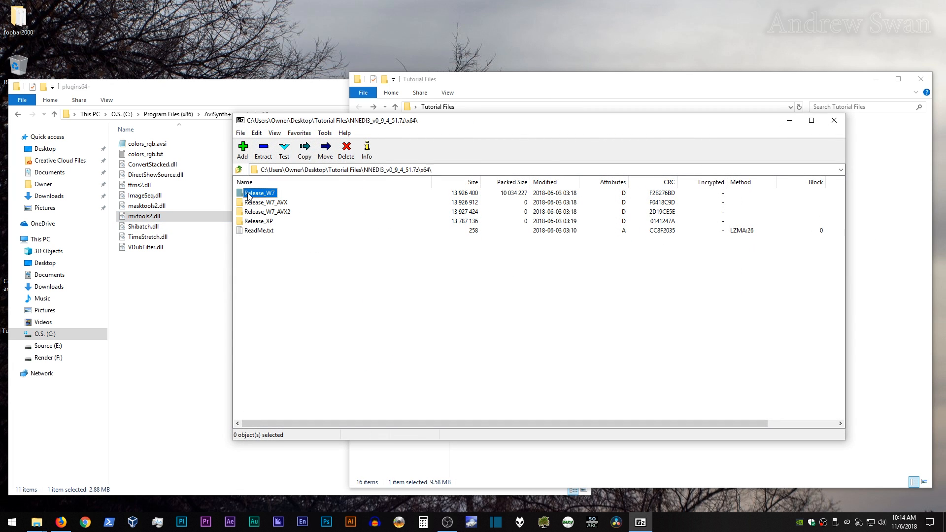
double_click(281, 206)
drag(261, 193, 168, 312)
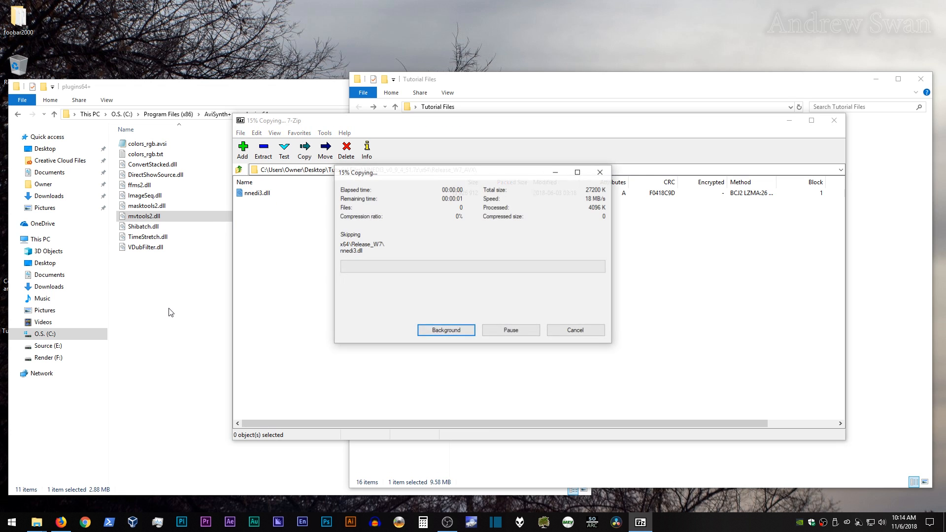
click(433, 197)
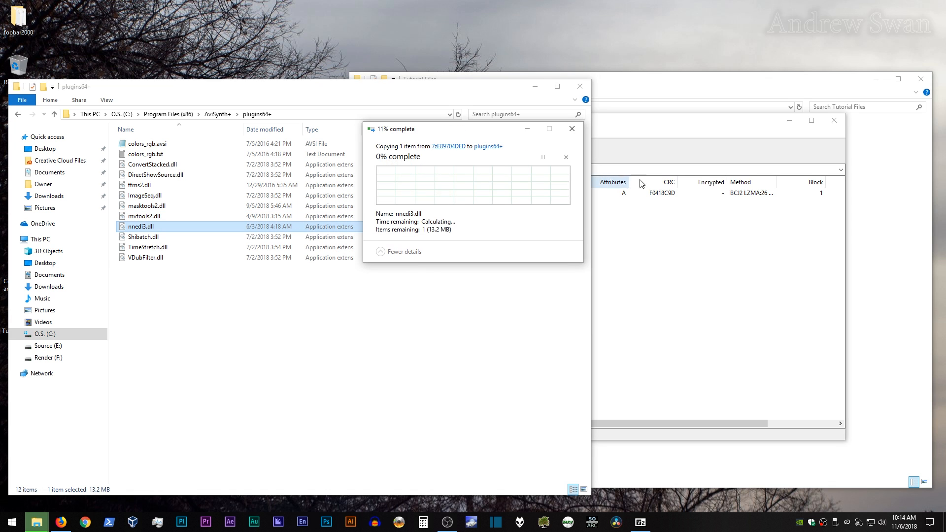
click(834, 120)
click(822, 282)
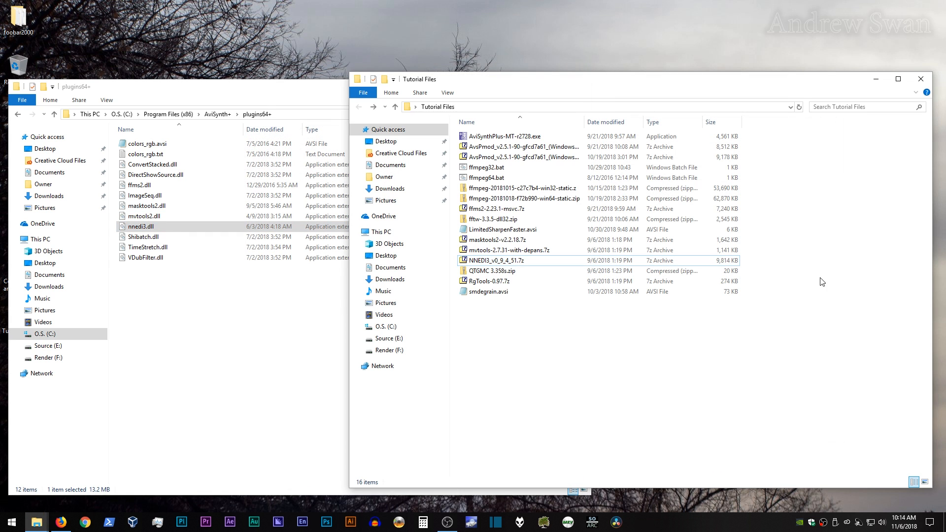
Copy RgTools.dll from the x64 folder of RgTools-0.97.7z into plugins64+ with administrator permission, and close the archive
double_click(497, 282)
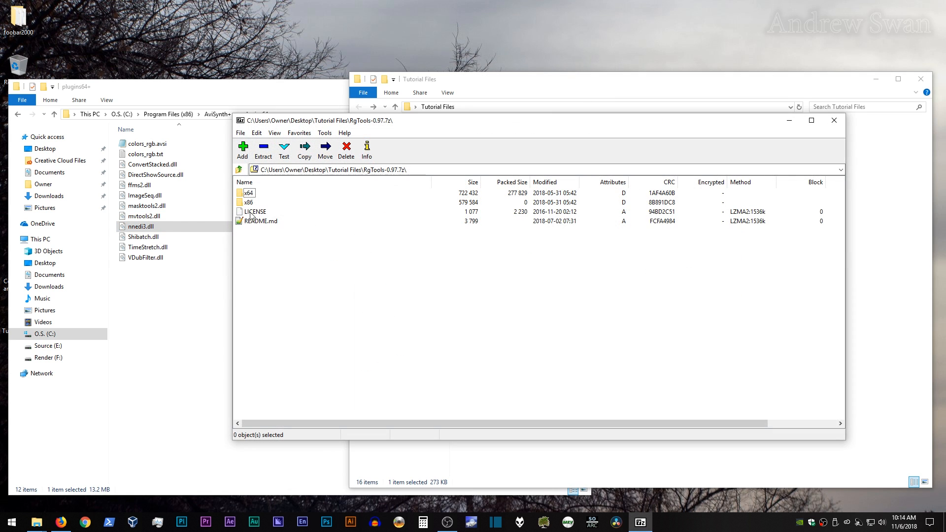
double_click(249, 193)
drag(268, 195, 184, 290)
click(445, 194)
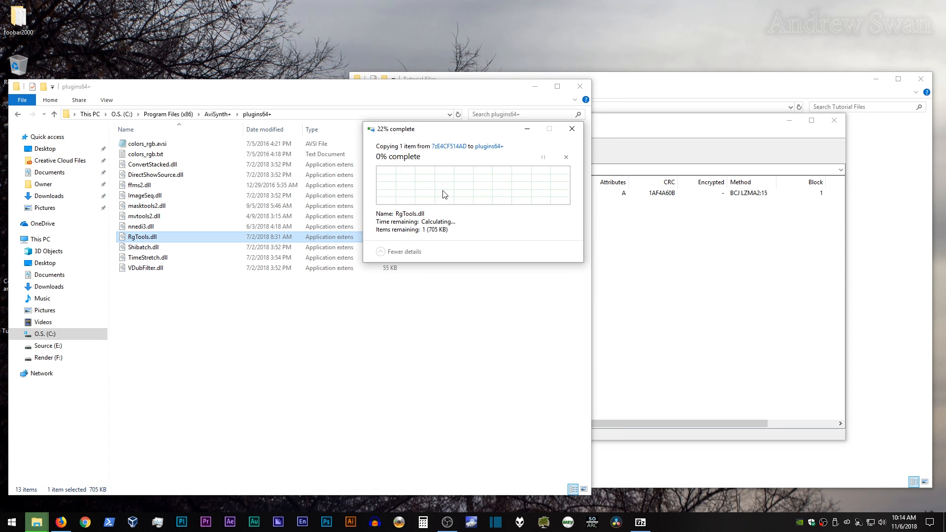
click(834, 120)
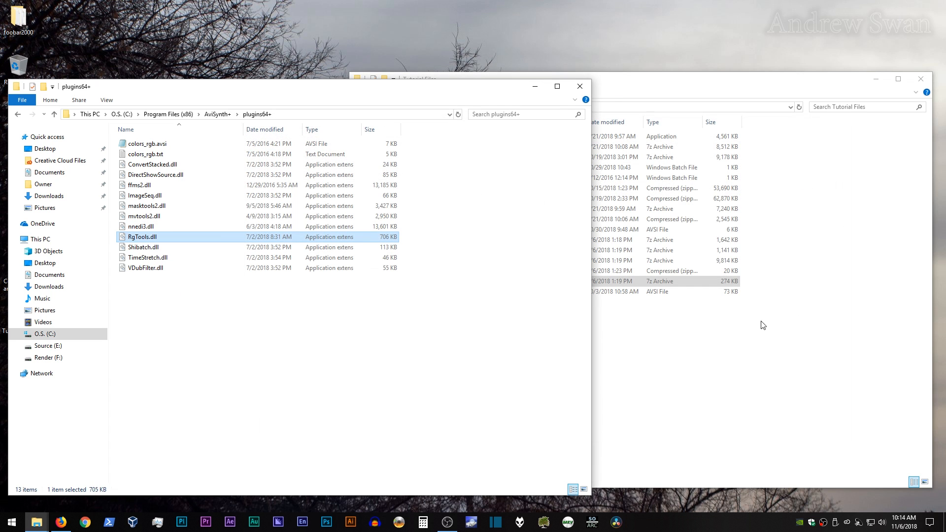
click(778, 339)
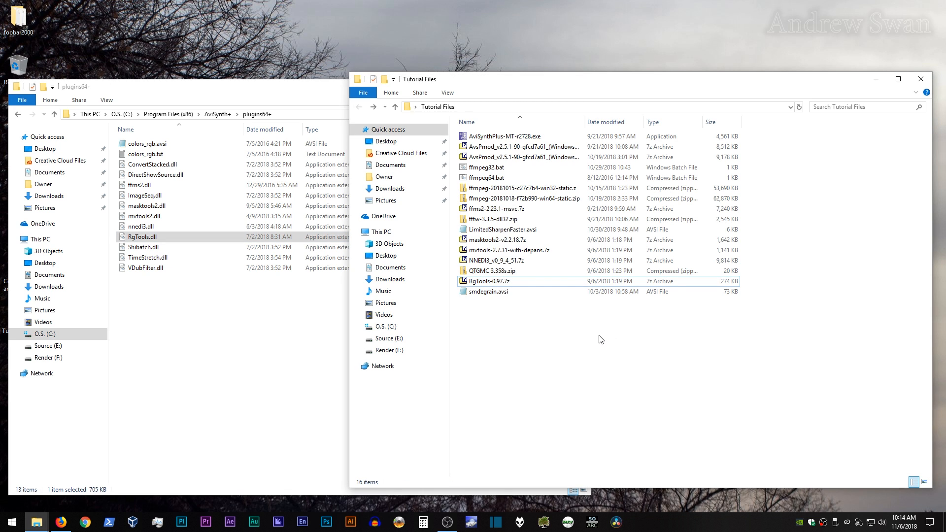
Copy QTGMC.avsi from QTGMC 3.358s.zip into plugins64+ with administrator permission, and return to Tutorial Files
double_click(493, 271)
drag(496, 156, 229, 371)
click(446, 195)
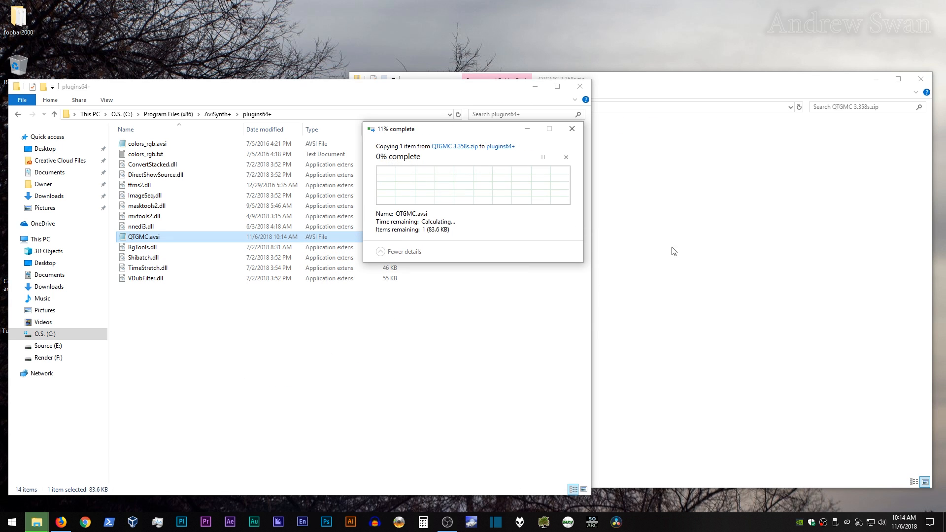
click(704, 249)
key(alt+Left)
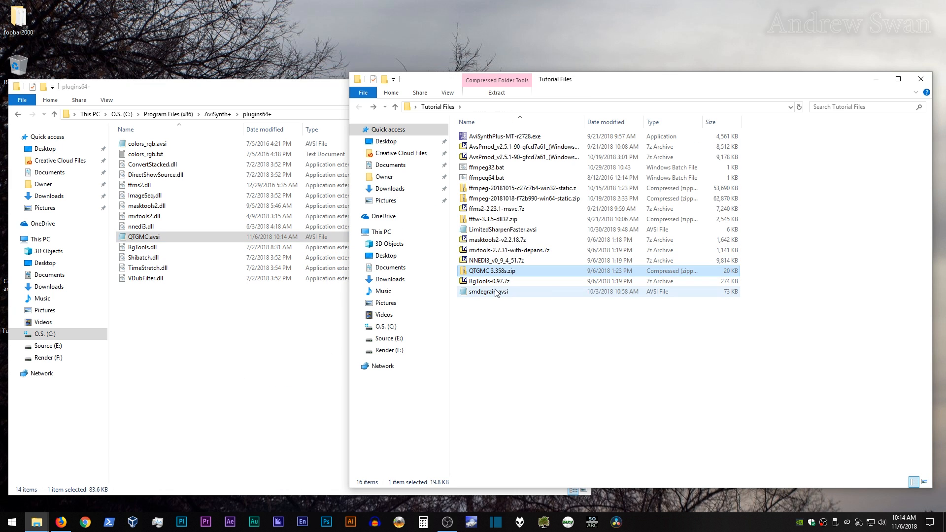
Copy smdegrain.avsi from Tutorial Files into the plugins64+ folder with administrator permission
drag(487, 291, 279, 358)
key(ctrl)
click(438, 194)
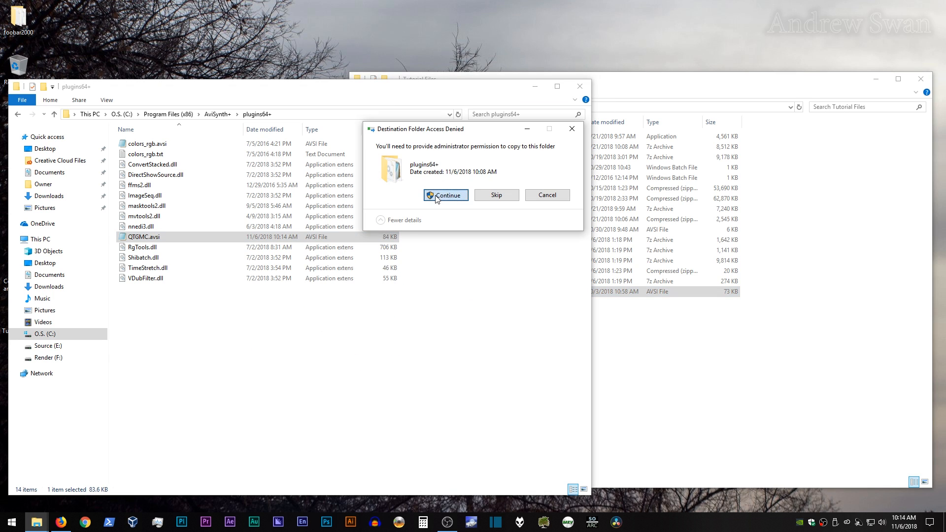
click(692, 370)
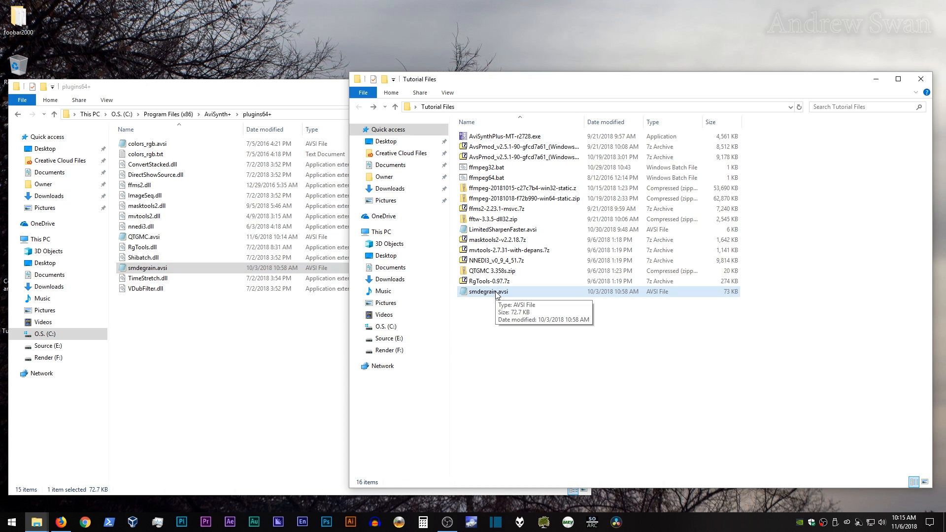
Open the Windows SysWOW64 folder on drive C in place of plugins64+
click(249, 311)
key(alt+Up)
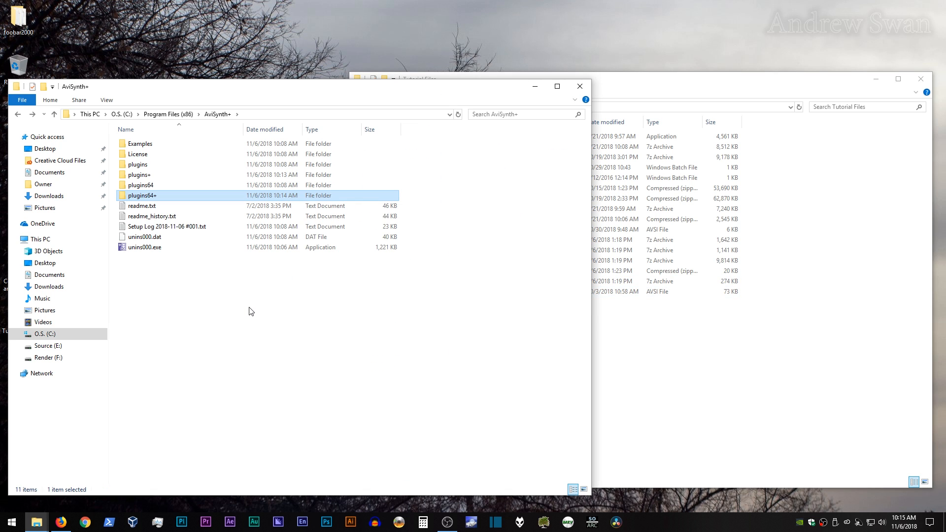
key(alt+Up)
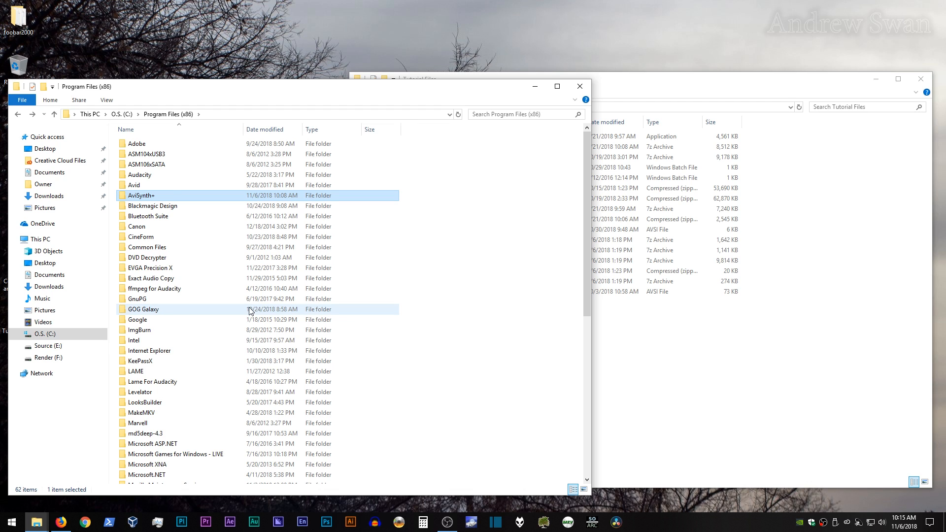
key(alt+Up)
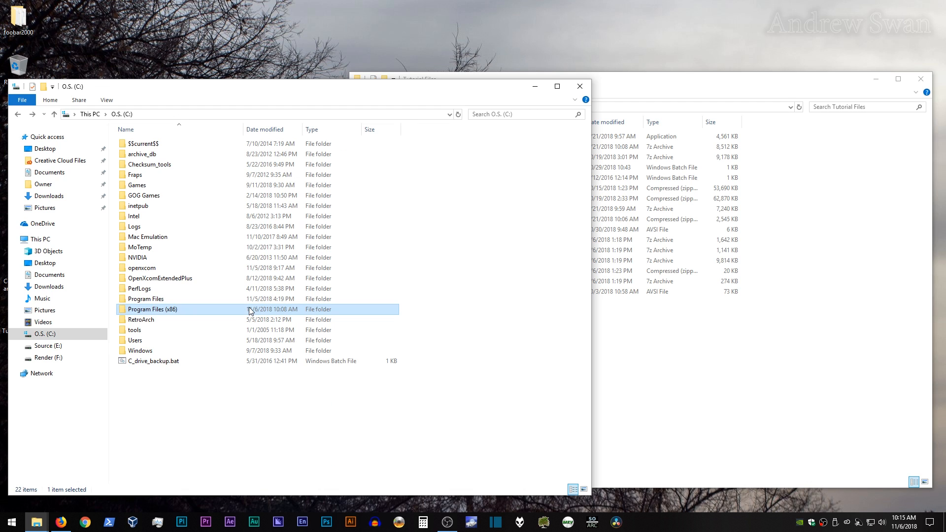
double_click(143, 353)
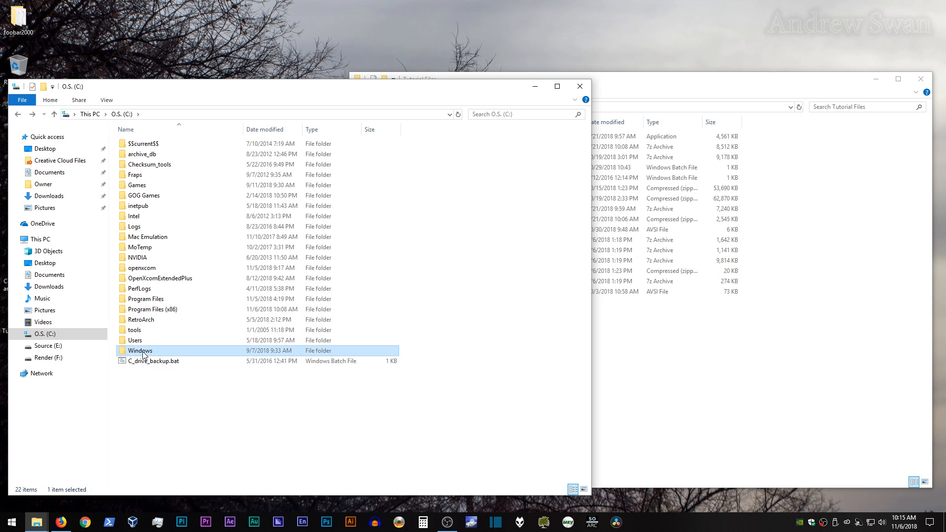
scroll(197, 345, down, 15)
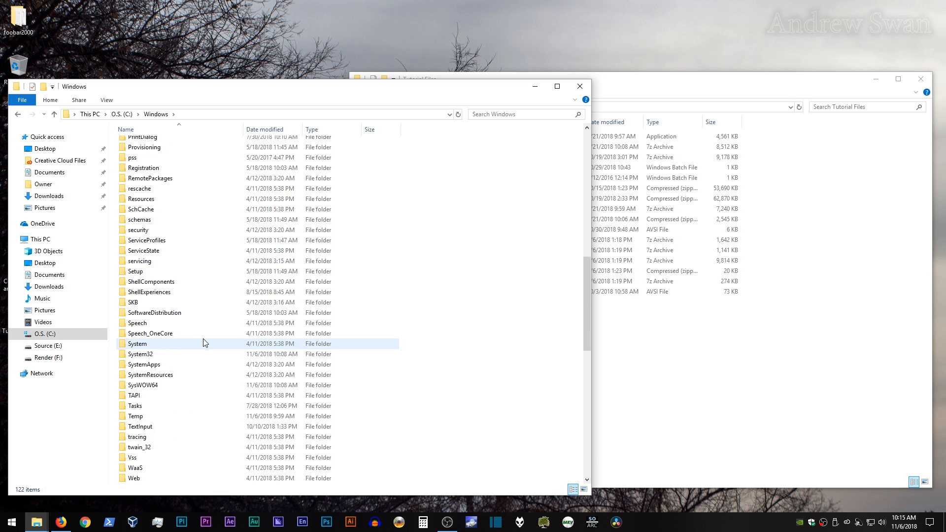
double_click(159, 386)
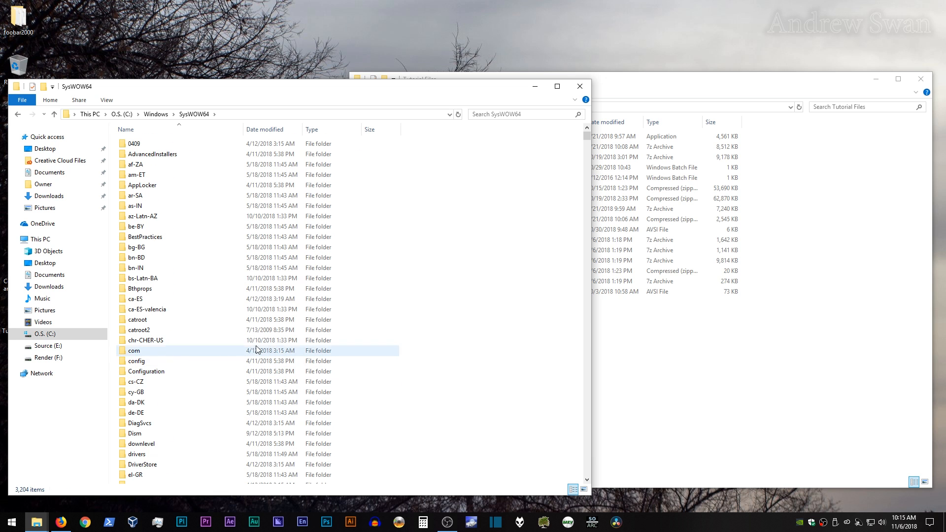
scroll(353, 342, down, 20)
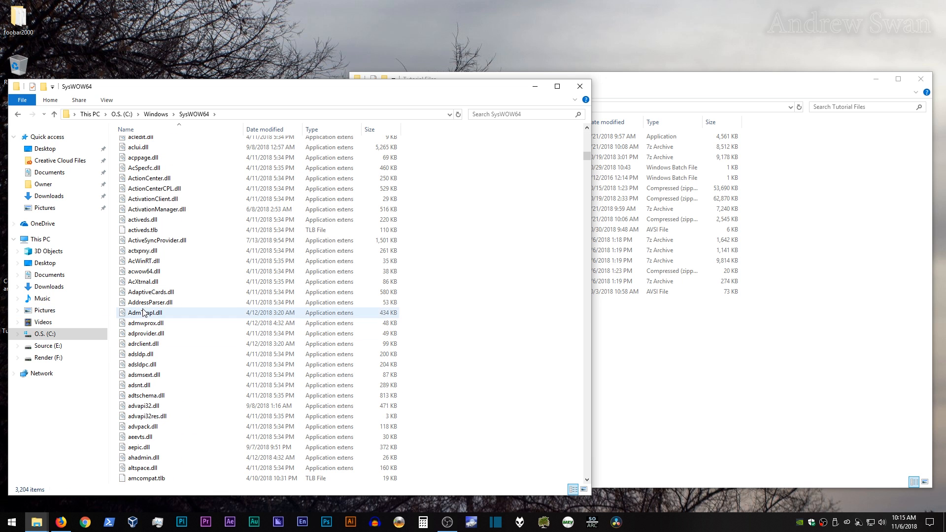
Copy libfftw3f-3.dll from fftw-3.3.5-dll32.zip in Tutorial Files into the SysWOW64 folder with administrator permission
click(700, 385)
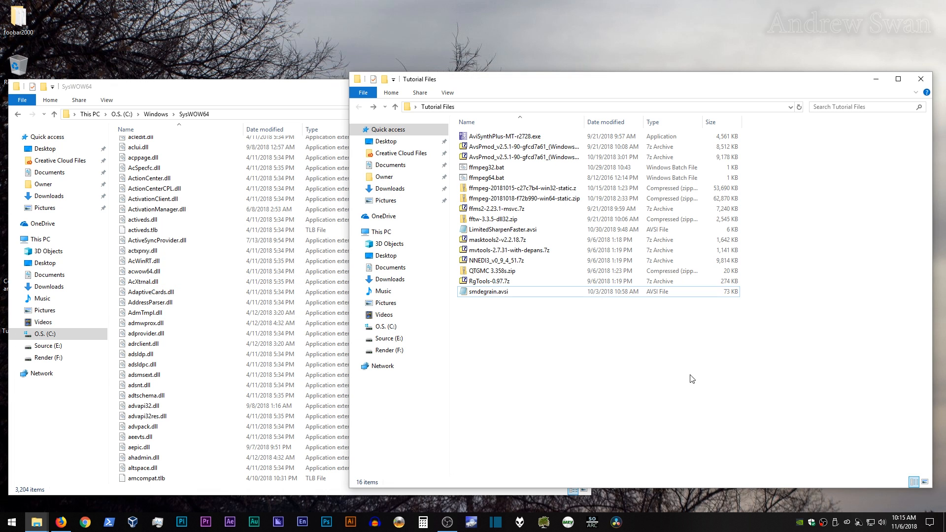
click(238, 97)
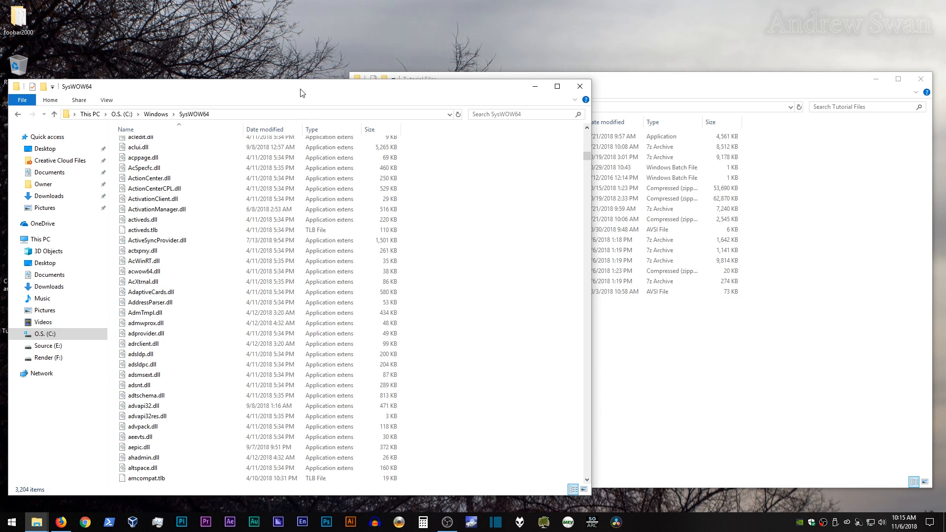
drag(300, 91, 373, 93)
click(513, 75)
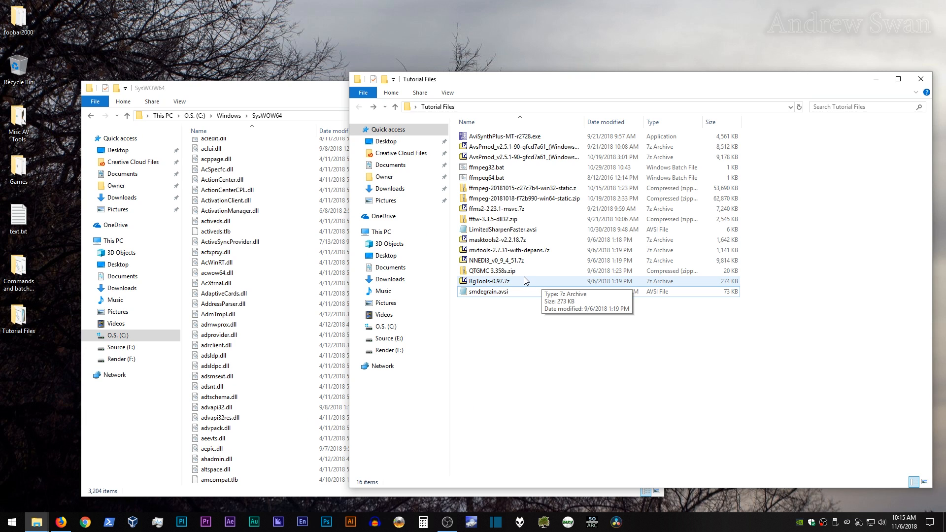
double_click(490, 220)
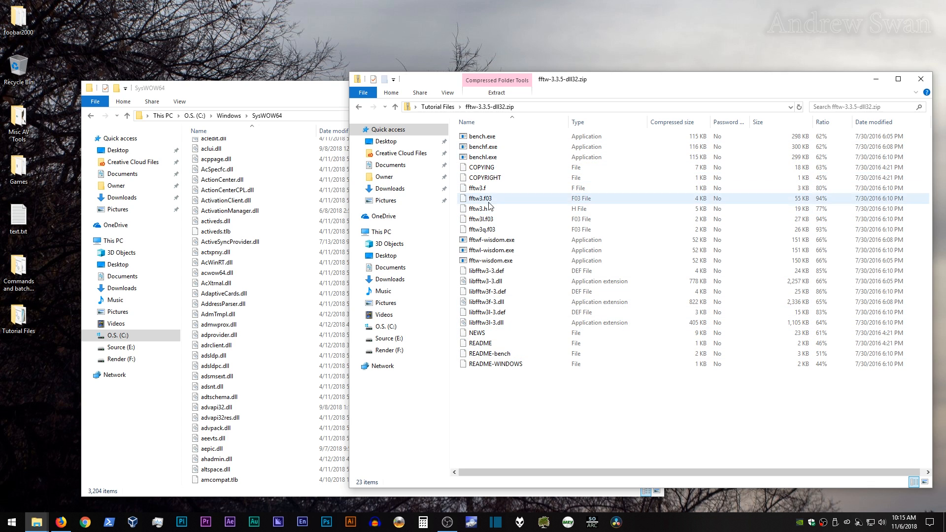
click(486, 303)
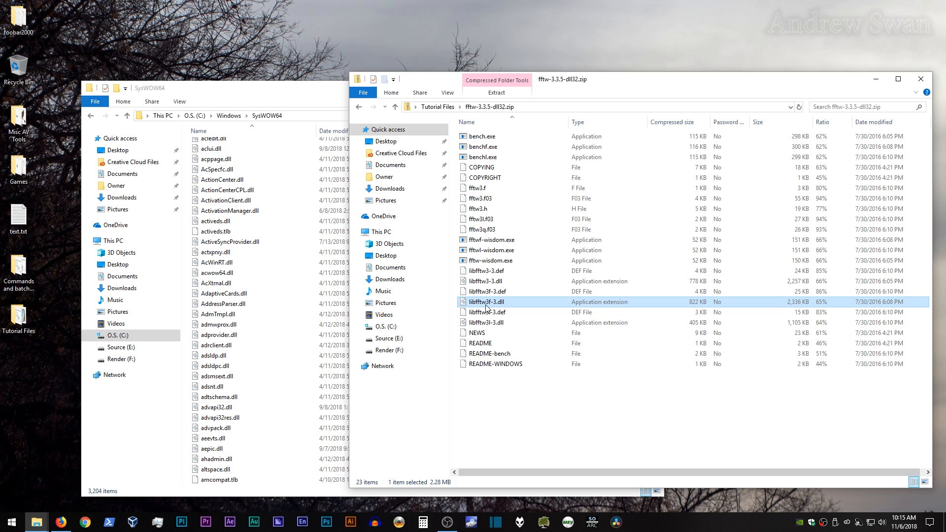
drag(486, 307, 239, 295)
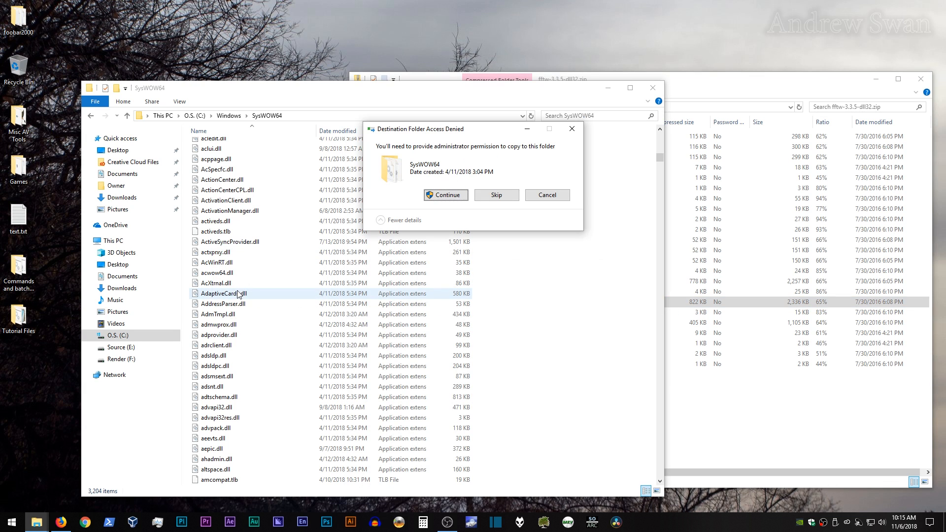
click(449, 196)
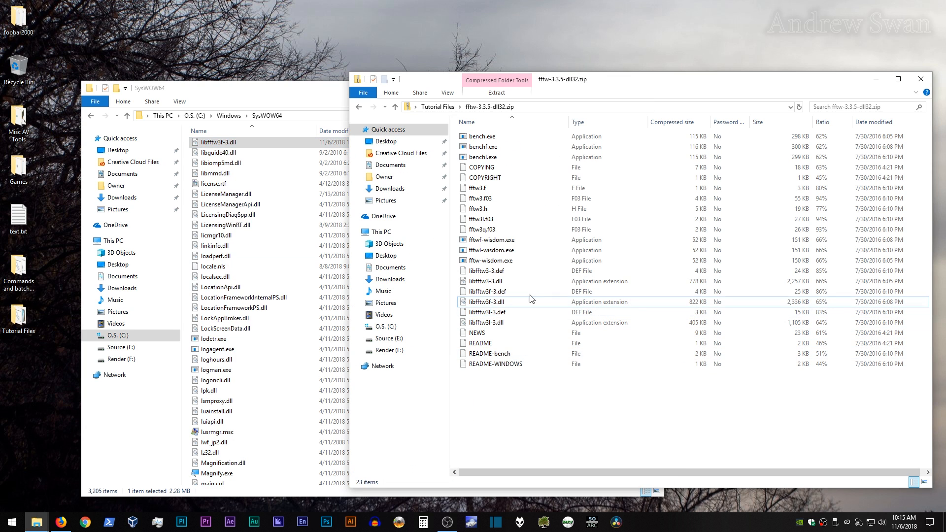
Extract another copy of libfftw3f-3.dll from the fftw archive to the desktop and rename it FFTW3.dll
drag(495, 303, 44, 383)
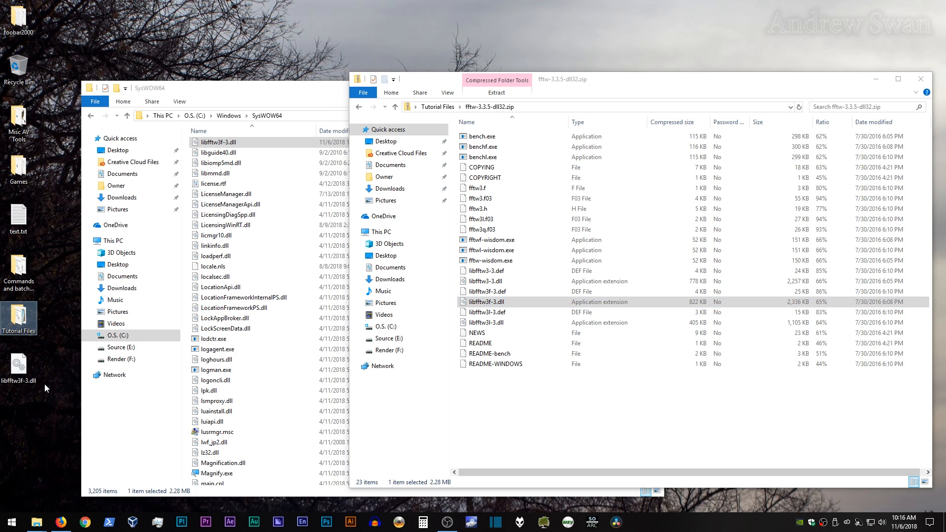
right_click(16, 370)
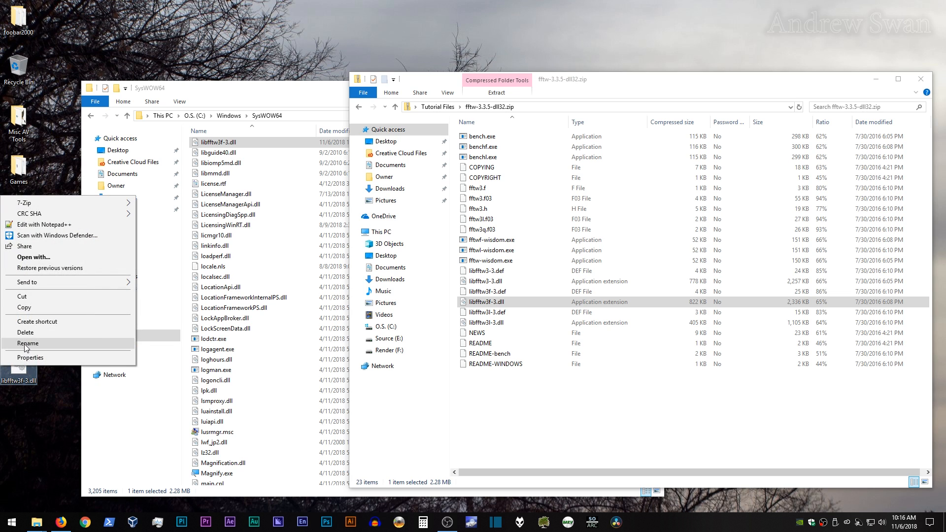
click(24, 345)
key(BackSpace)
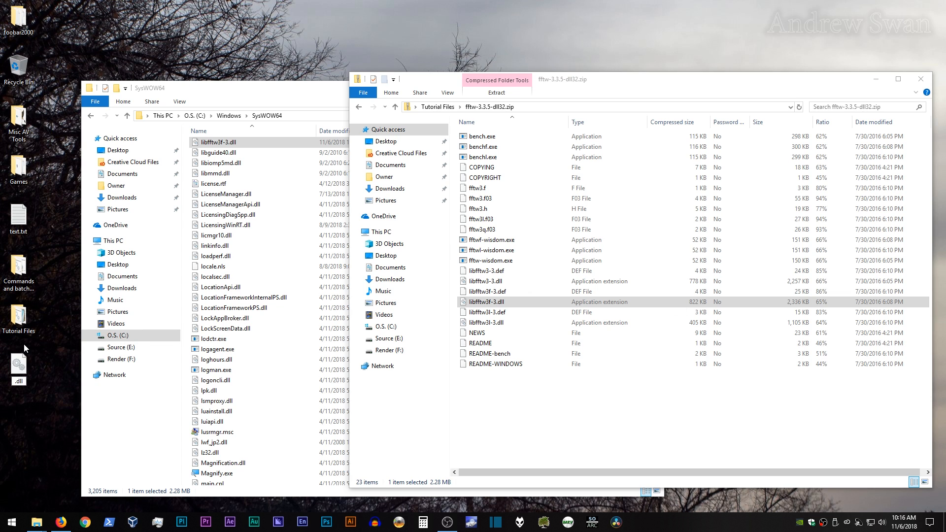
text(FFT)
text(W2)
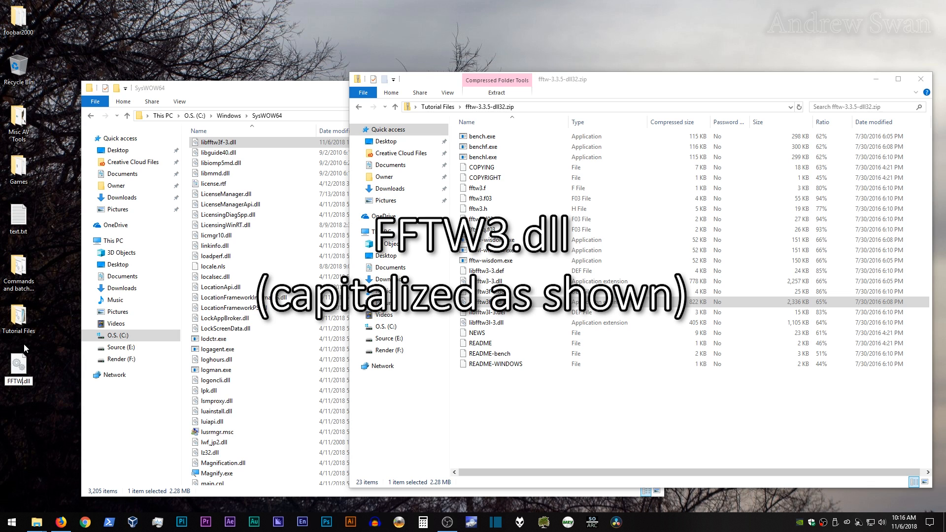
key(BackSpace)
text(3)
key(Return)
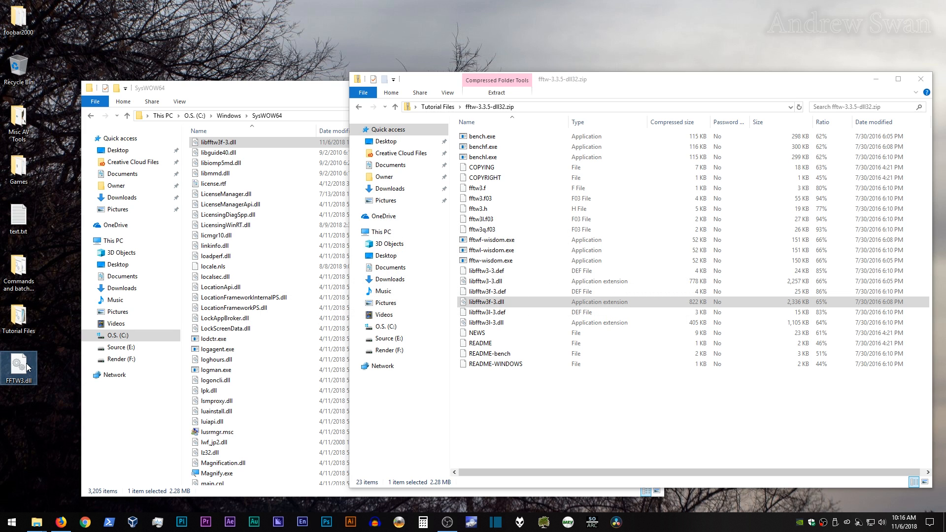
Move FFTW3.dll from the desktop into SysWOW64 with administrator permission, and return the two windows to drive C and Tutorial Files
drag(26, 362, 302, 400)
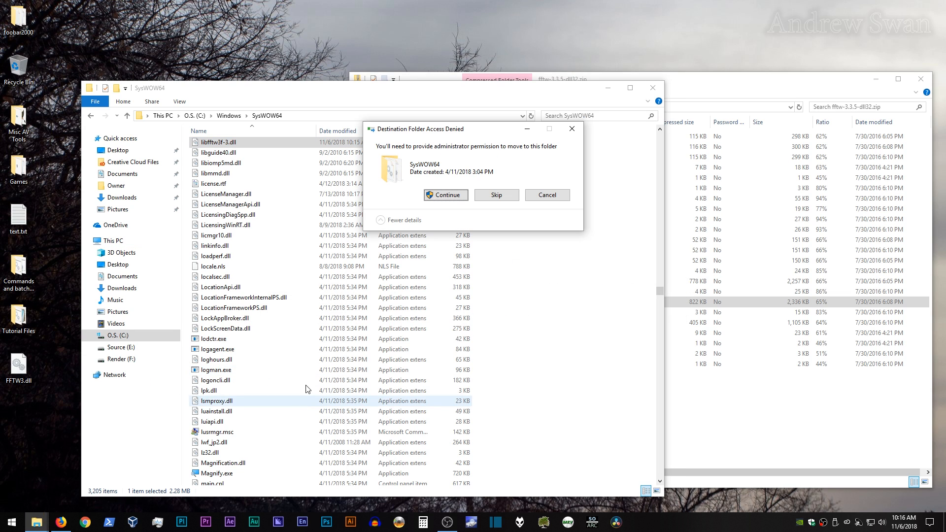
click(447, 195)
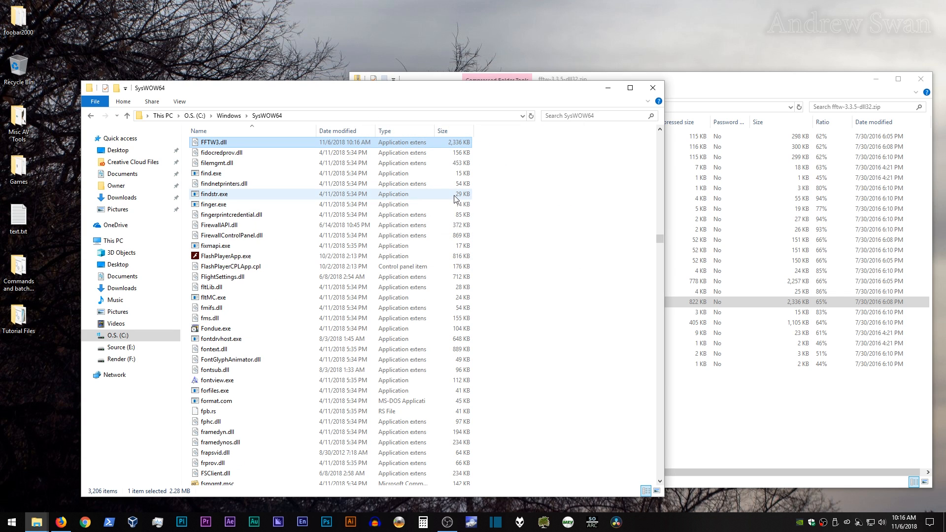
key(BackSpace)
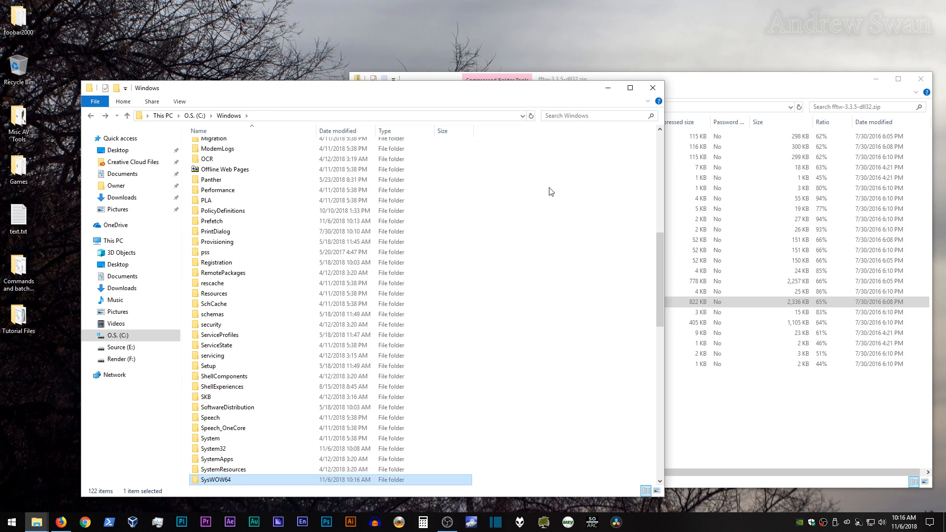
key(BackSpace)
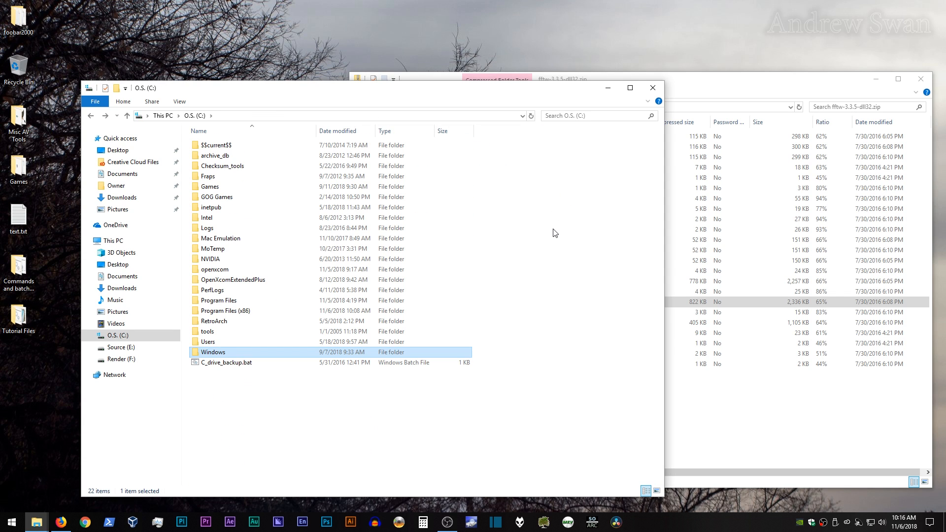
click(774, 88)
key(BackSpace)
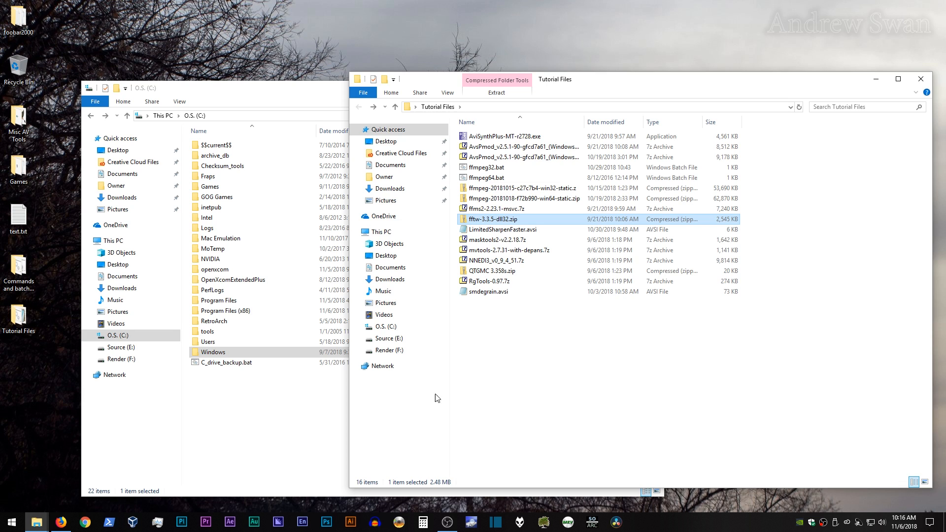
Create a folder named ffmpeg32 in Program Files (x86) on drive C and open it
click(281, 412)
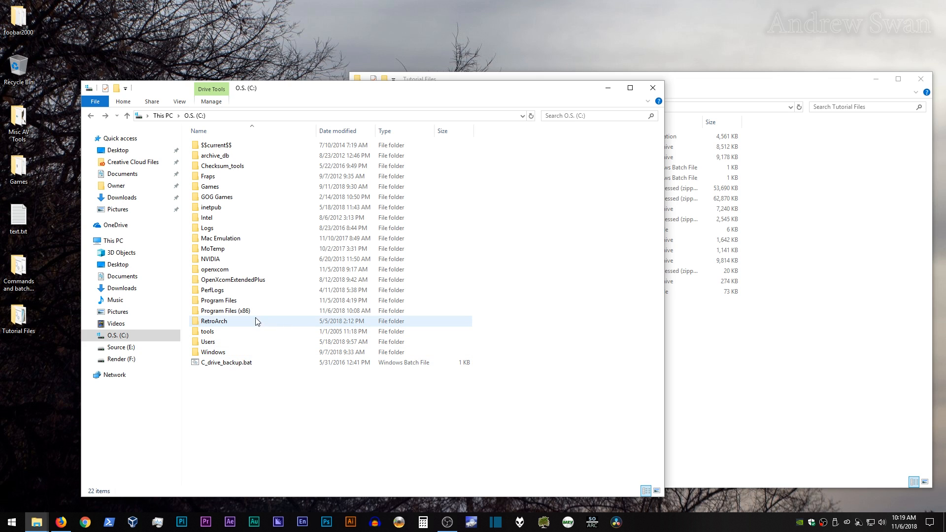
double_click(236, 310)
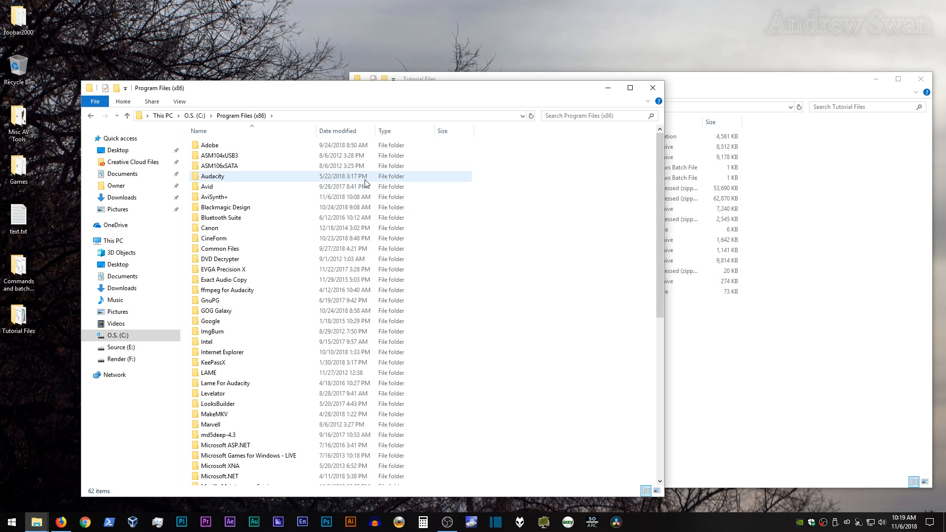
right_click(525, 305)
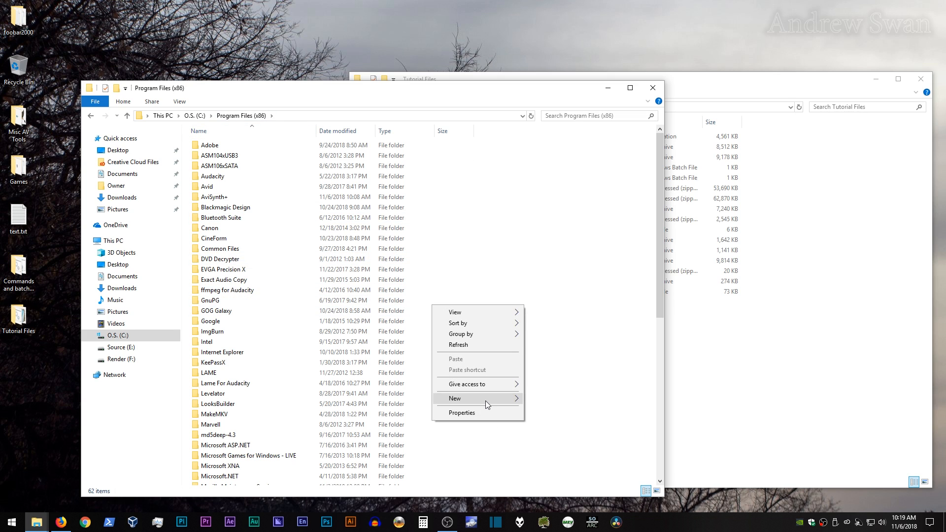
mouse_move(486, 399)
click(538, 400)
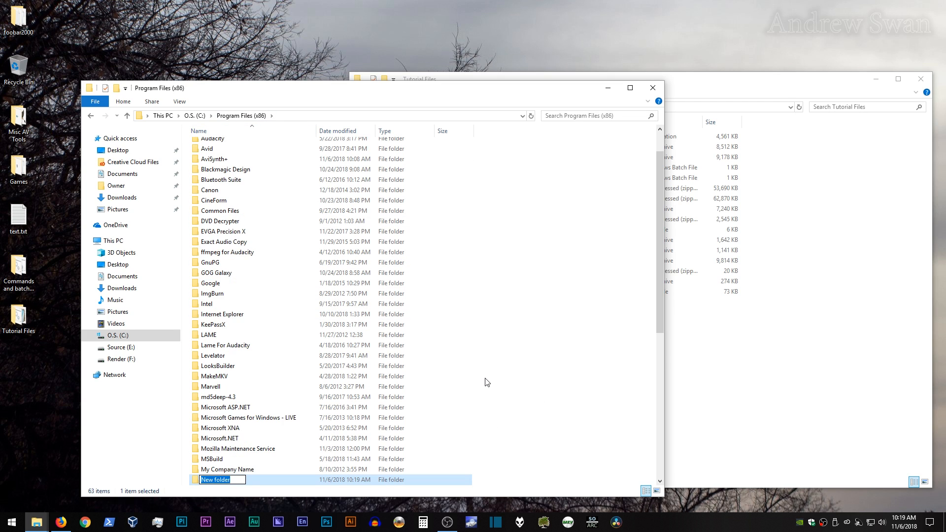
text(ffmpeg32)
key(Return)
key(Return)
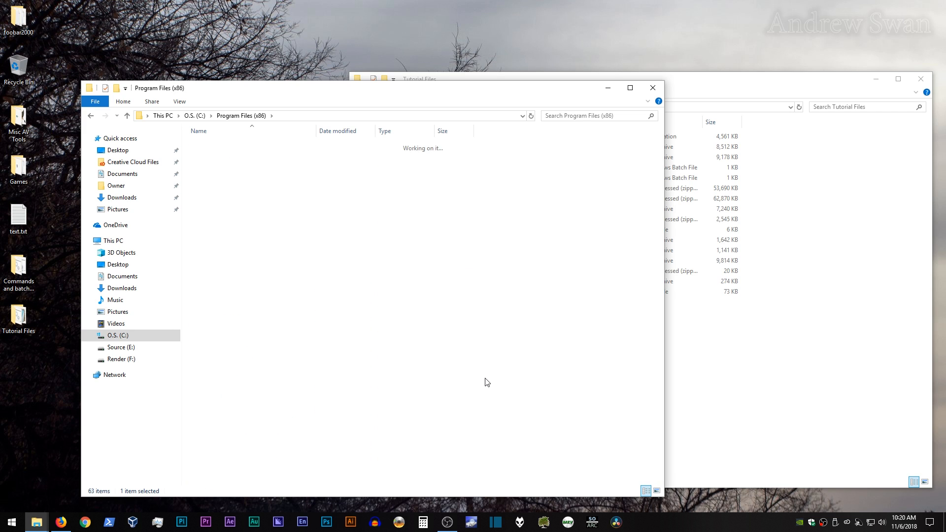
Copy everything inside ffmpeg-20181015-c27c7b4-win32-static.zip's inner folder into ffmpeg32 with administrator permission for all items, and open the copied bin folder
click(800, 383)
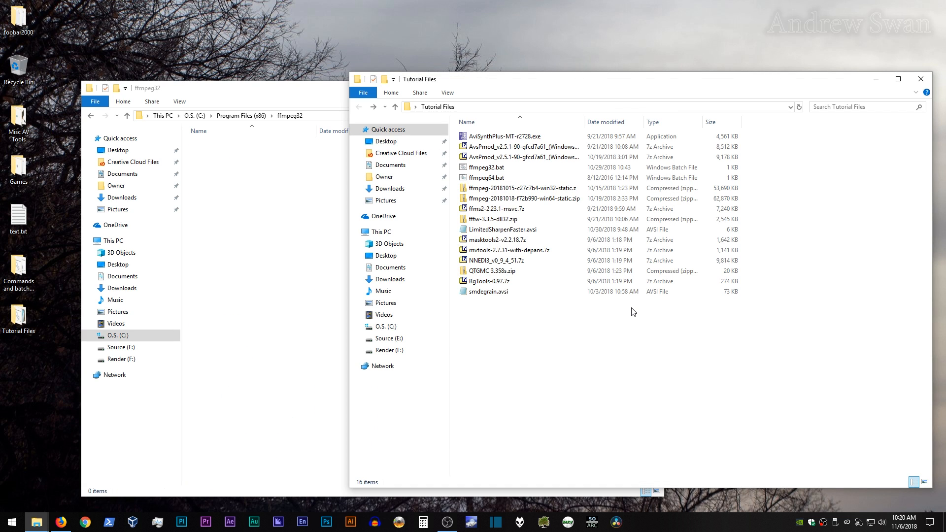
double_click(502, 189)
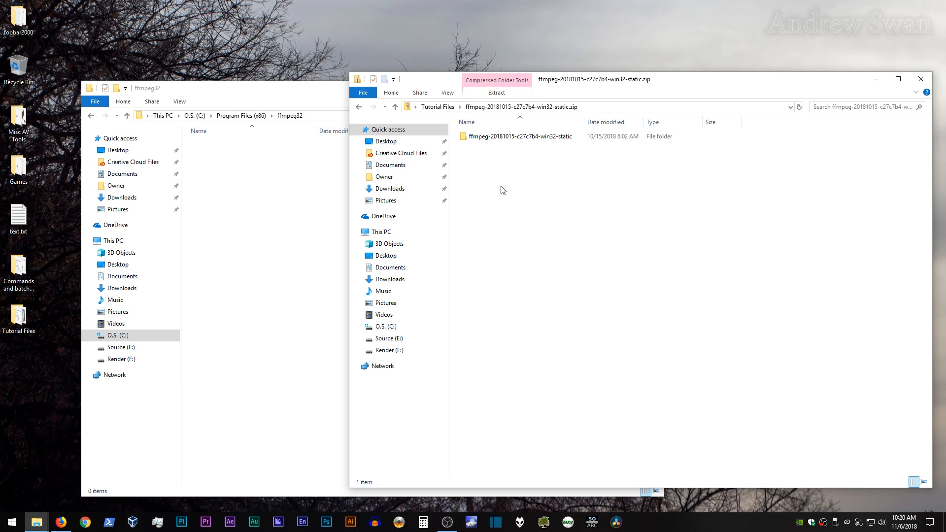
double_click(486, 138)
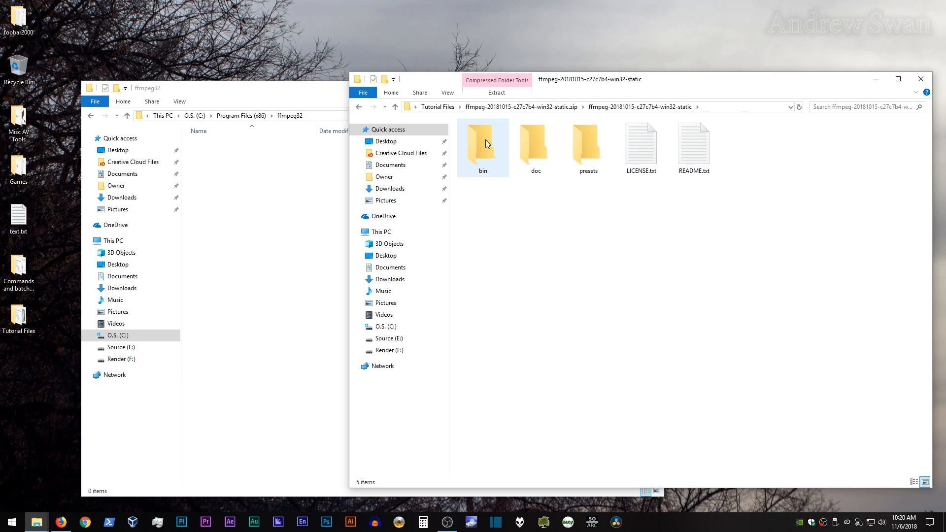
drag(766, 216, 484, 169)
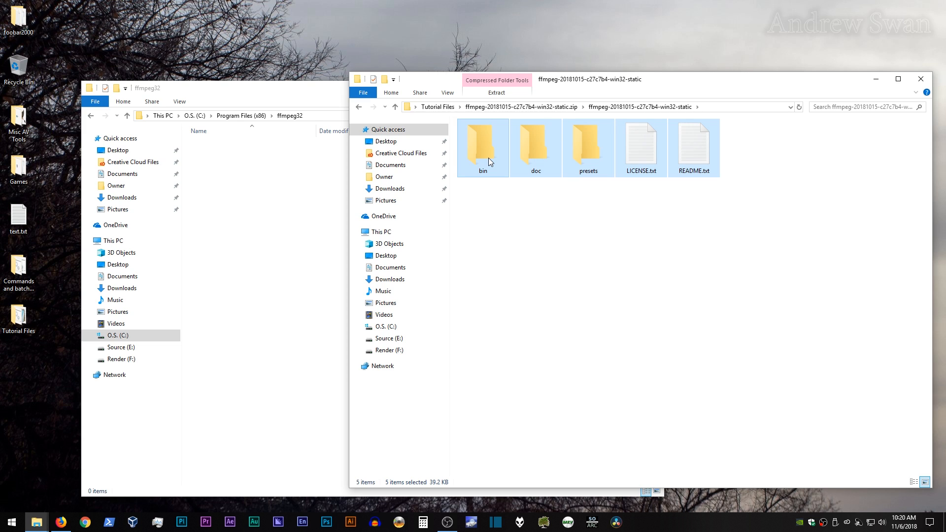
drag(488, 158, 266, 217)
click(420, 199)
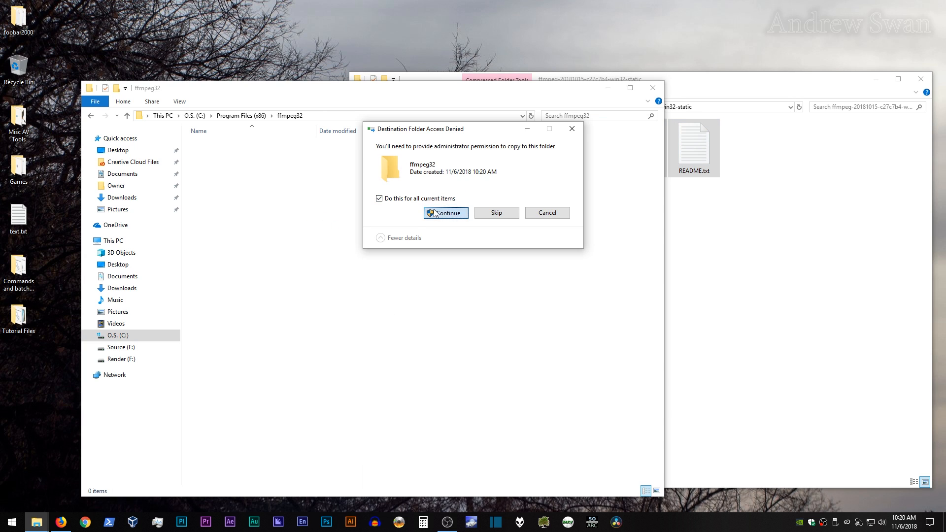
click(434, 212)
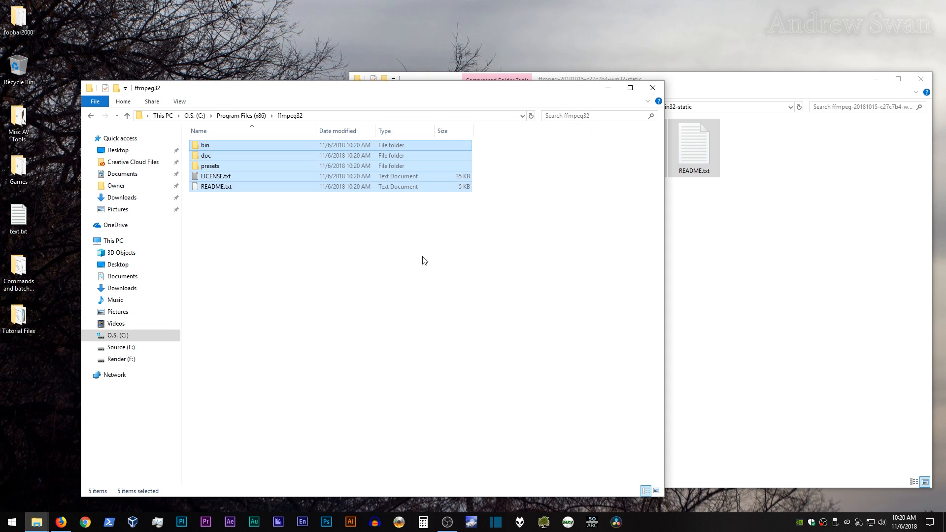
click(425, 260)
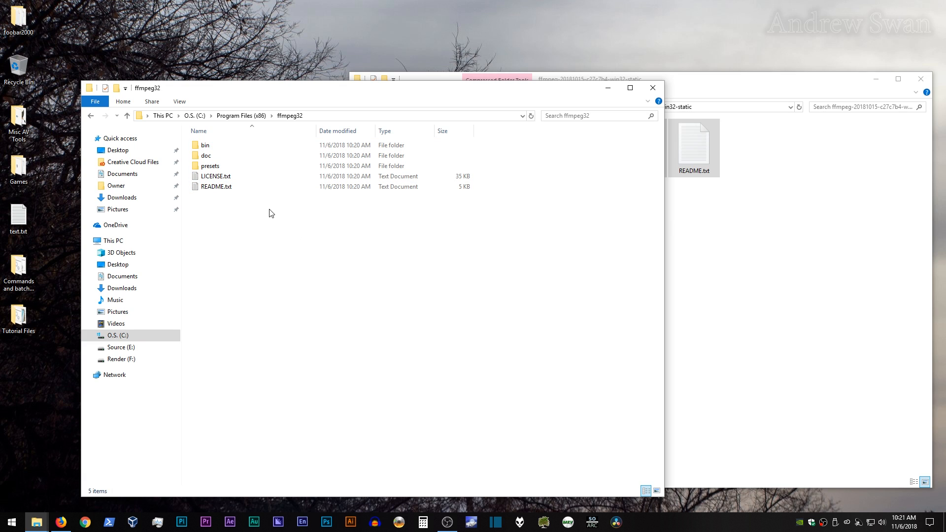
double_click(204, 147)
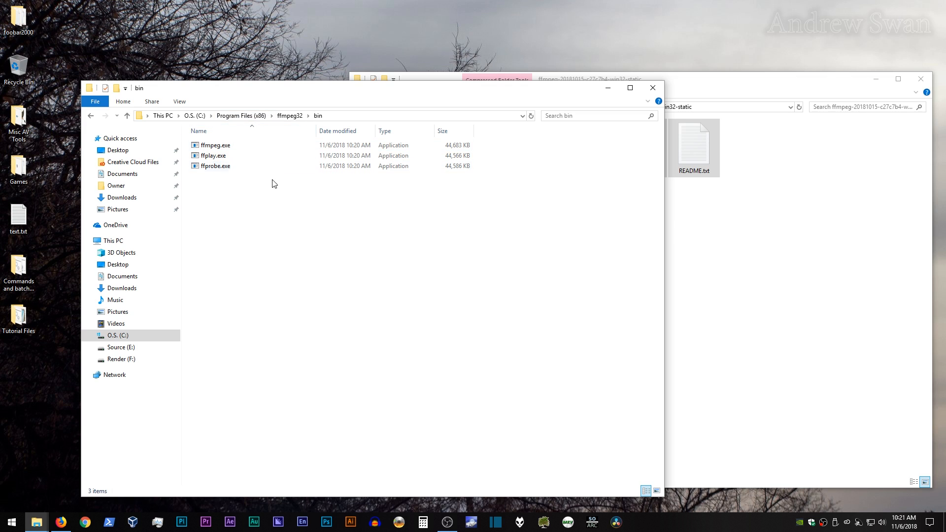
right_click(272, 207)
mouse_move(257, 315)
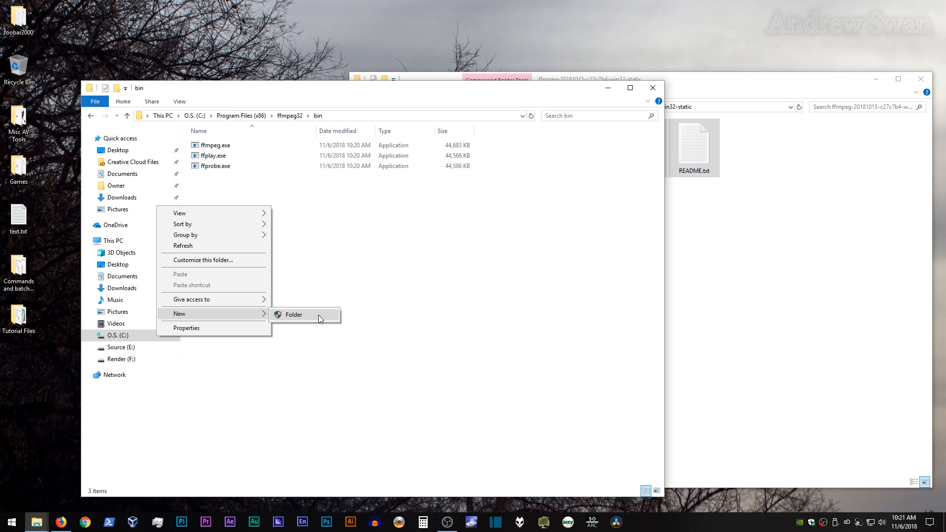
click(206, 379)
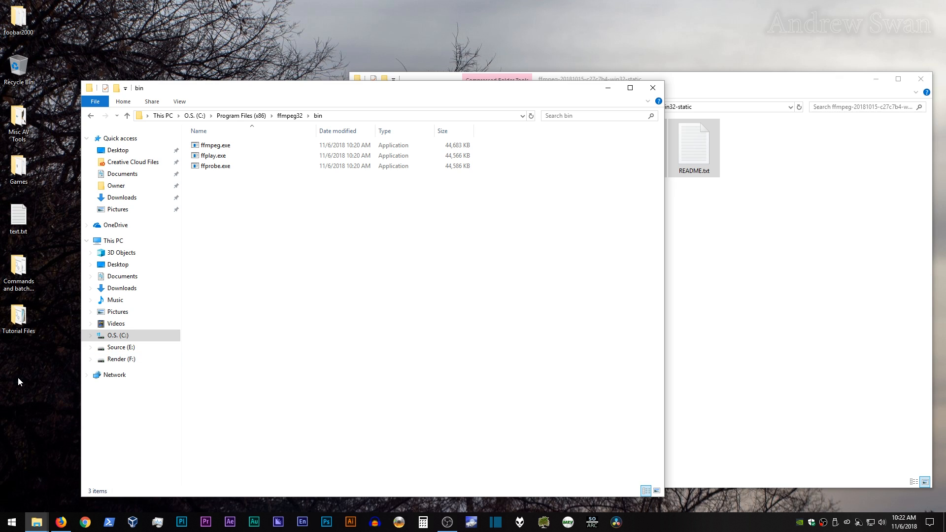
Create a new text document on the desktop and name it ffmpeg32.bat, accepting the changed file extension
right_click(16, 351)
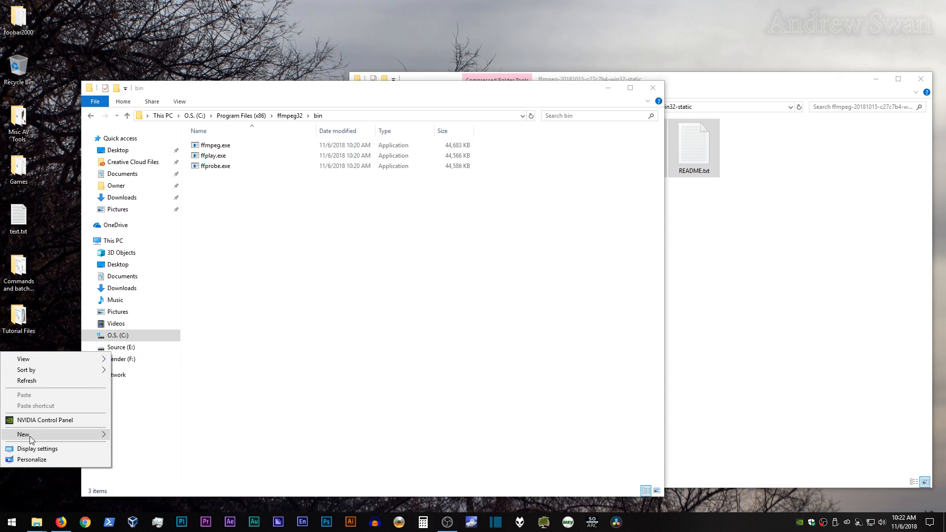
mouse_move(31, 436)
click(132, 425)
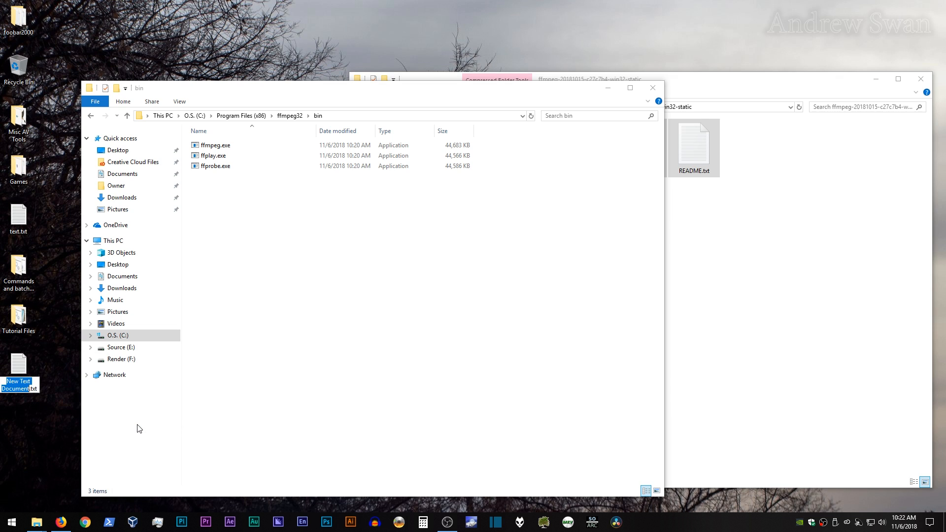
text(ffmpeg)
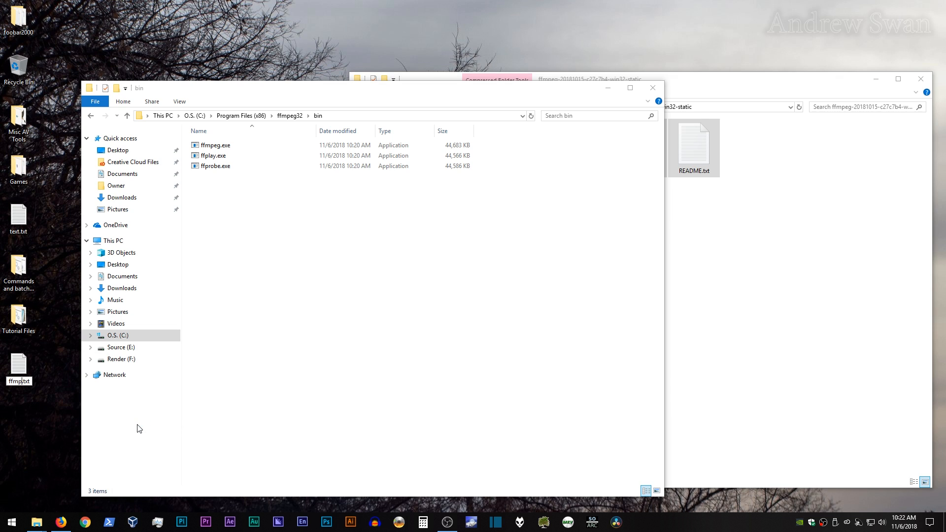
text(32)
key(Delete)
key(Delete)
text(ba)
key(Return)
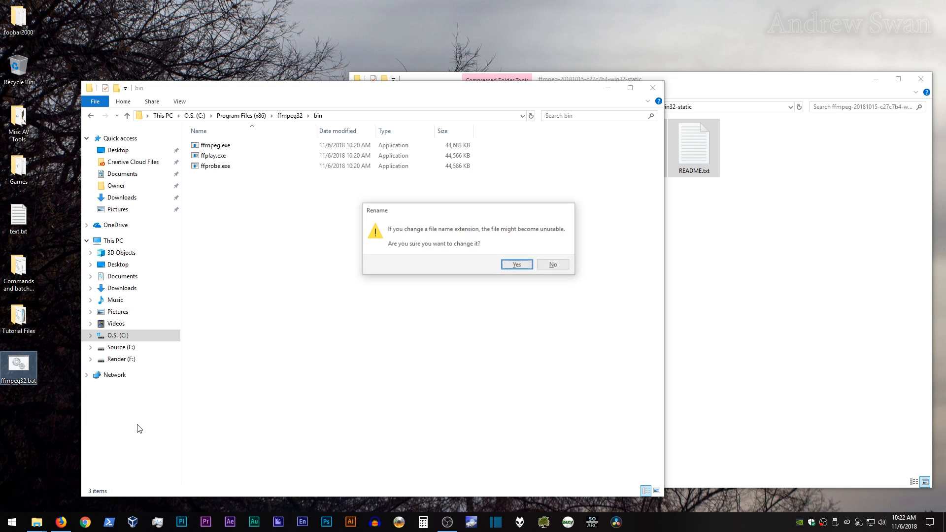
key(Return)
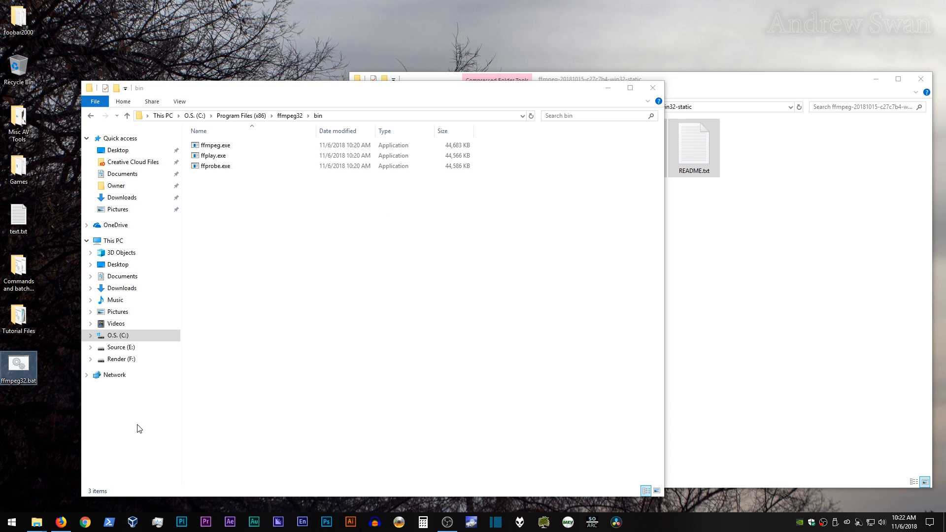
right_click(27, 366)
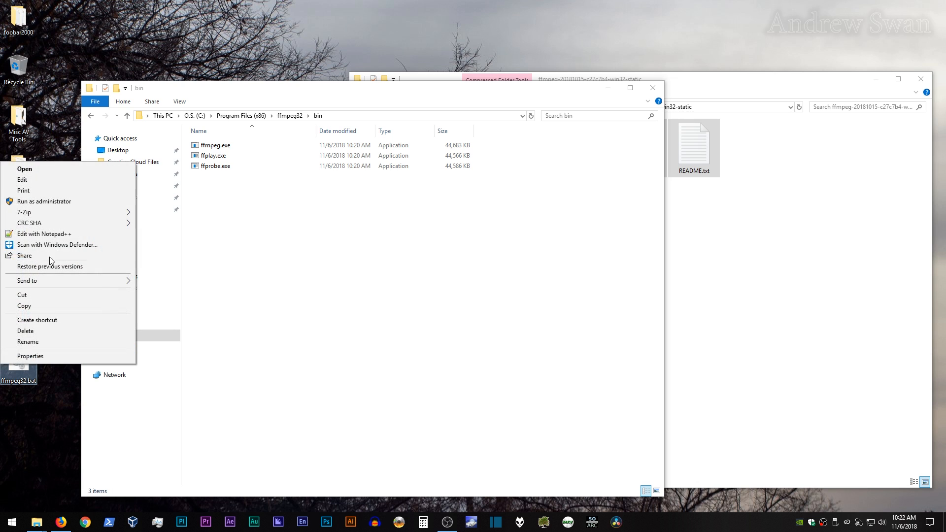
click(37, 179)
drag(70, 143, 394, 158)
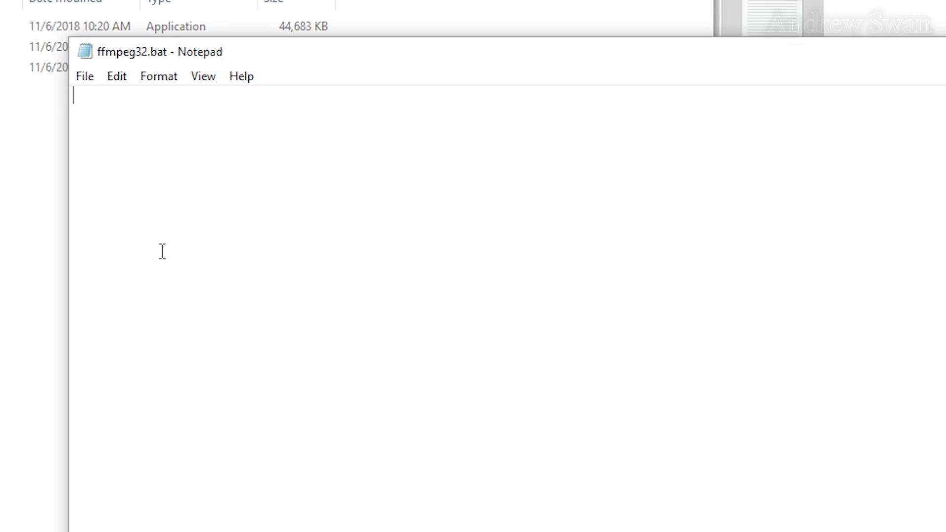
text(@)
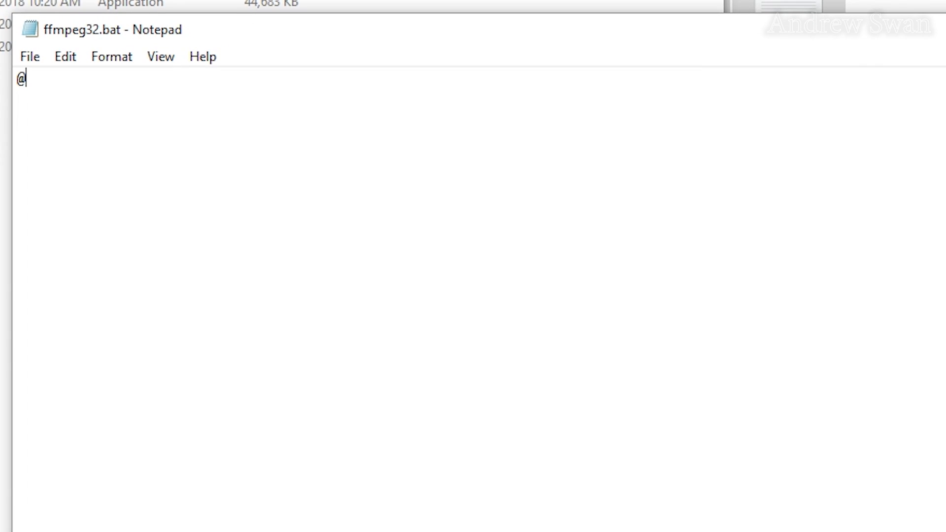
text(ECHO OFF)
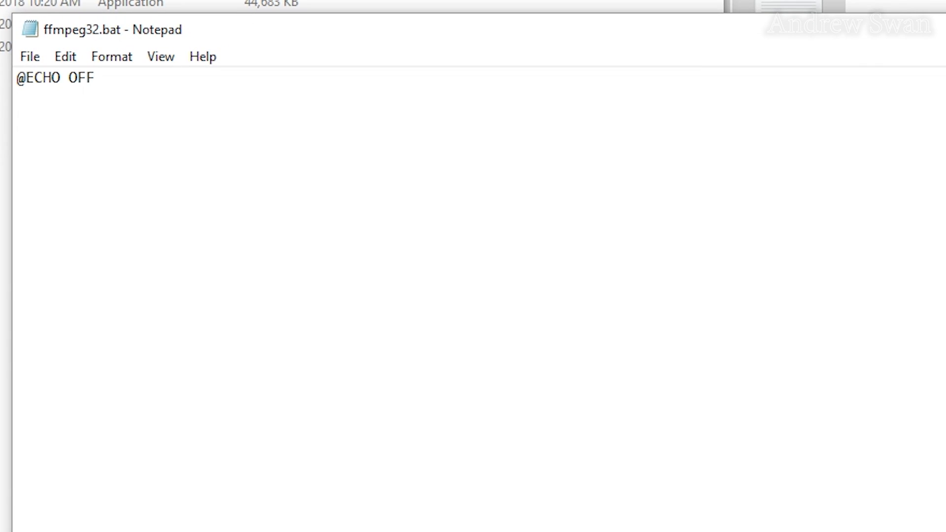
key(Return)
Start the second line with a quotation mark followed by the bin folder's copied path, C:\Program Files (x86)\ffmpeg32\bin
text(")
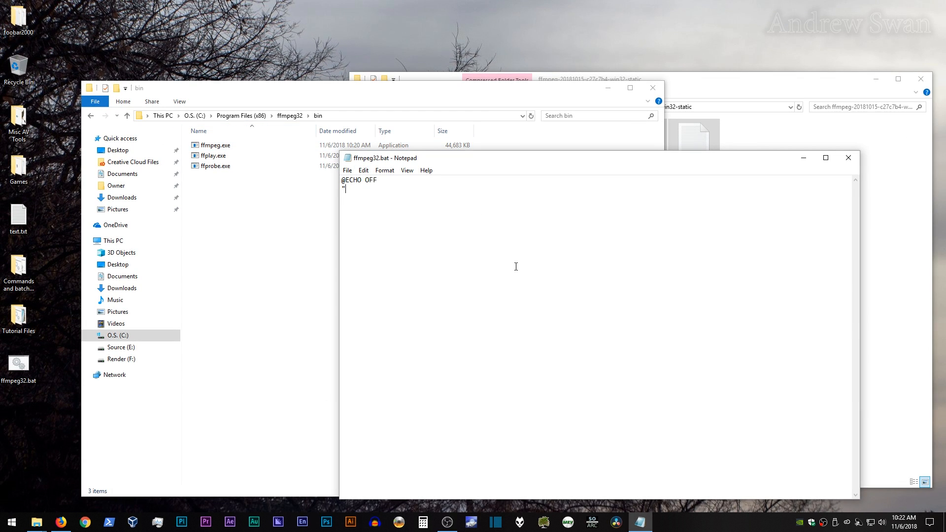
click(298, 101)
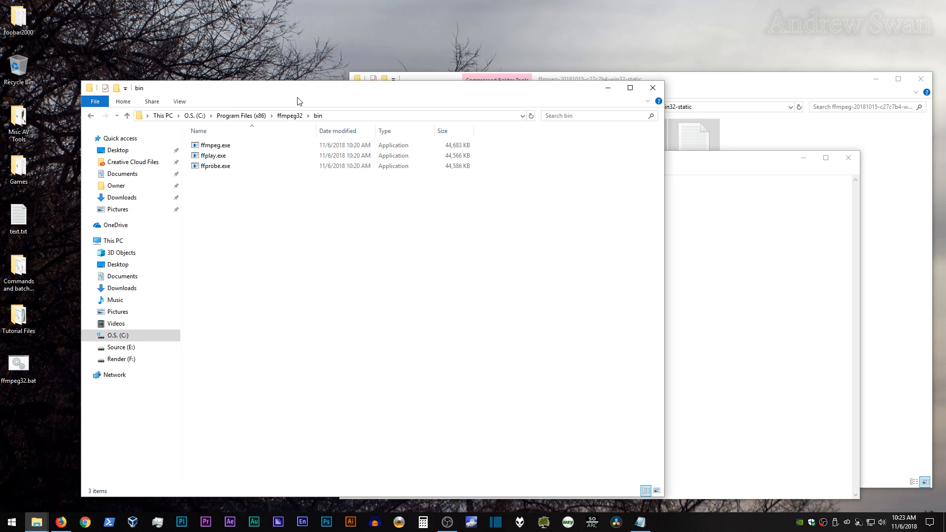
click(345, 116)
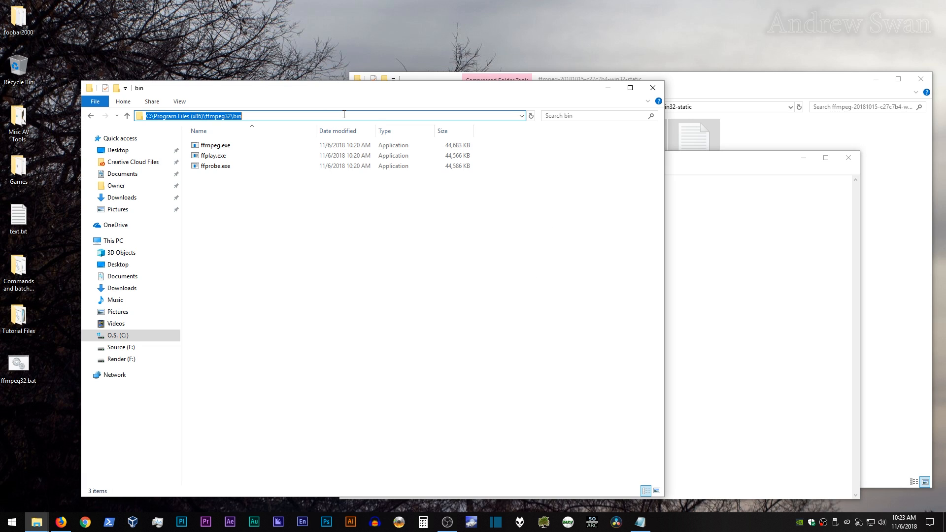
right_click(204, 115)
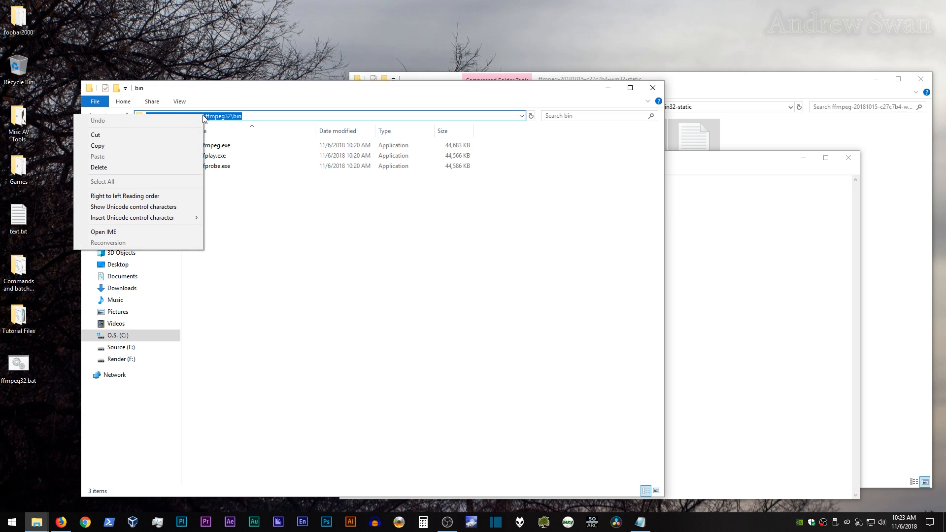
click(150, 145)
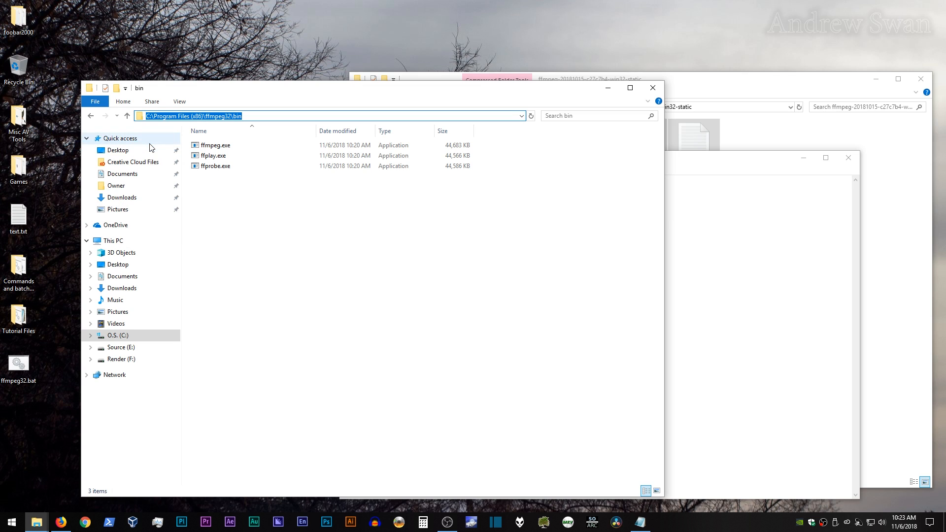
click(761, 267)
text(")
key(ctrl+v)
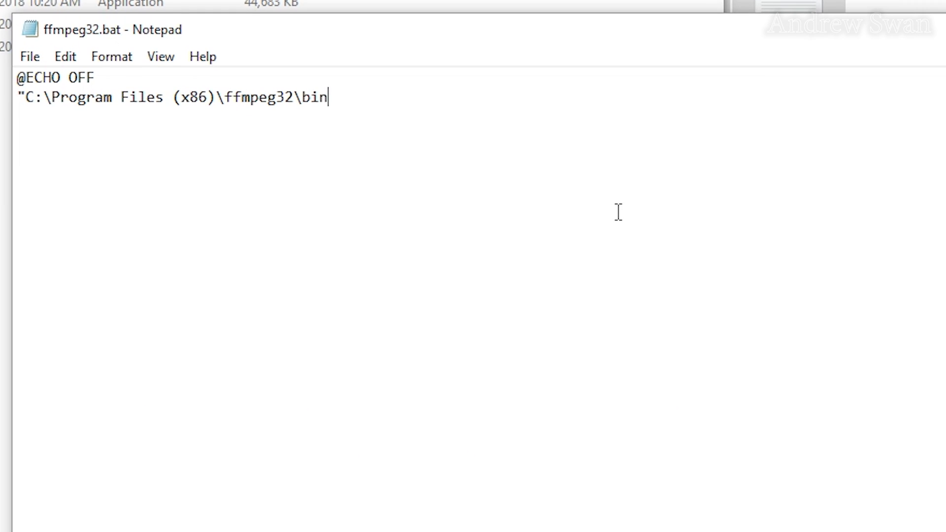
Complete the second line with \ffmpeg.exe" %* after the bin path, then save and close the batch file
text(\ffmpeg.)
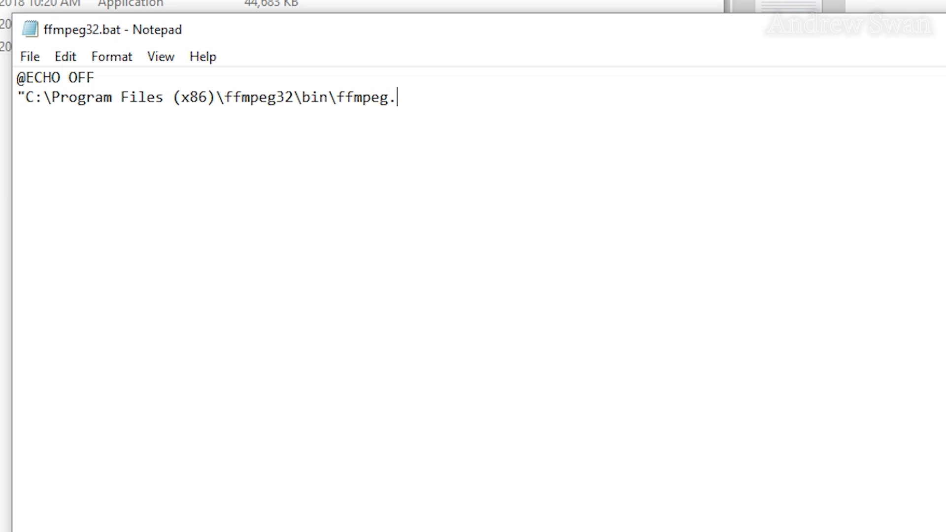
text(exe" %*)
click(30, 56)
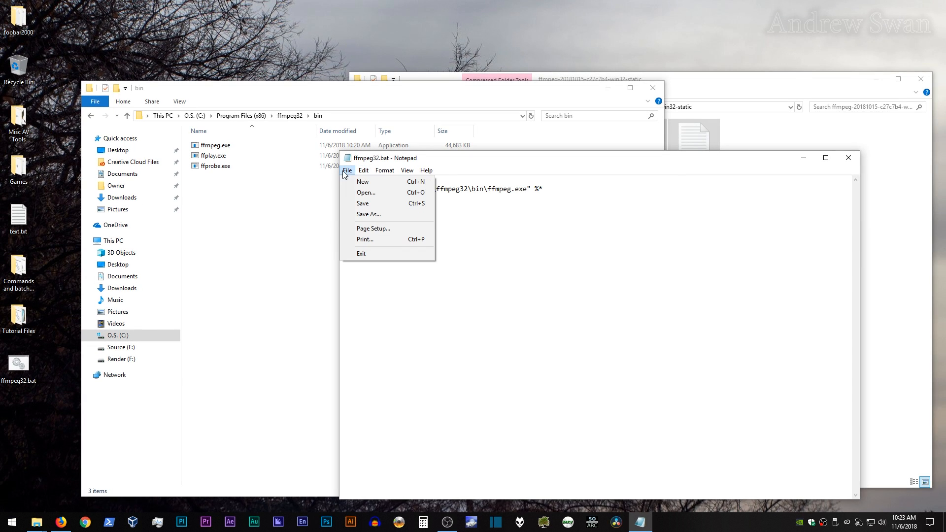
click(365, 203)
click(850, 158)
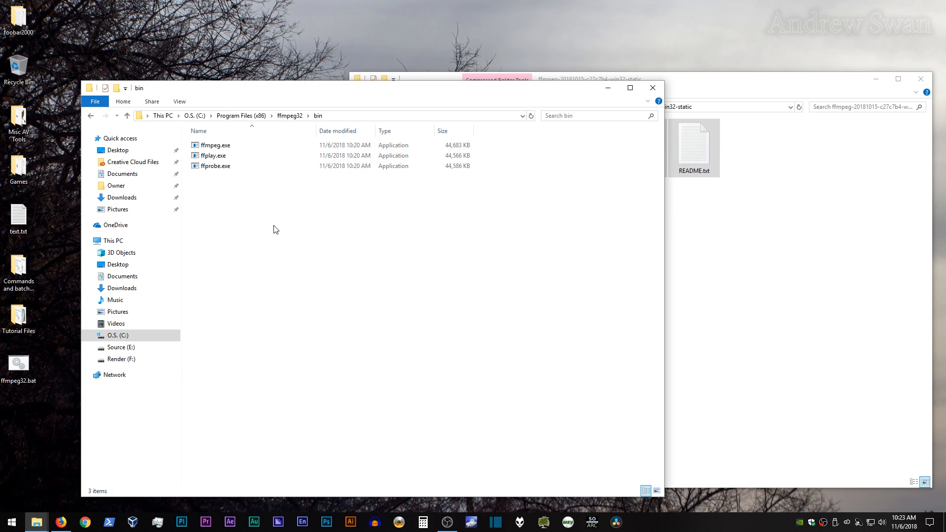
Move ffmpeg32.bat from the desktop into the main ffmpeg32 folder with administrator permission
key(alt+Up)
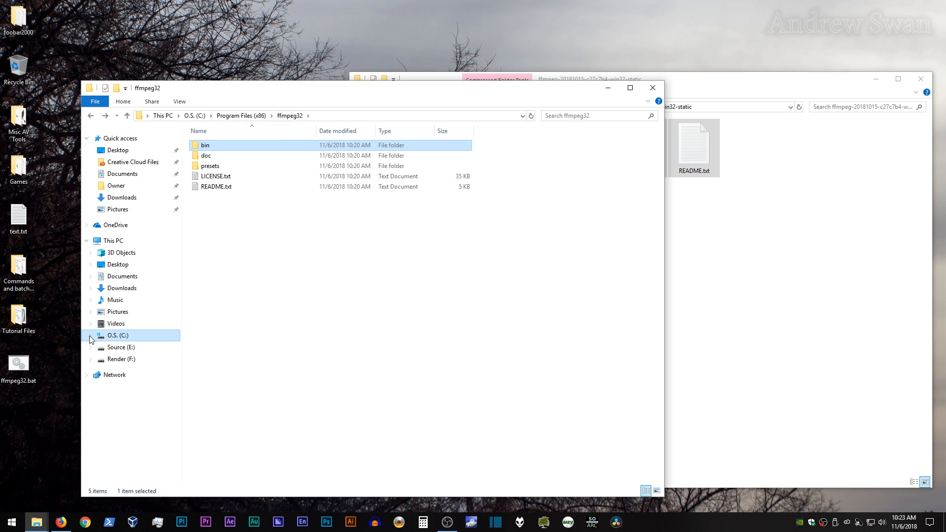
click(15, 378)
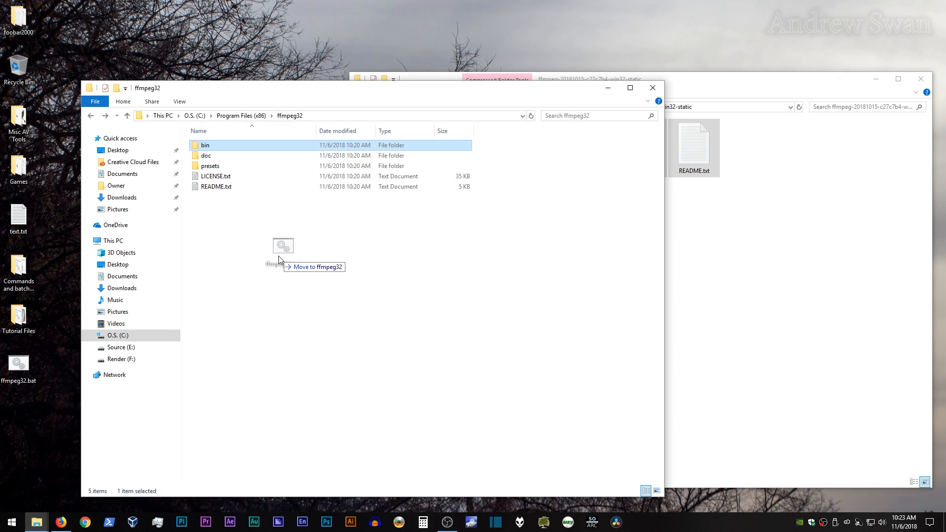
drag(279, 256, 279, 255)
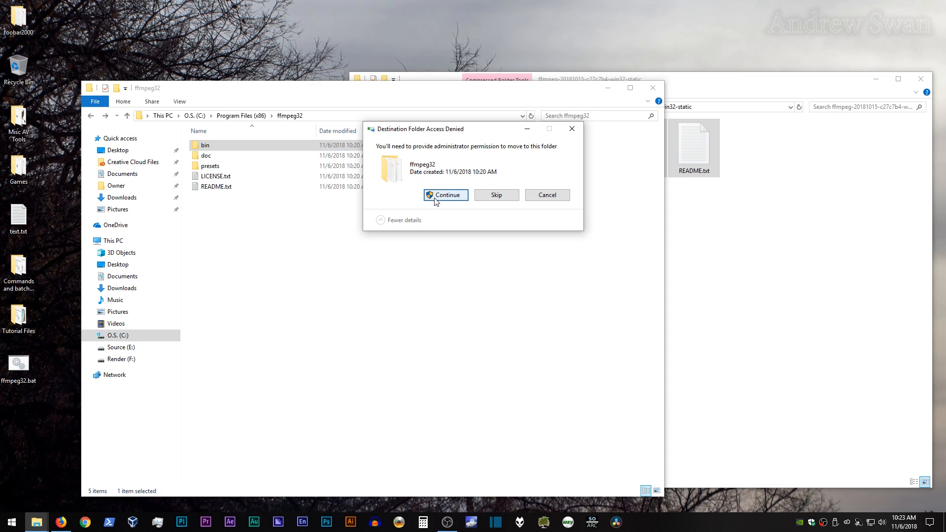
click(436, 197)
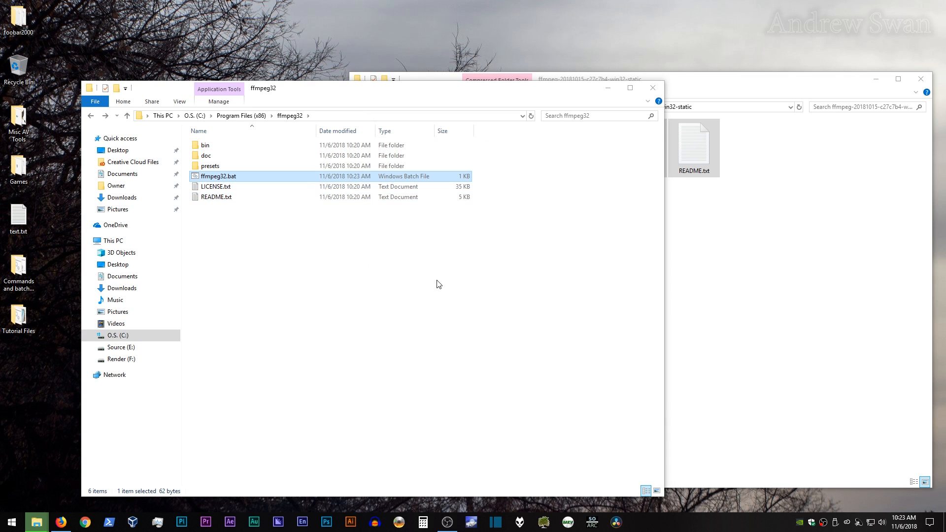
click(300, 268)
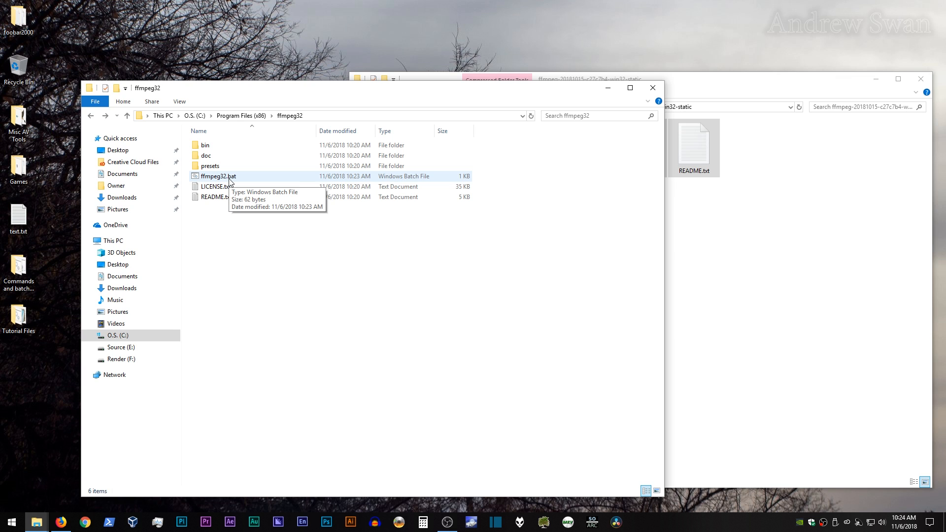
Create a folder named ffmpeg64 in Program Files on drive C and open it
key(alt+Left)
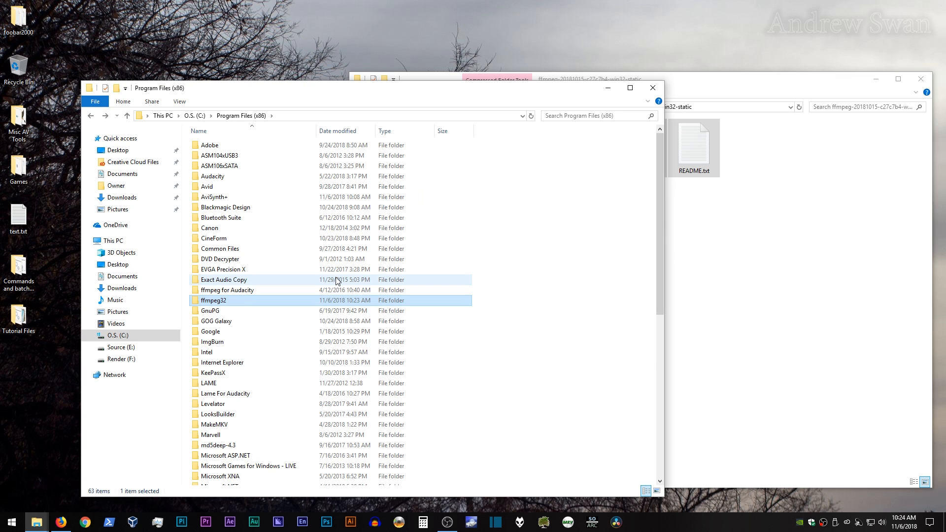
key(alt+Left)
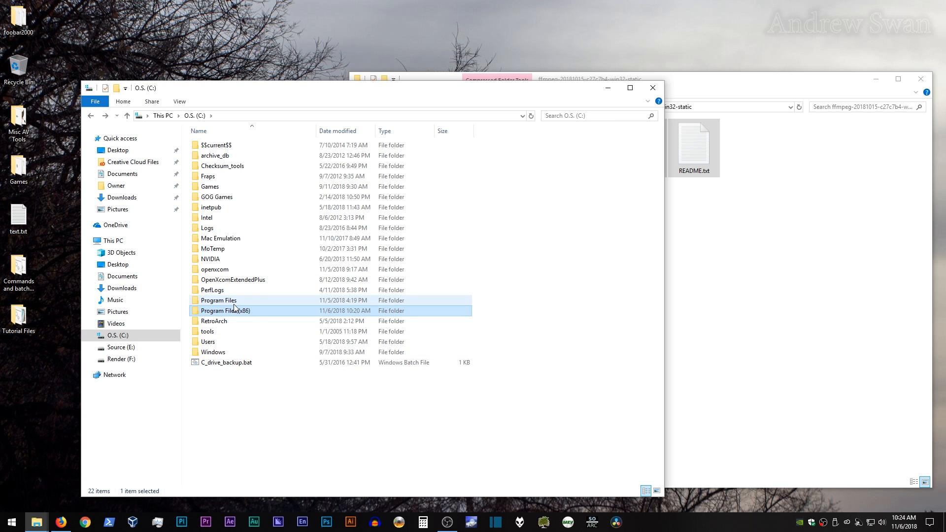
double_click(234, 302)
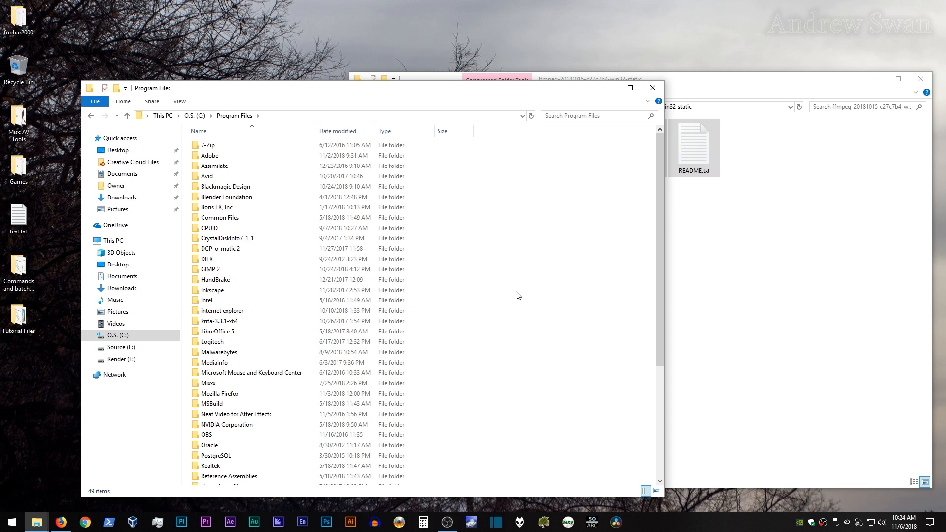
right_click(506, 280)
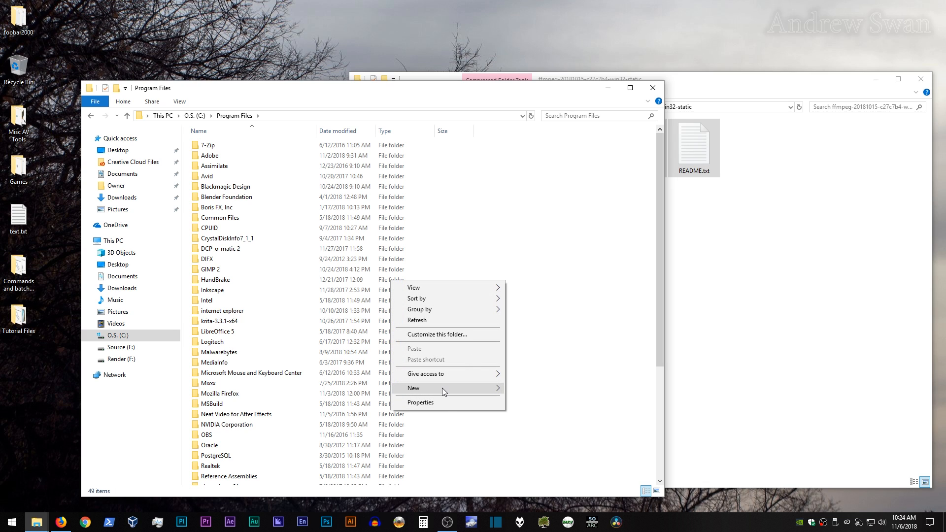
mouse_move(442, 388)
click(533, 389)
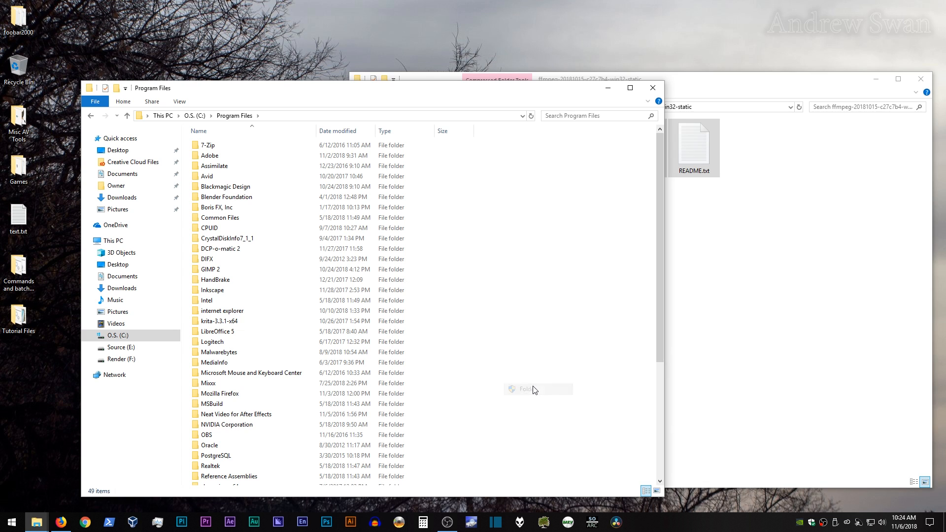
text(ffmpew)
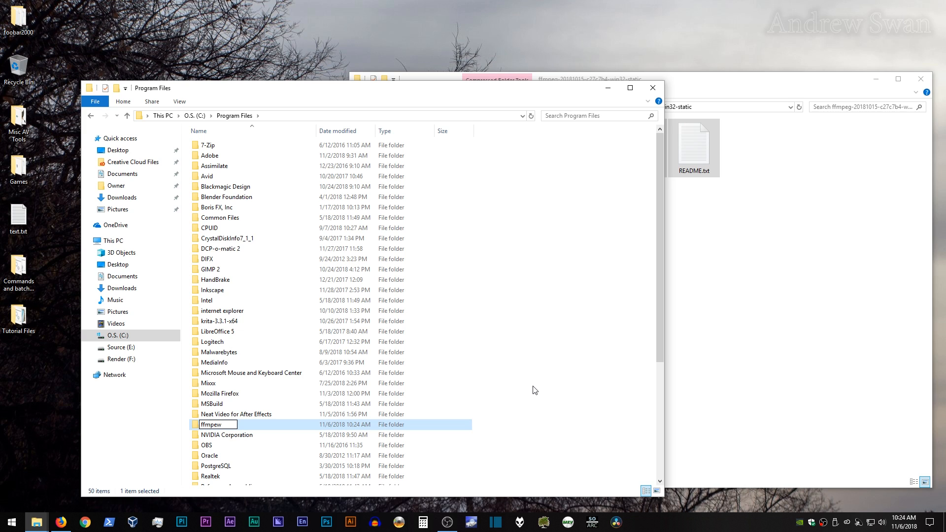
key(BackSpace)
text(g64)
key(Return)
key(Return)
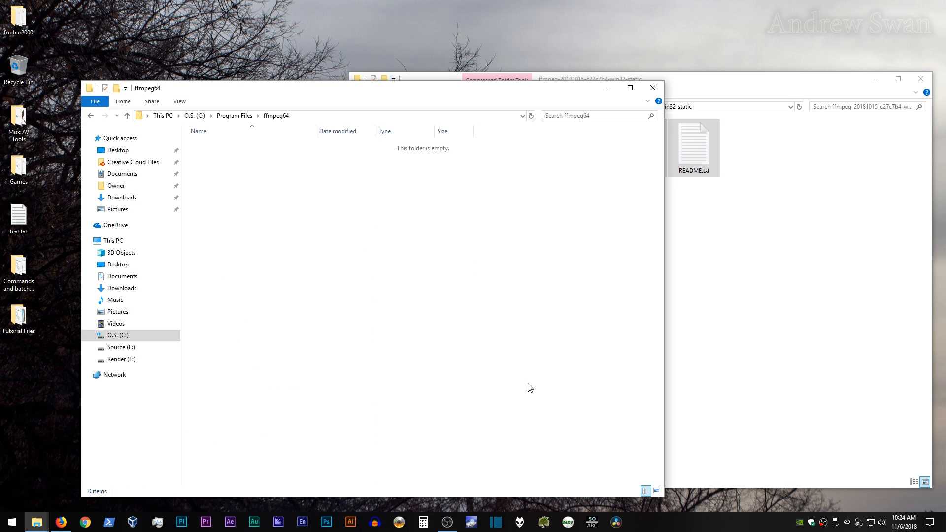
Copy everything inside ffmpeg-20181018-f72b990-win64-static.zip into the ffmpeg64 folder with administrator permission, and open its copied bin folder
click(766, 283)
key(BackSpace)
key(BackSpace)
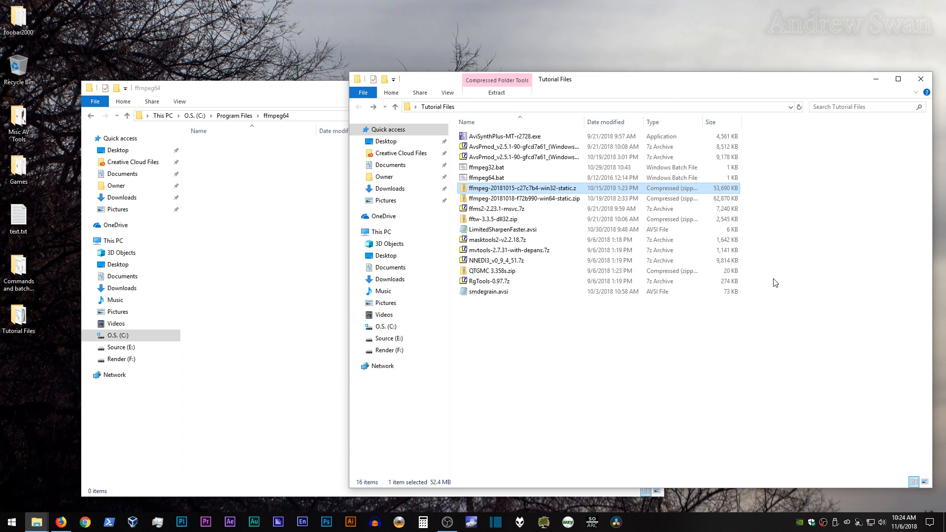
double_click(521, 199)
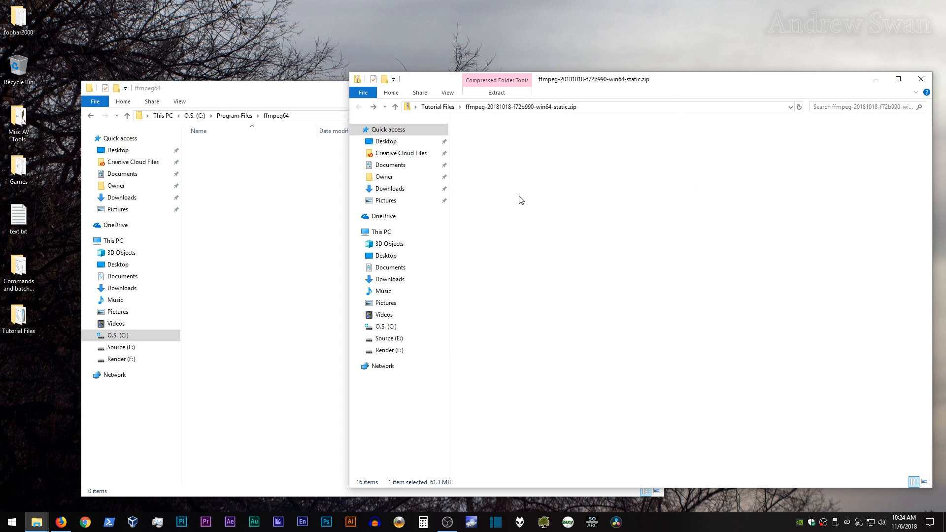
double_click(482, 141)
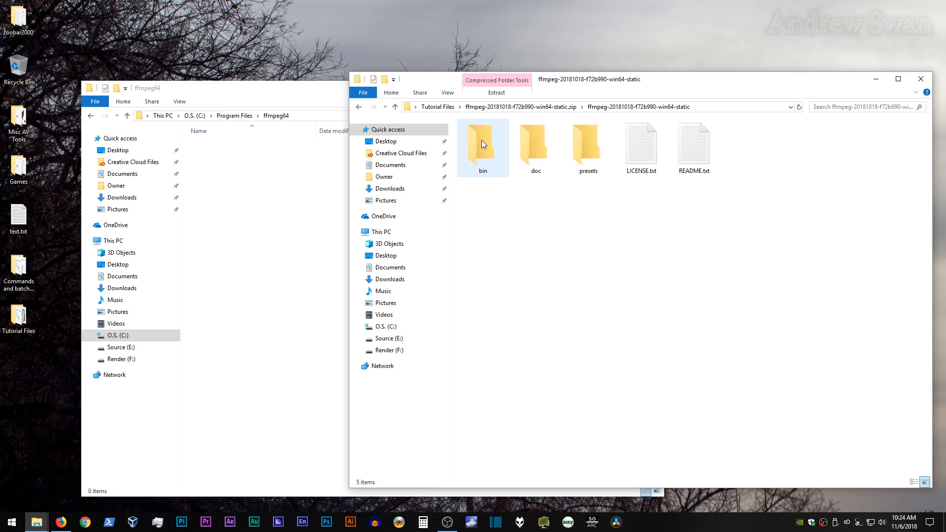
drag(778, 196, 432, 126)
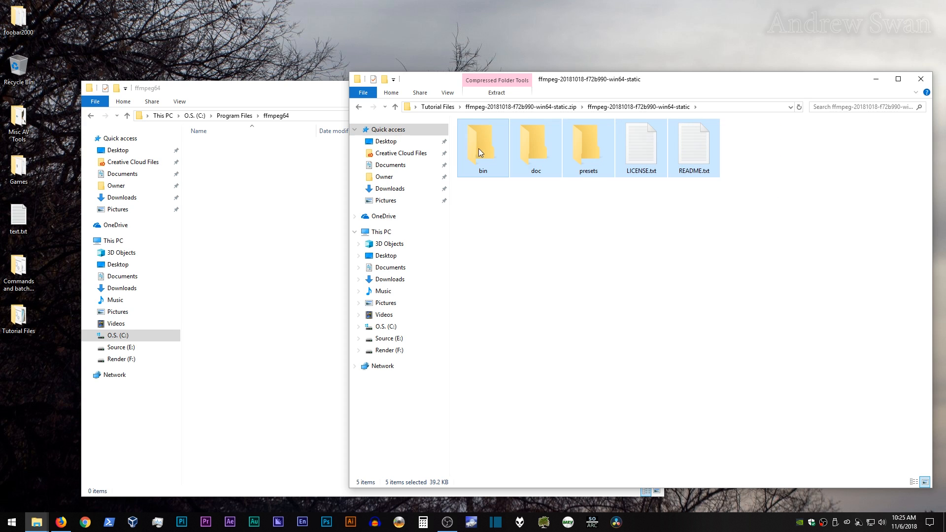
drag(478, 149, 270, 191)
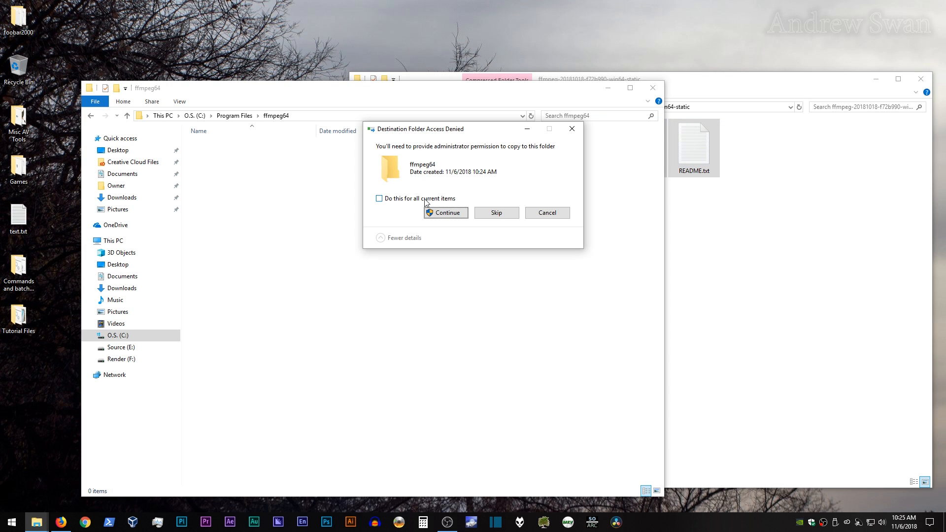
click(446, 212)
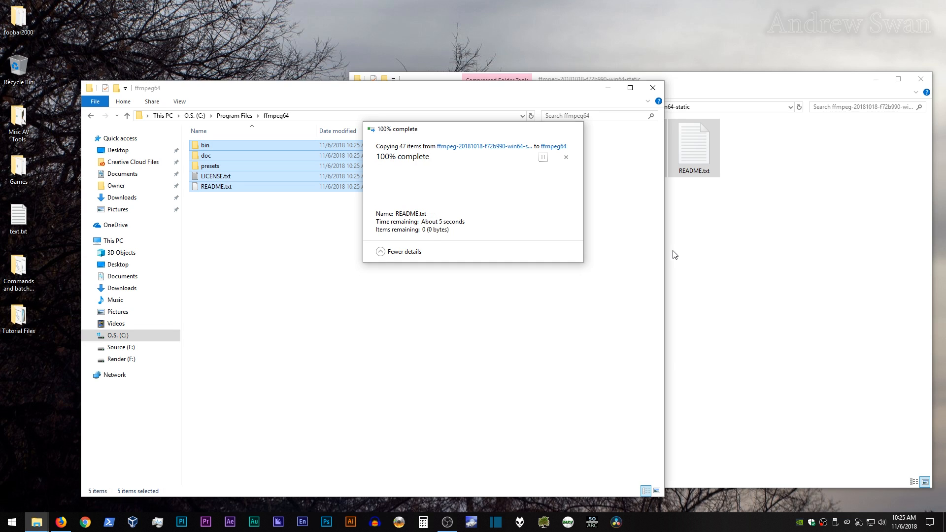
click(407, 258)
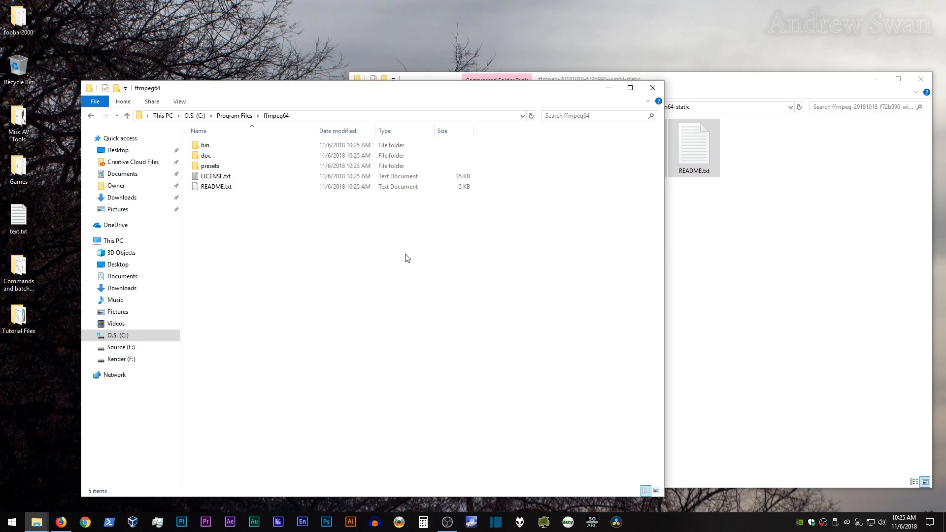
double_click(204, 147)
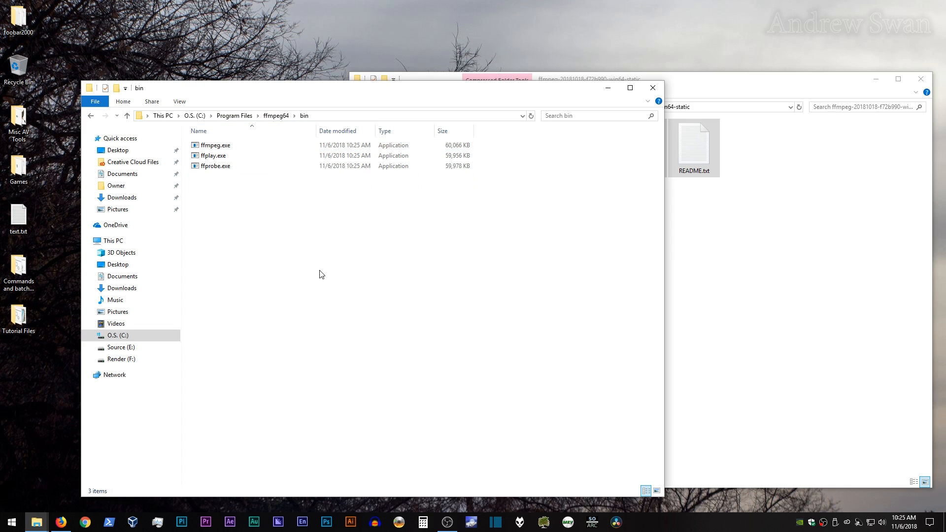
Create a new text document on the desktop and name it ffmpeg64.bat, accepting the extension change
right_click(25, 397)
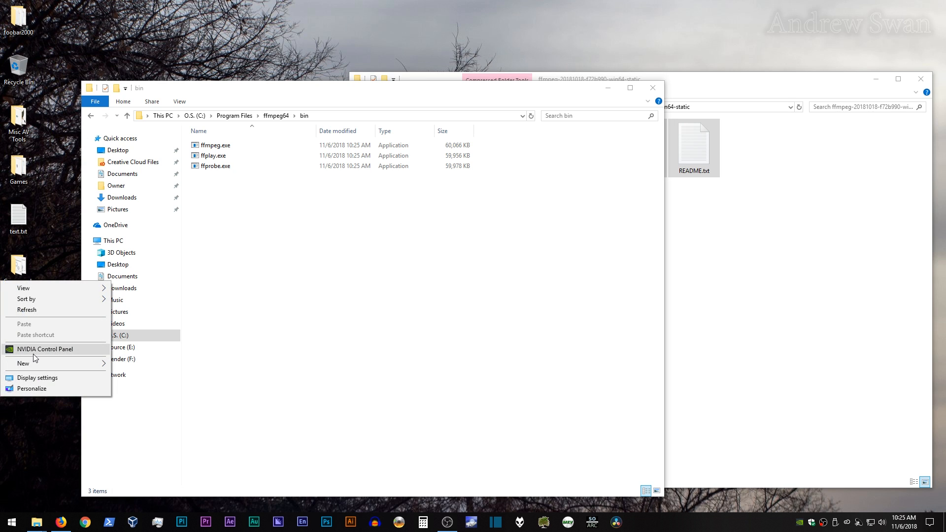
mouse_move(33, 362)
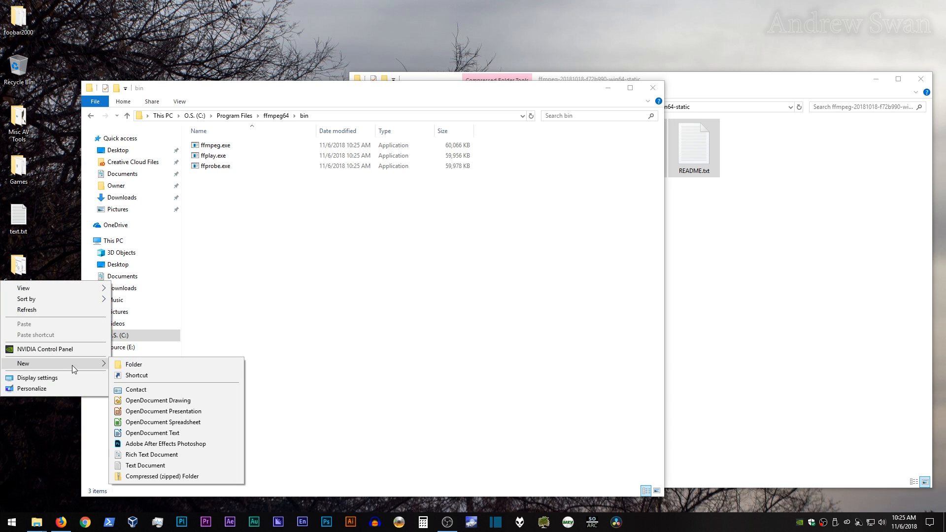
click(136, 466)
text(ffmpeg)
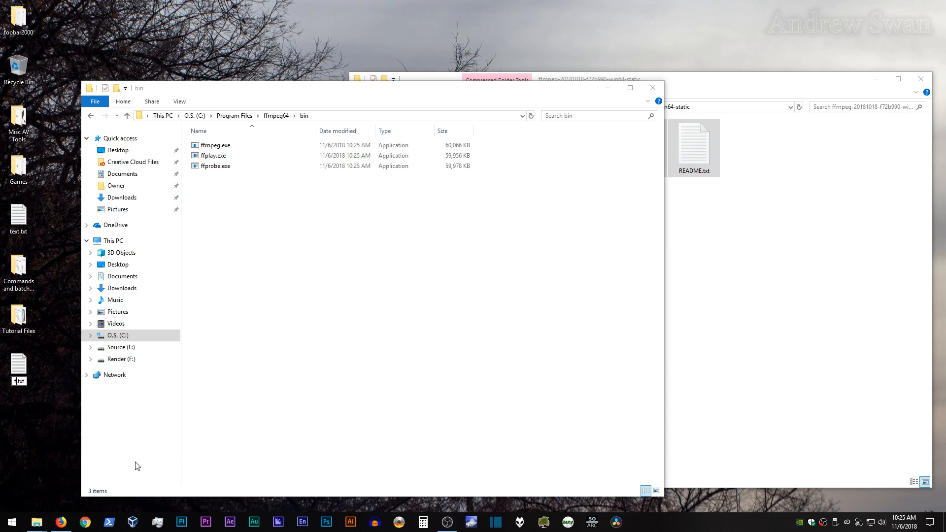
text(64)
key(Delete)
key(Delete)
key(Delete)
text(bat)
key(Return)
key(Return)
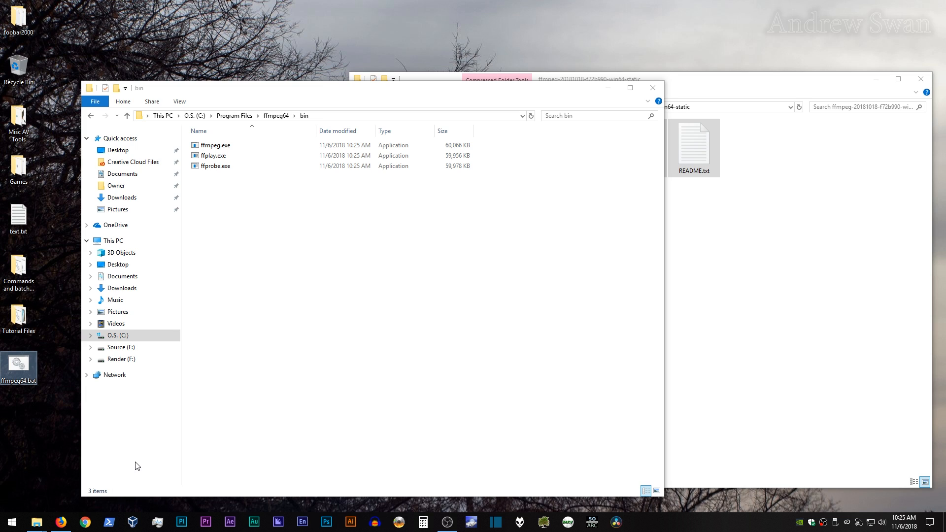
right_click(28, 365)
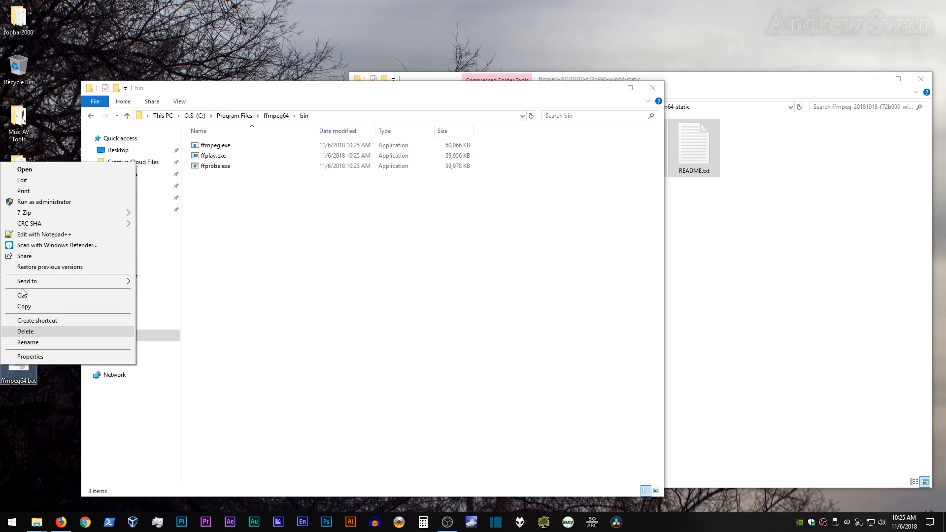
click(19, 181)
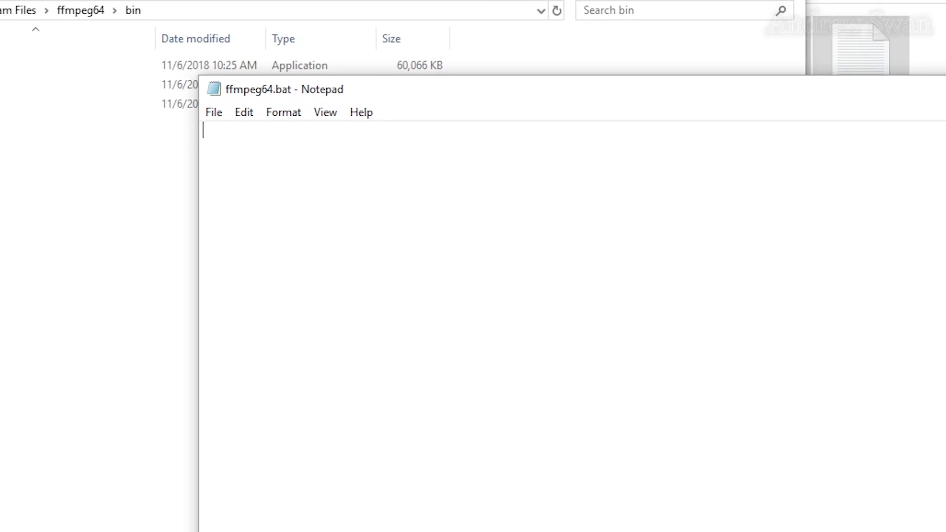
text(@)
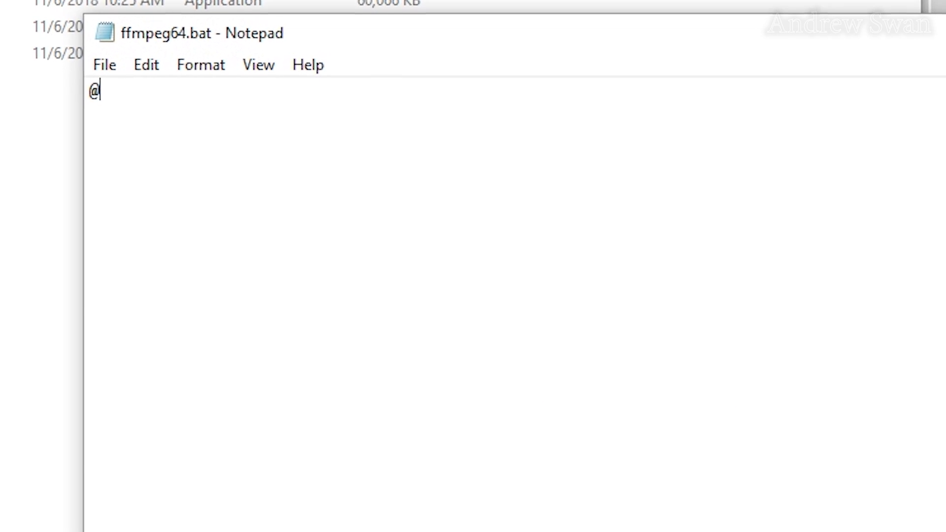
text(ECHO OFF)
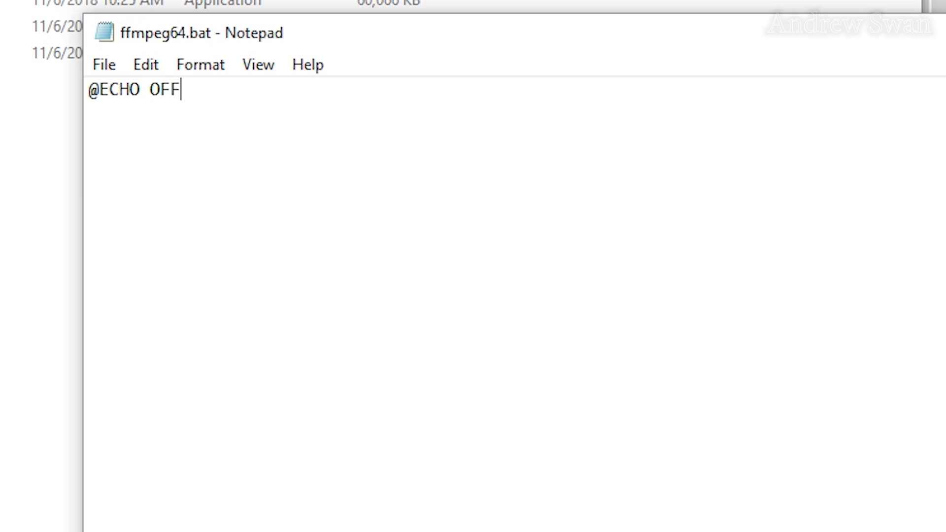
key(Return)
Start the second line with a quotation mark followed by the bin folder's copied path, C:\Program Files\ffmpeg64\bin
text(")
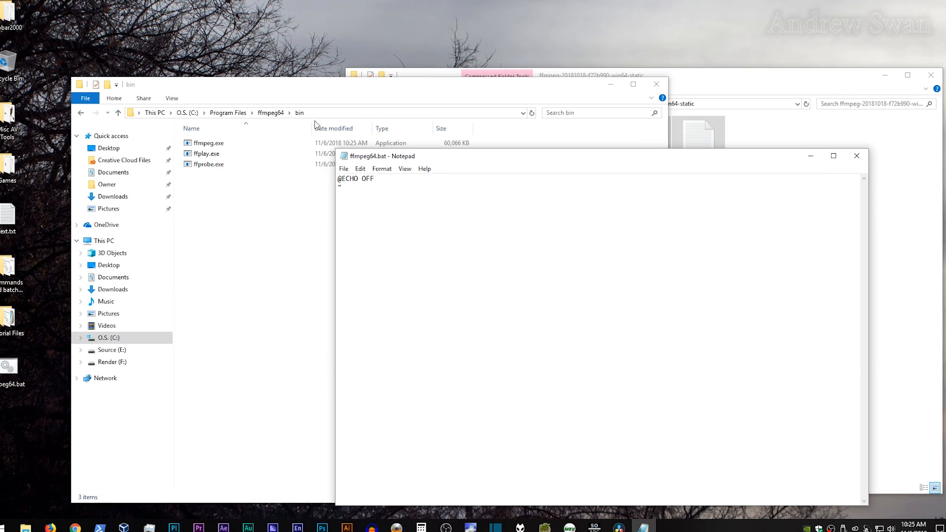
click(331, 116)
click(332, 117)
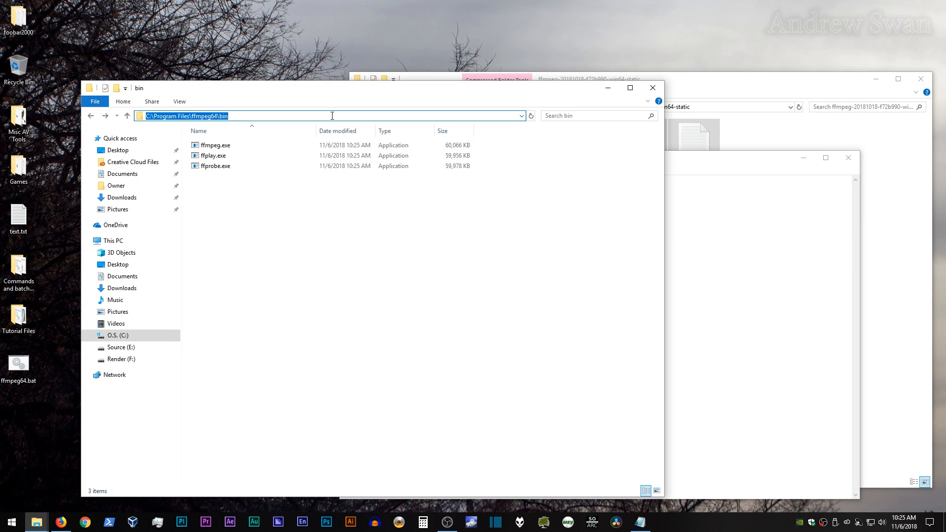
right_click(197, 118)
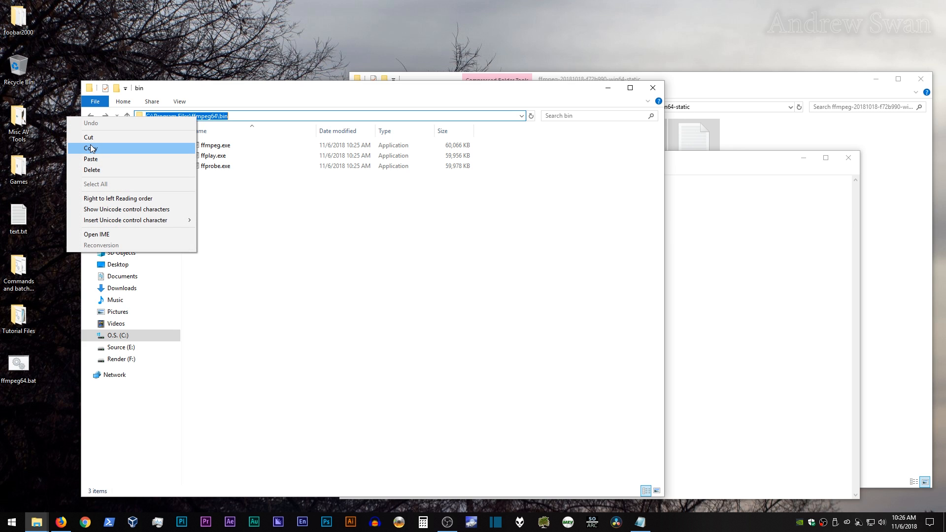
click(91, 149)
click(767, 277)
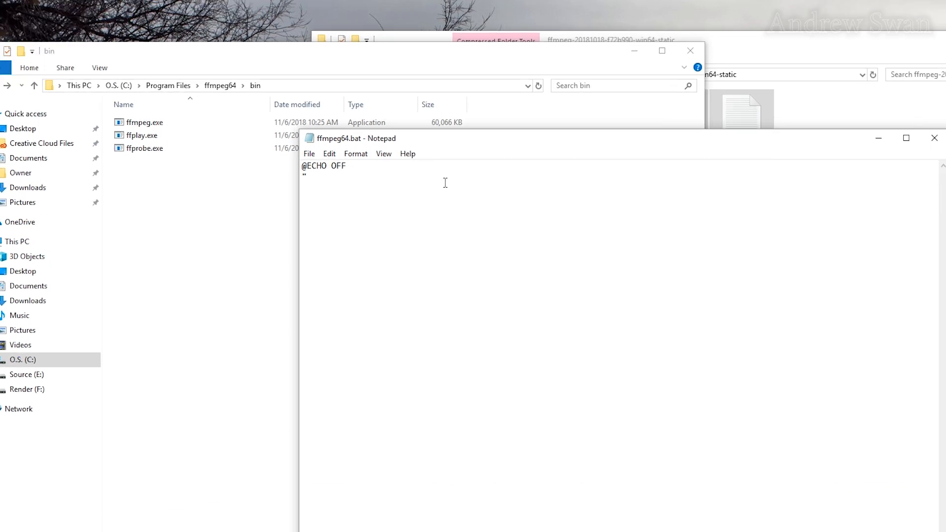
text(")
key(ctrl+v)
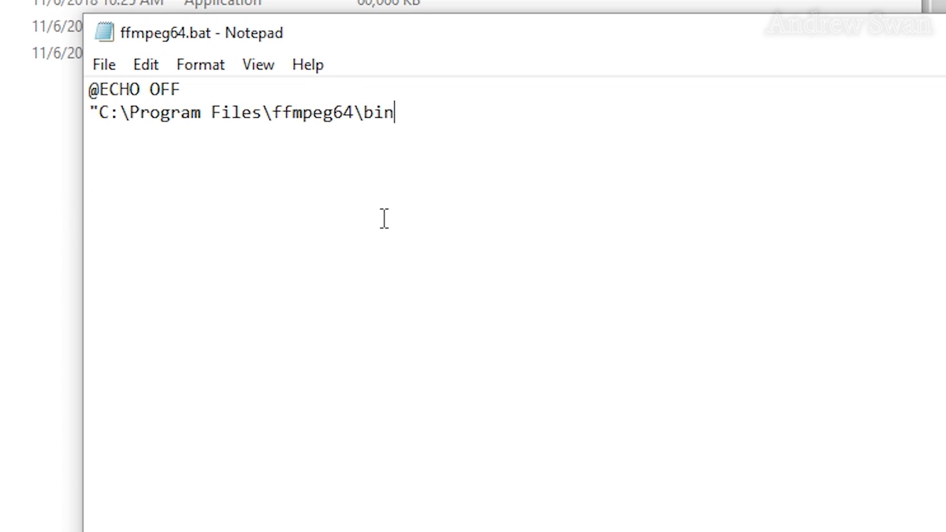
Finish the path line with \ffmpeg.exe" %* and save and close ffmpeg64.bat
text(\)
text(ffmp)
text(eg)
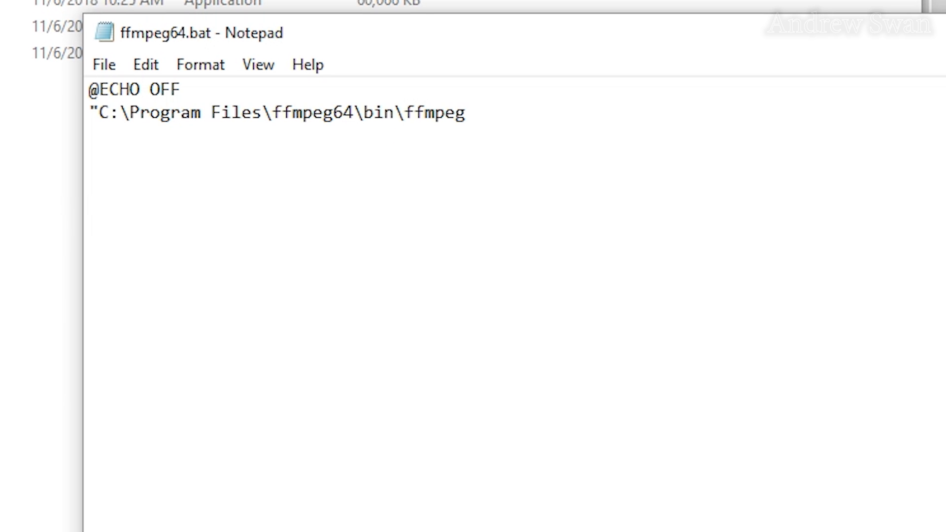
text(.exe" %*)
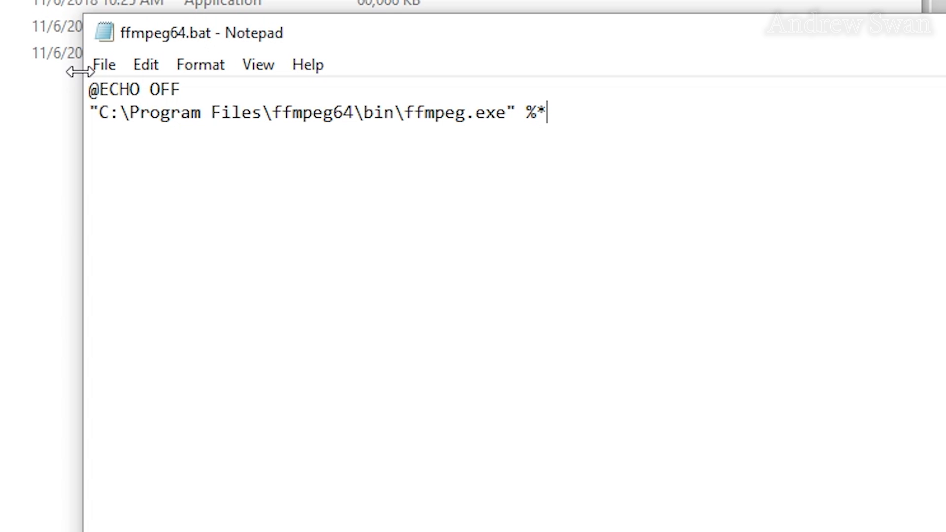
click(101, 65)
click(108, 151)
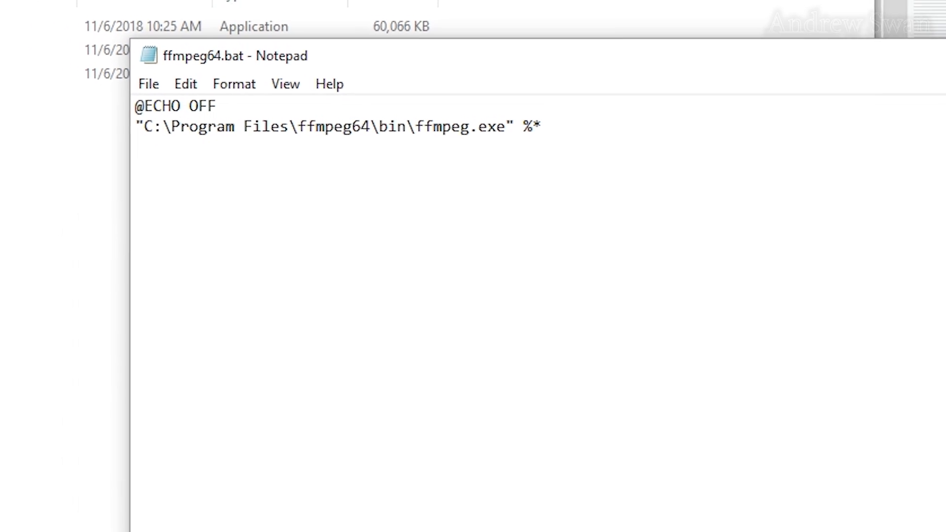
click(801, 166)
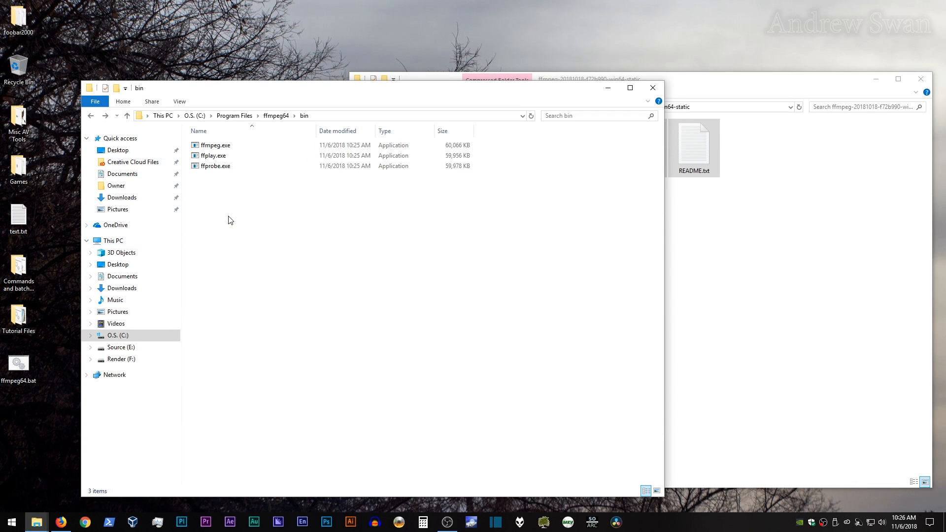
Move ffmpeg64.bat from the desktop into the main ffmpeg64 folder with administrator permission
key(alt+Left)
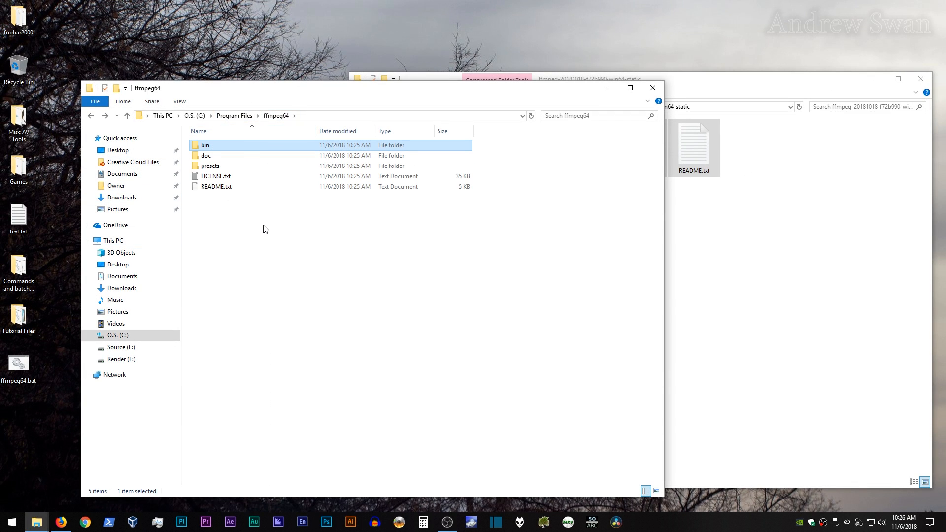
click(11, 370)
drag(10, 371, 303, 267)
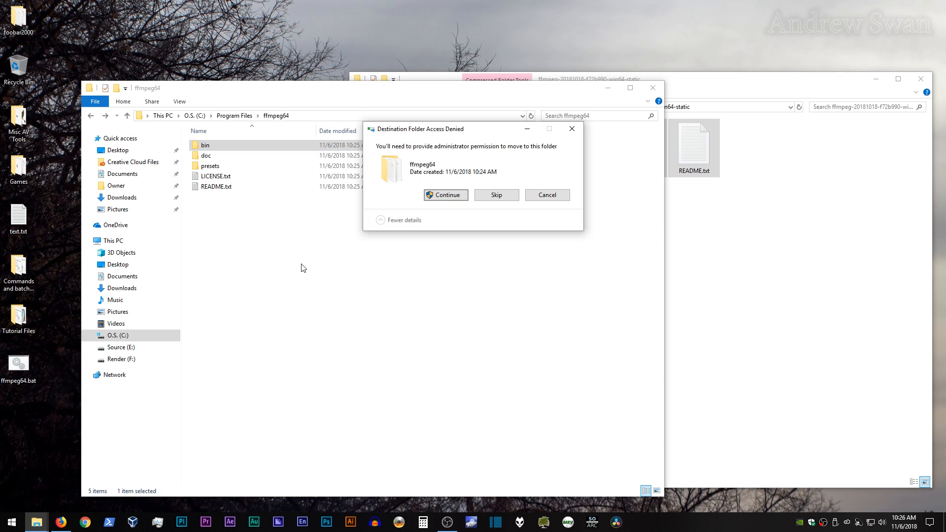
click(465, 193)
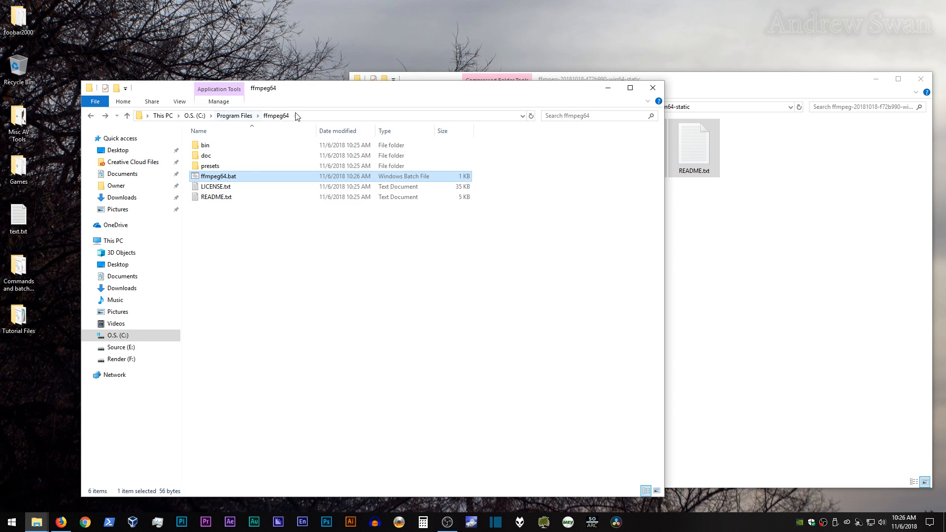
click(257, 259)
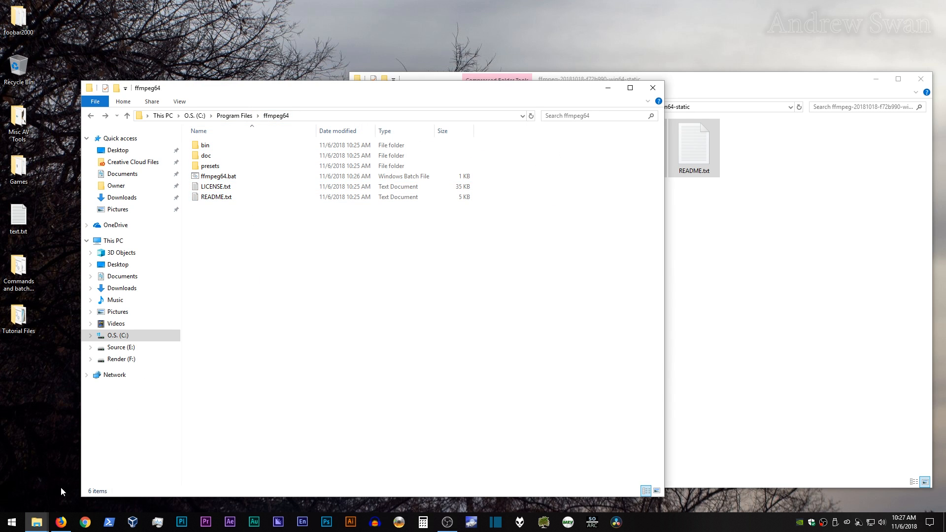
Open the advanced system properties by running control sysdm.cpl,,3, and select the system variable Path in the environment variables
click(10, 527)
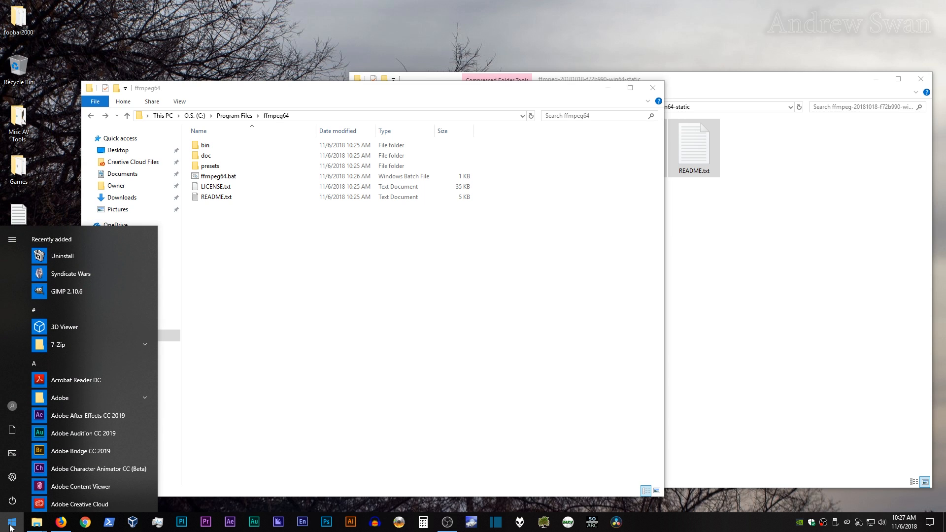
text(run)
key(Return)
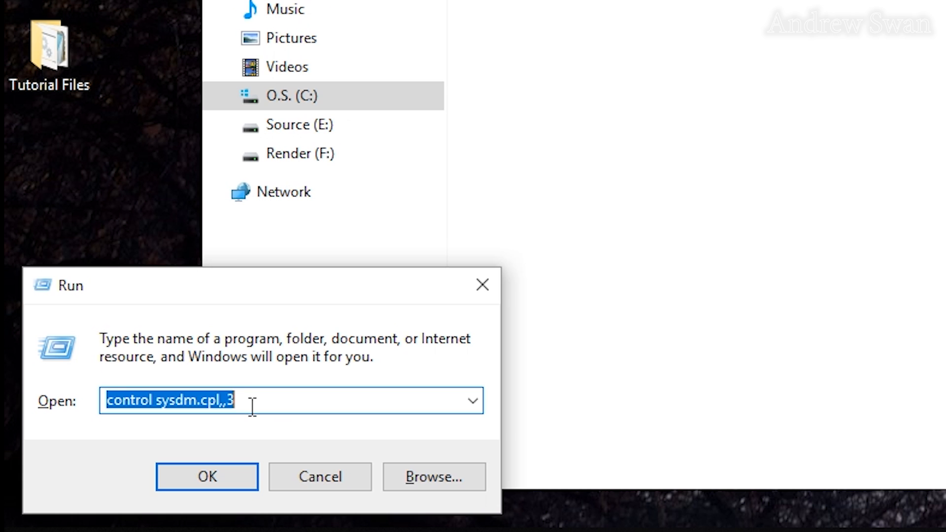
click(207, 476)
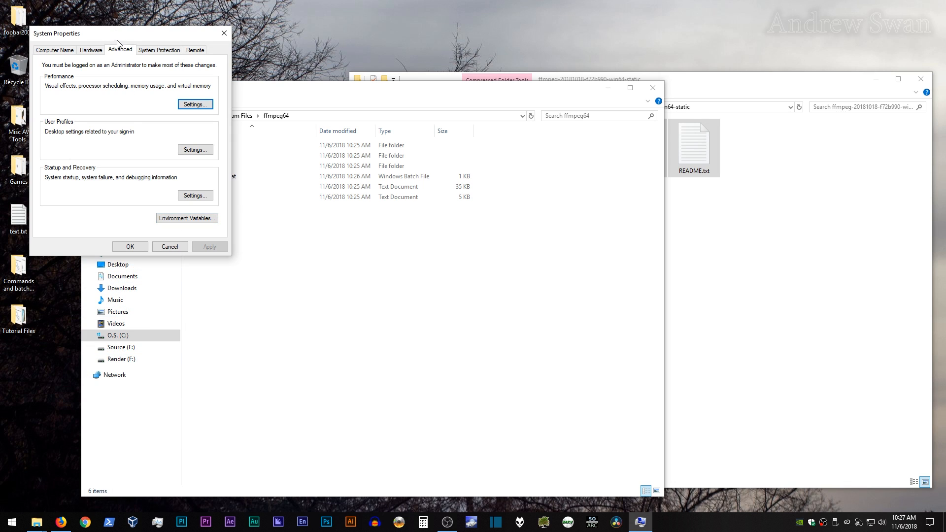
click(190, 220)
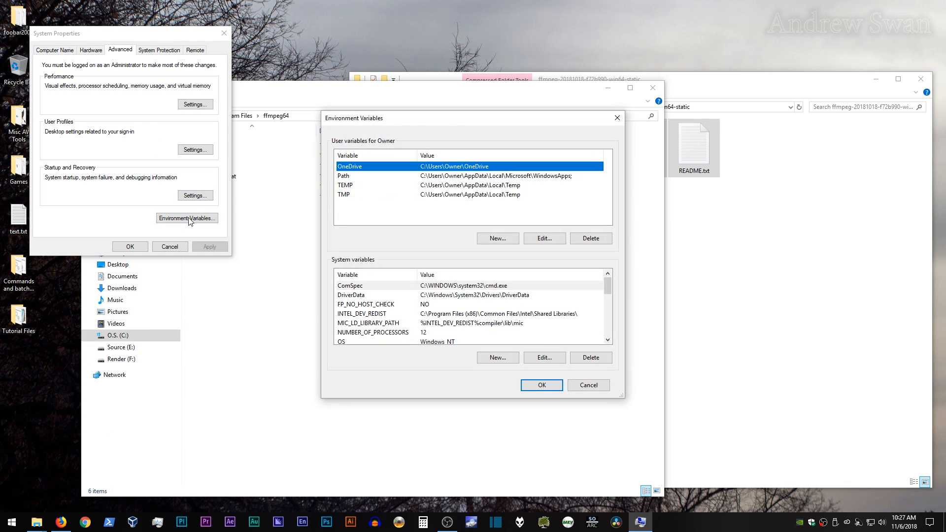
scroll(478, 306, down, 2)
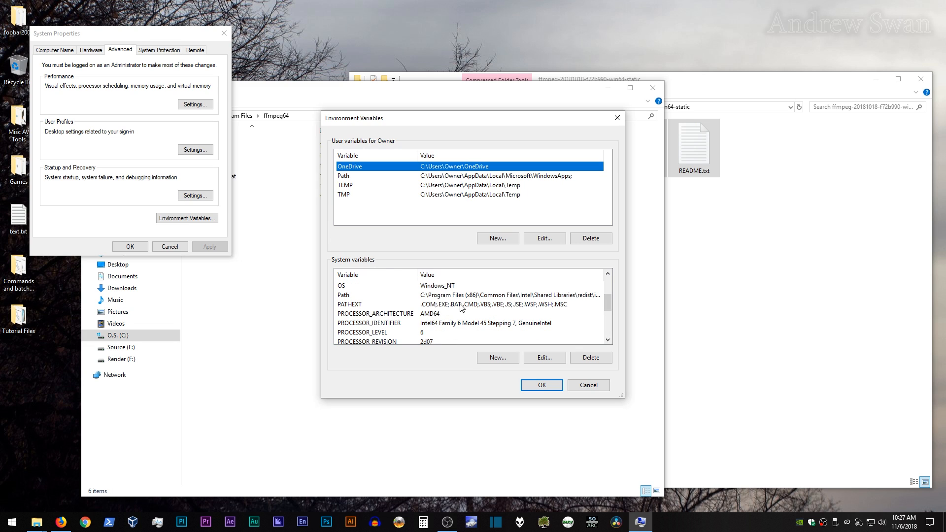
click(447, 295)
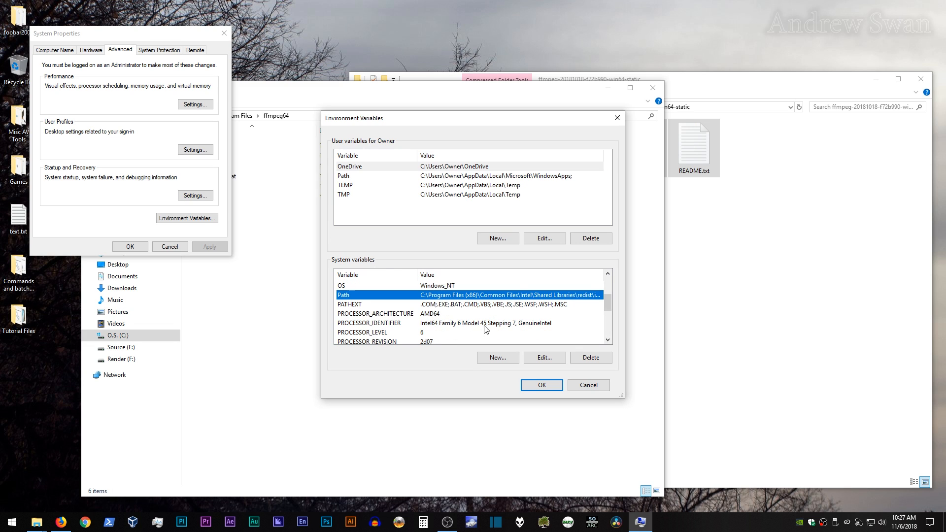
Open the system variable Path for editing and copy the path of the ffmpeg64 folder in Program Files
click(554, 358)
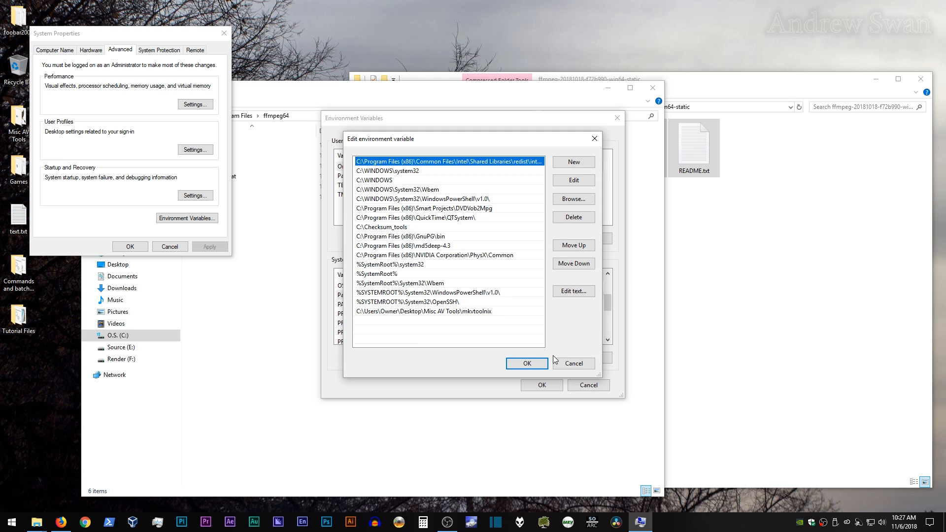
click(284, 95)
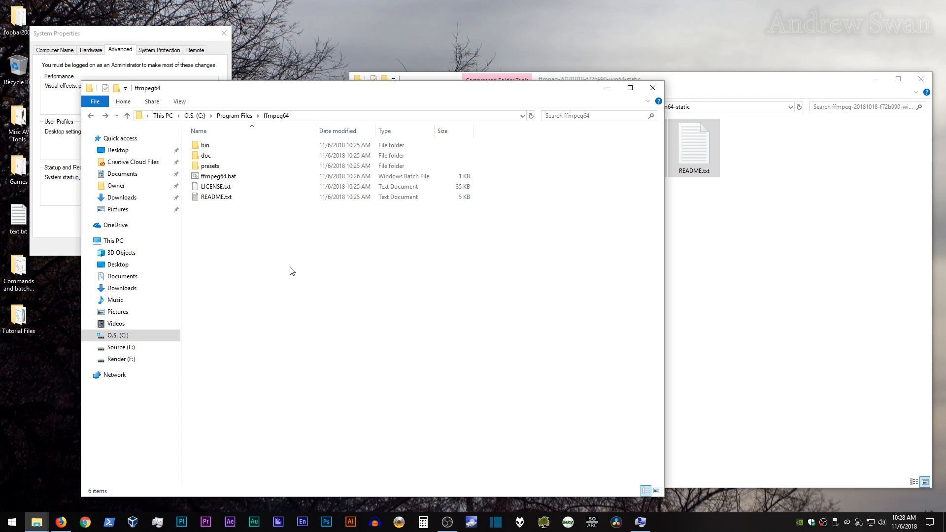
click(328, 117)
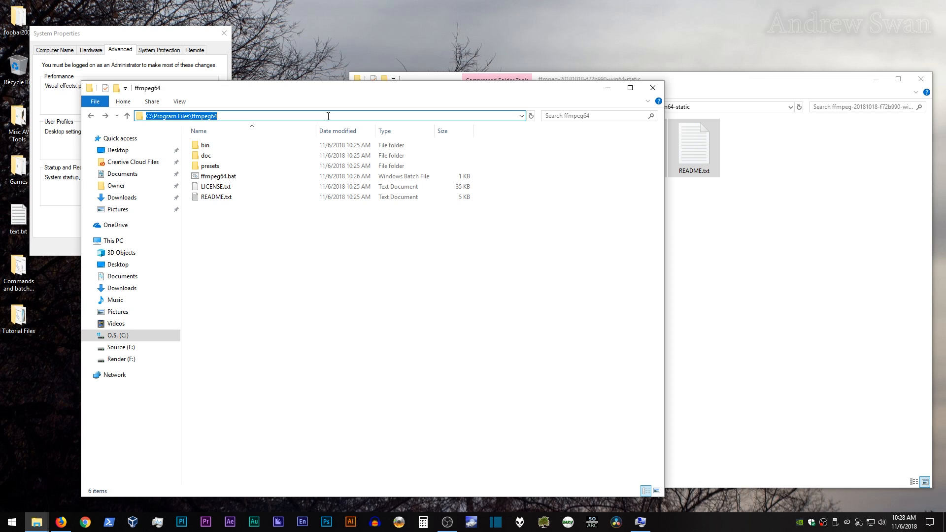
right_click(206, 118)
click(166, 152)
Add the copied folder path C:\Program Files\ffmpeg64 as a new entry of the system variable Path
click(641, 522)
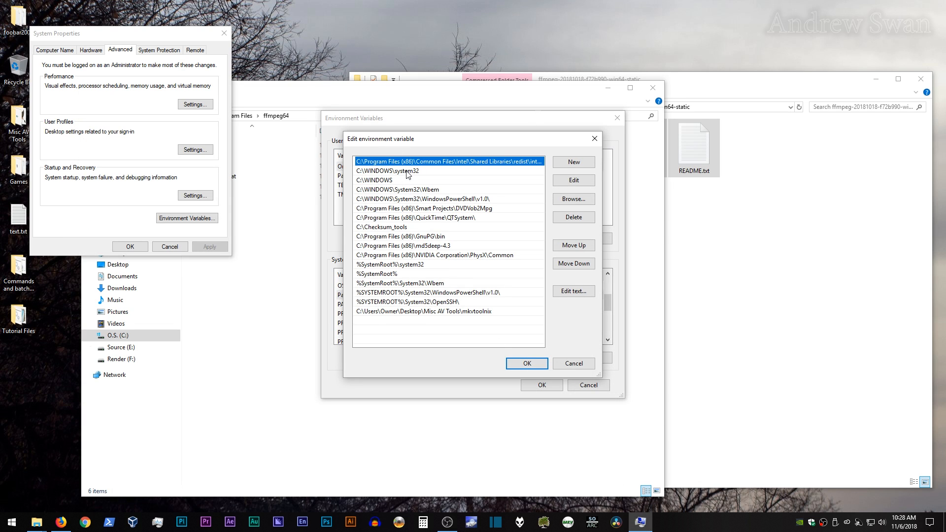
click(572, 163)
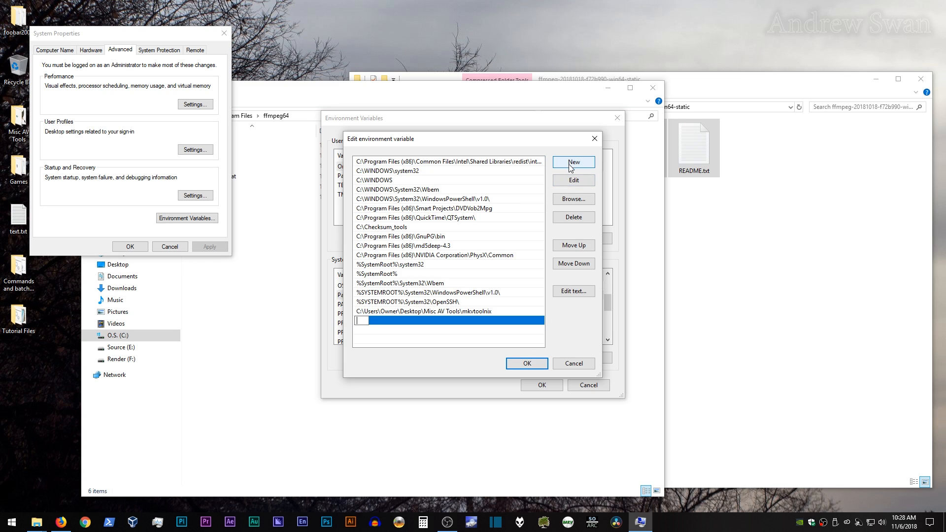
right_click(363, 323)
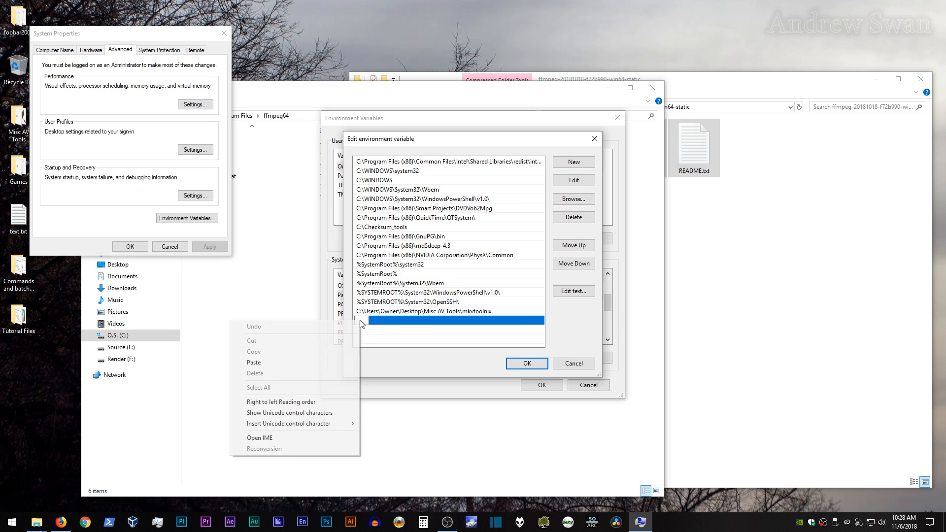
click(325, 362)
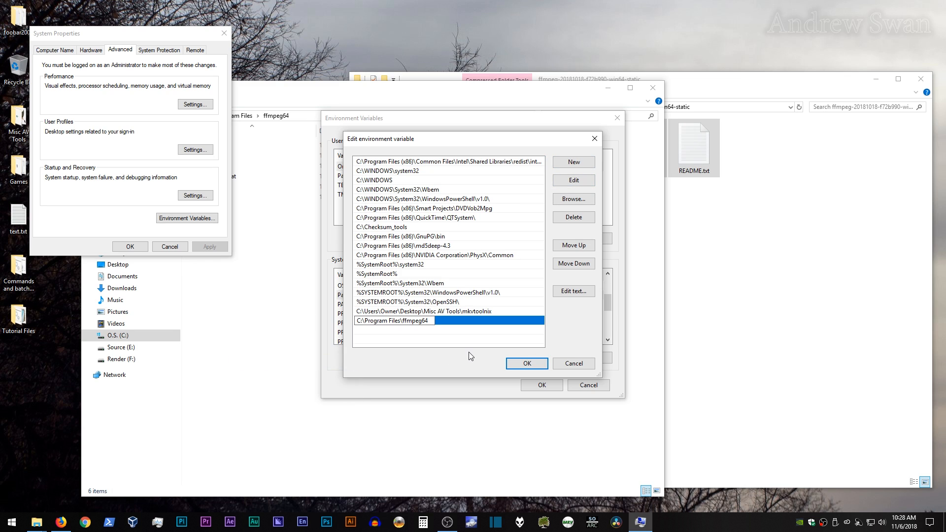
key(Return)
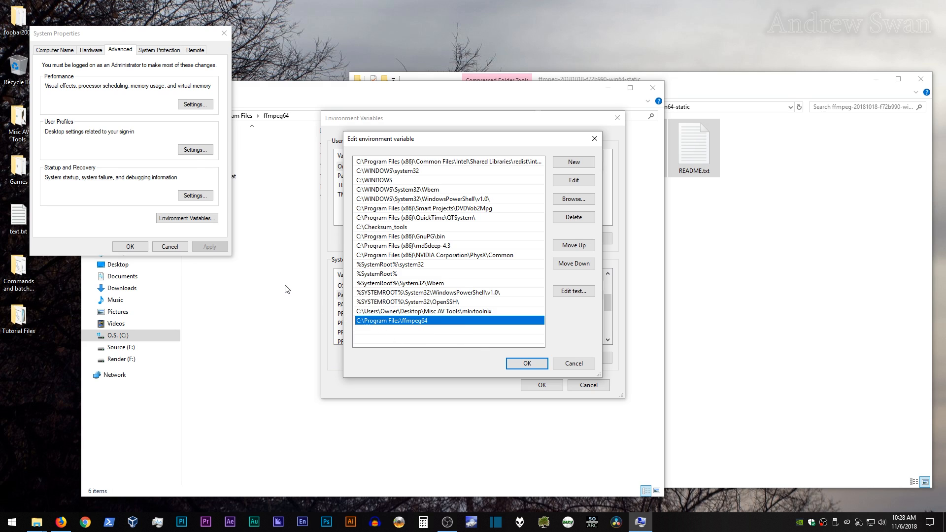
Go to the ffmpeg32 folder in Program Files (x86) and copy its folder path
click(233, 251)
key(alt+Up)
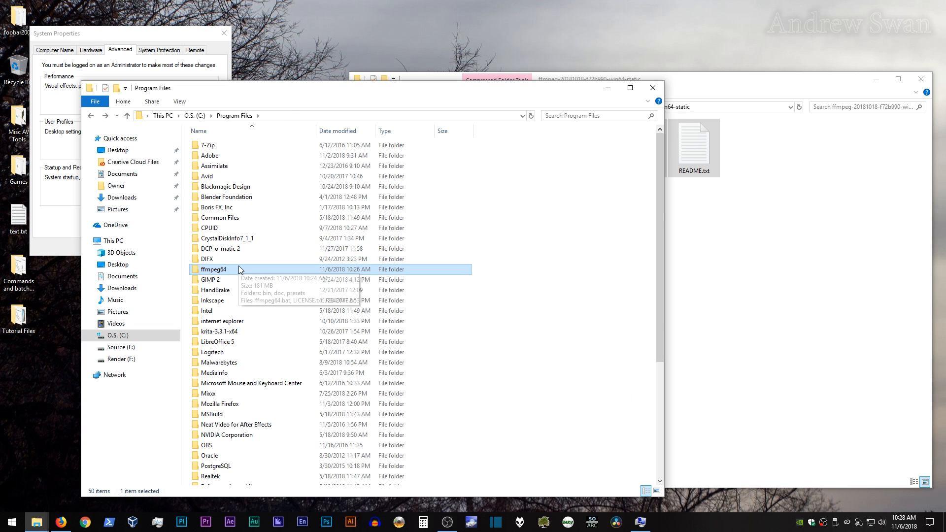
key(alt+Up)
click(244, 314)
double_click(244, 315)
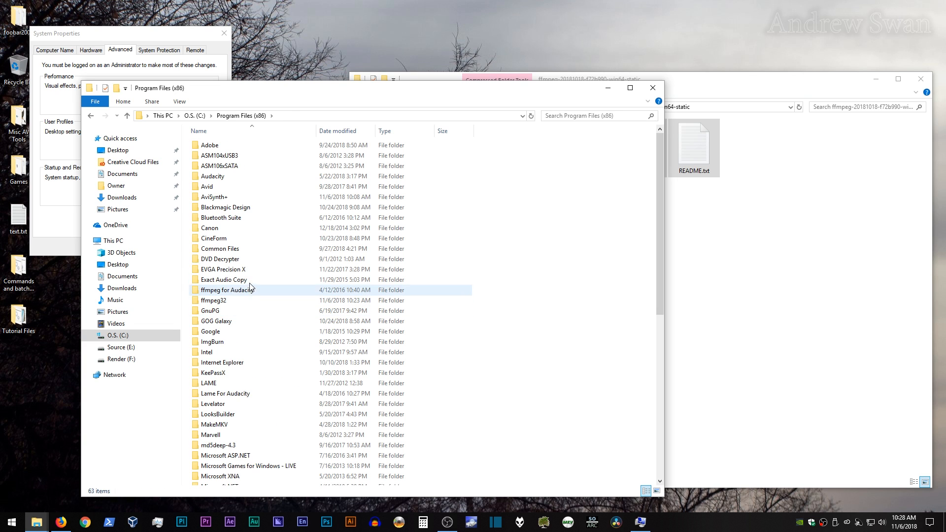
double_click(223, 301)
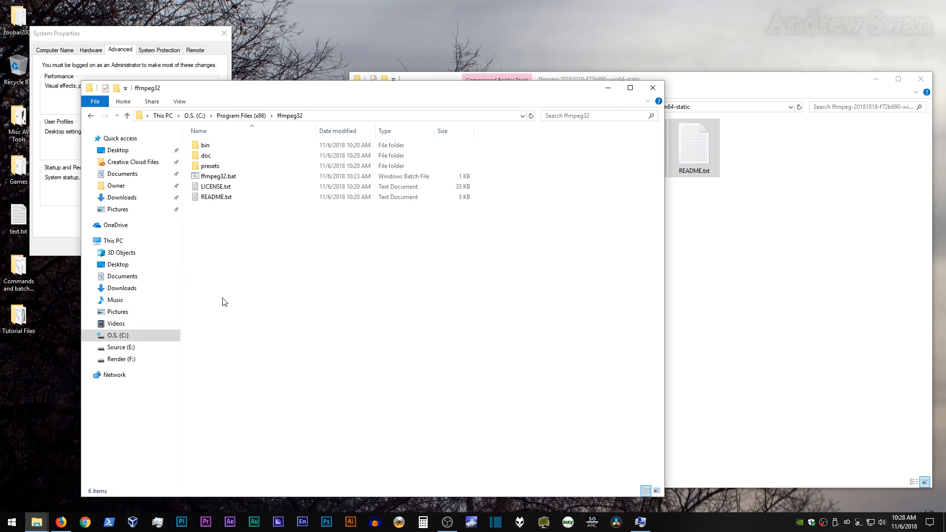
click(324, 117)
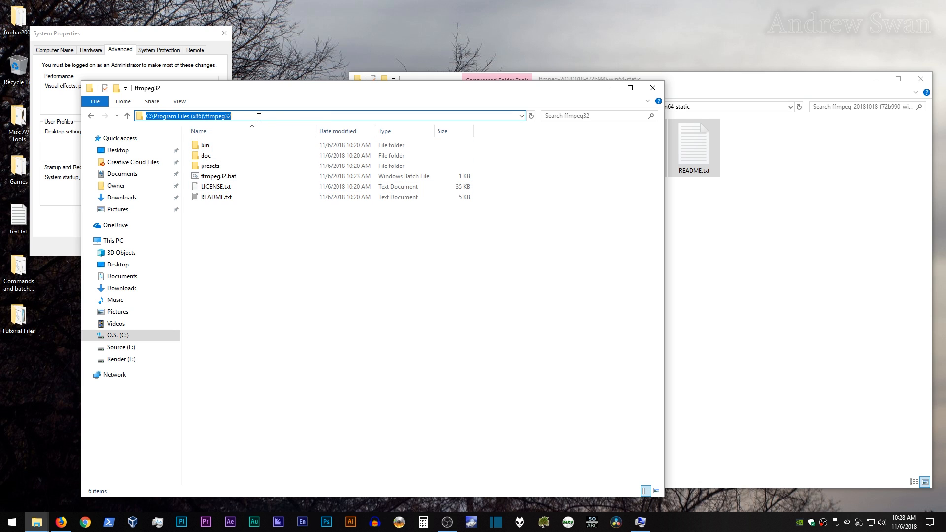
right_click(212, 120)
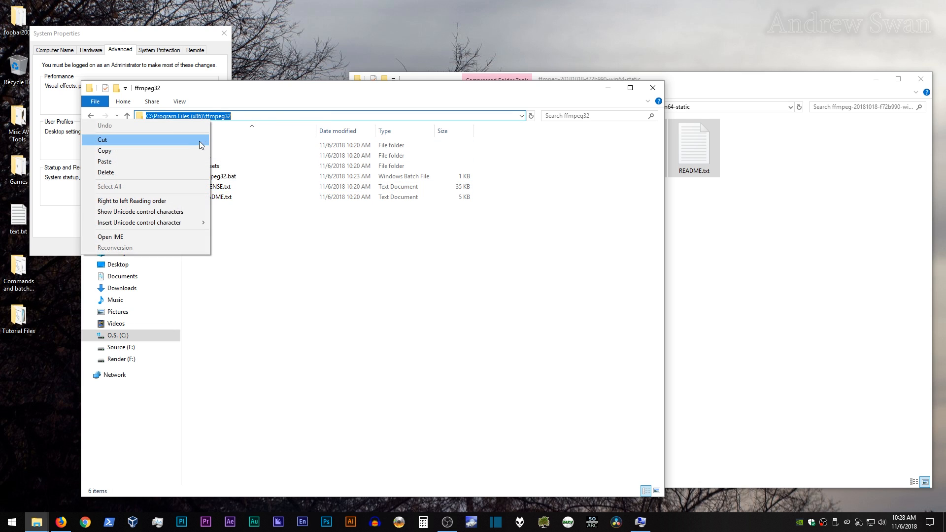
click(171, 157)
Add C:\Program Files (x86)\ffmpeg32 as a new Path entry and confirm the environment variable and system property changes
click(640, 522)
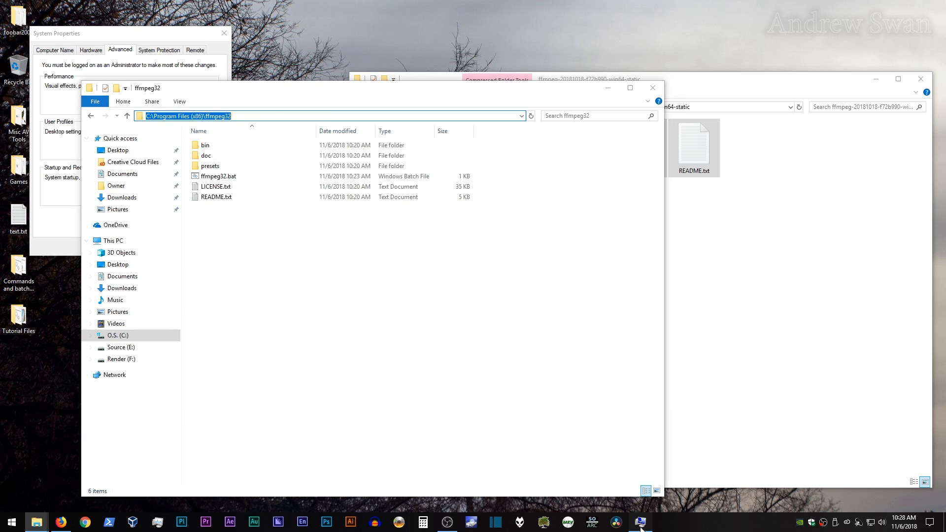
click(572, 162)
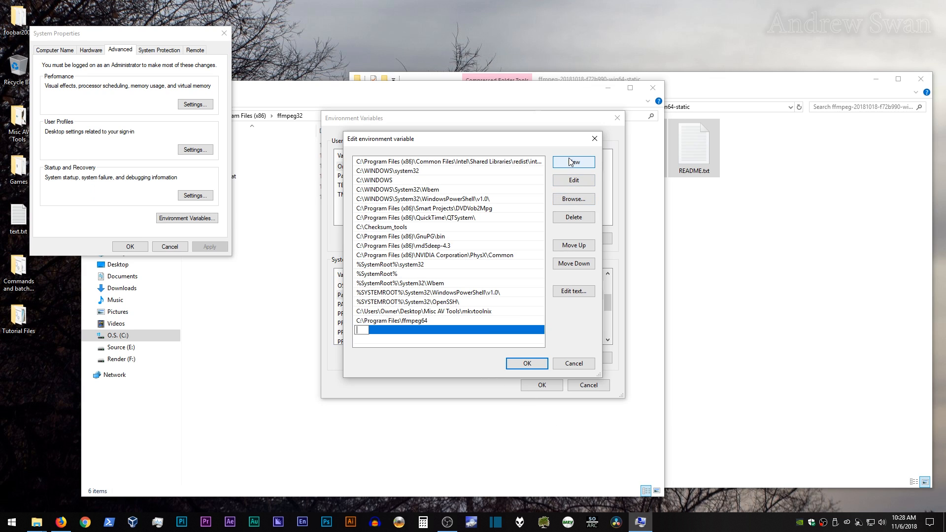
right_click(360, 333)
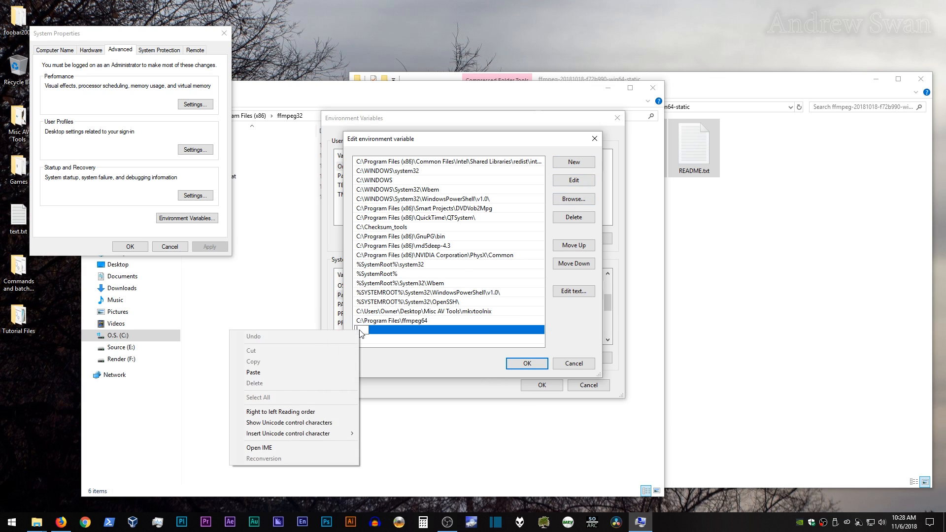
click(305, 373)
key(Return)
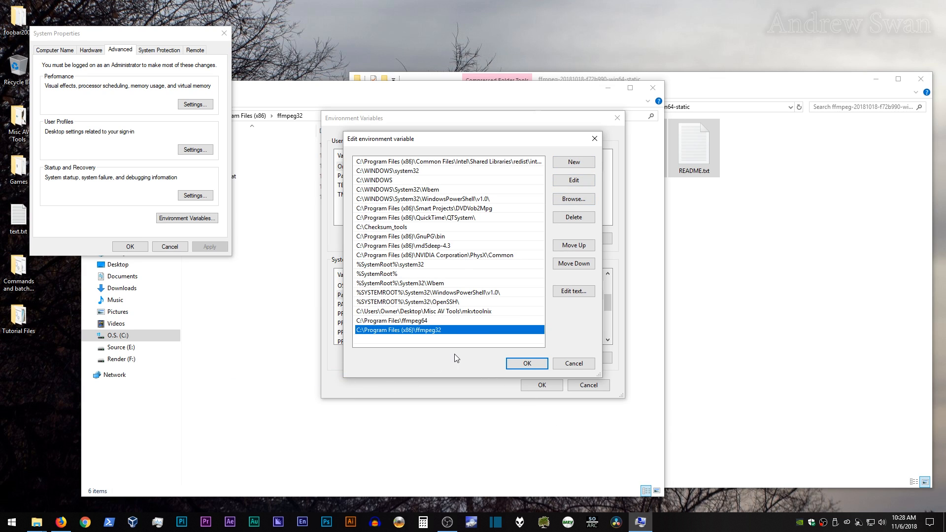
click(527, 363)
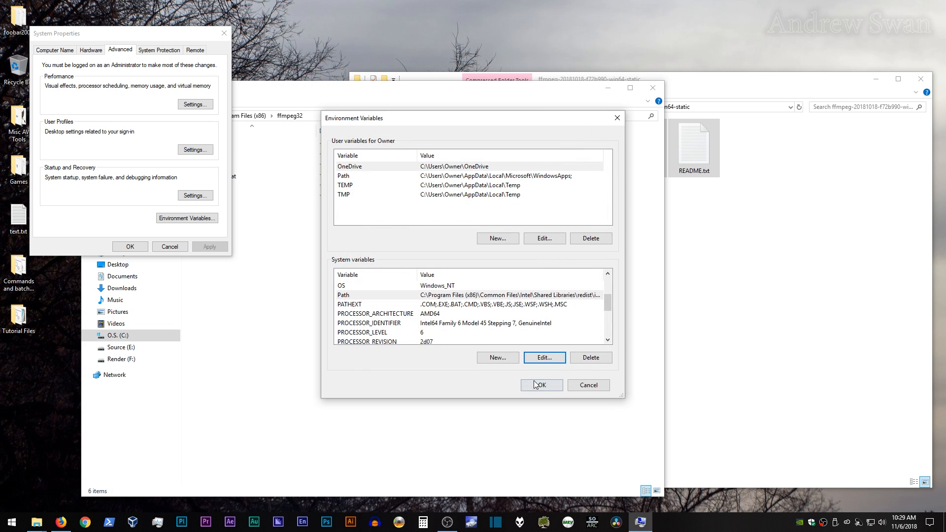
click(535, 385)
click(133, 247)
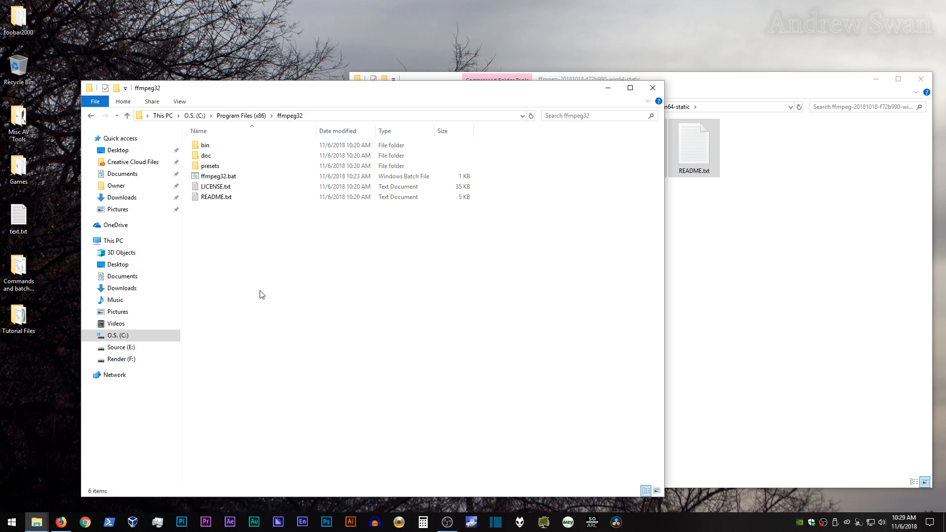
Test both launchers by running ffmpeg32 and ffmpeg64 in a Command Prompt, and close it
click(7, 525)
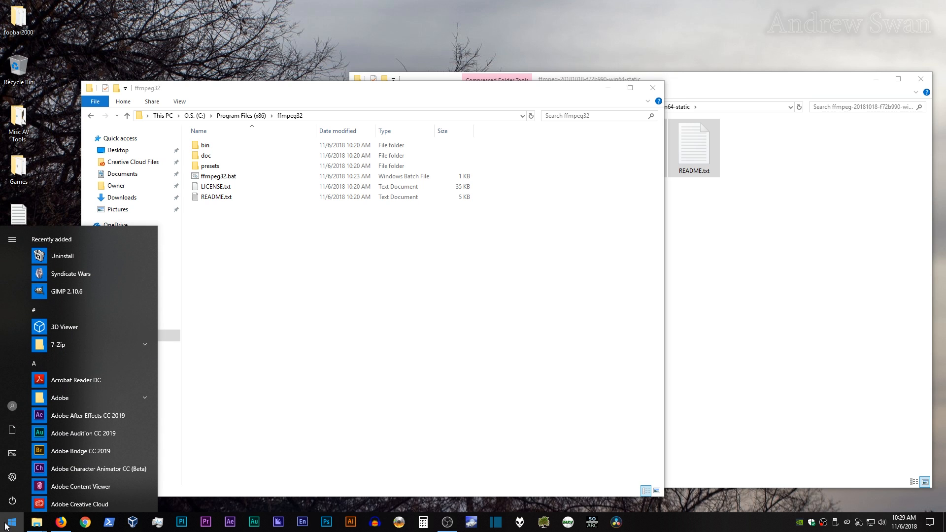
text(cmd)
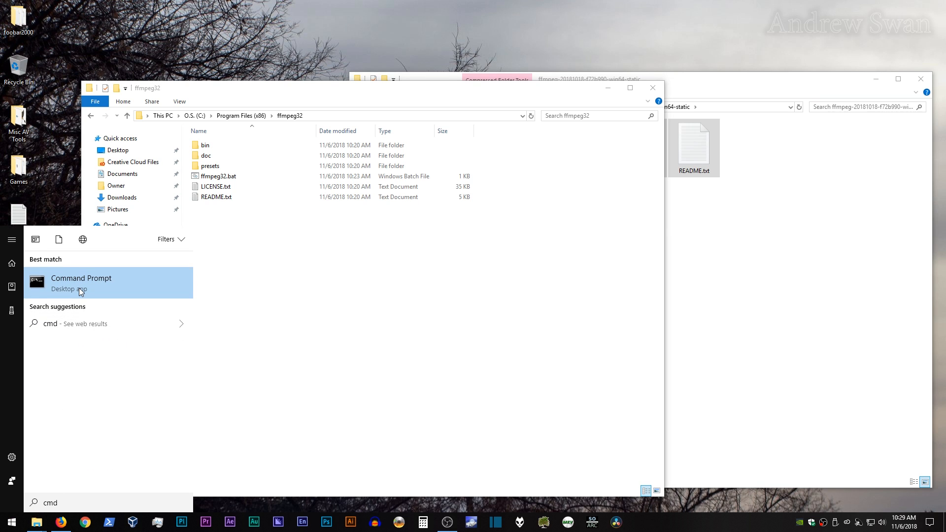
click(81, 289)
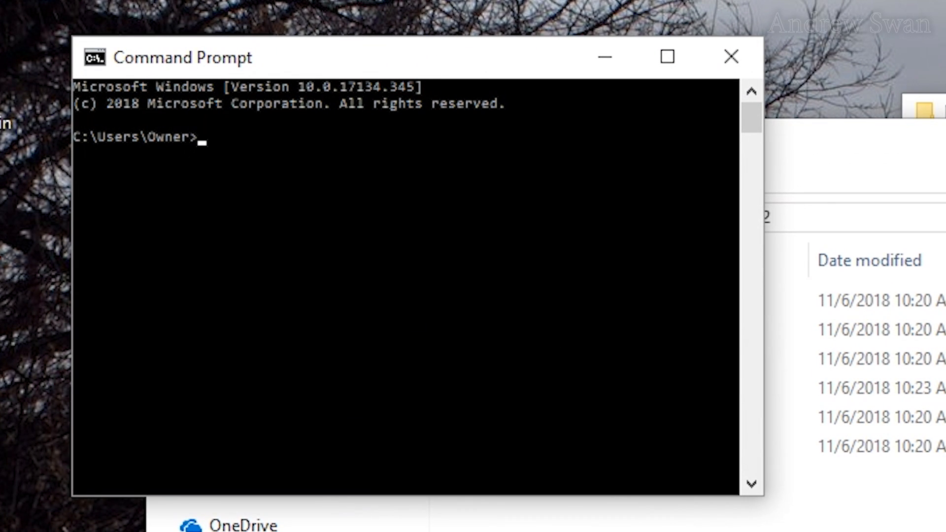
text(ffmpeg32)
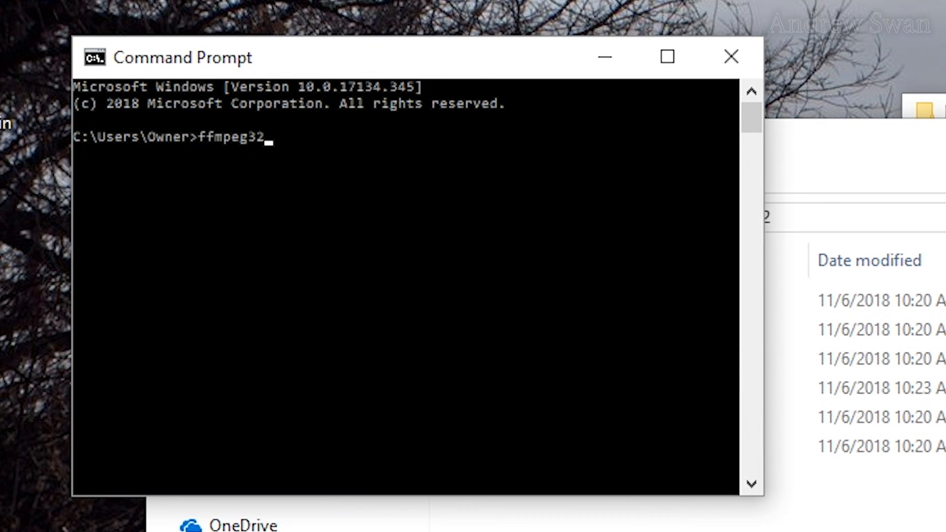
key(Return)
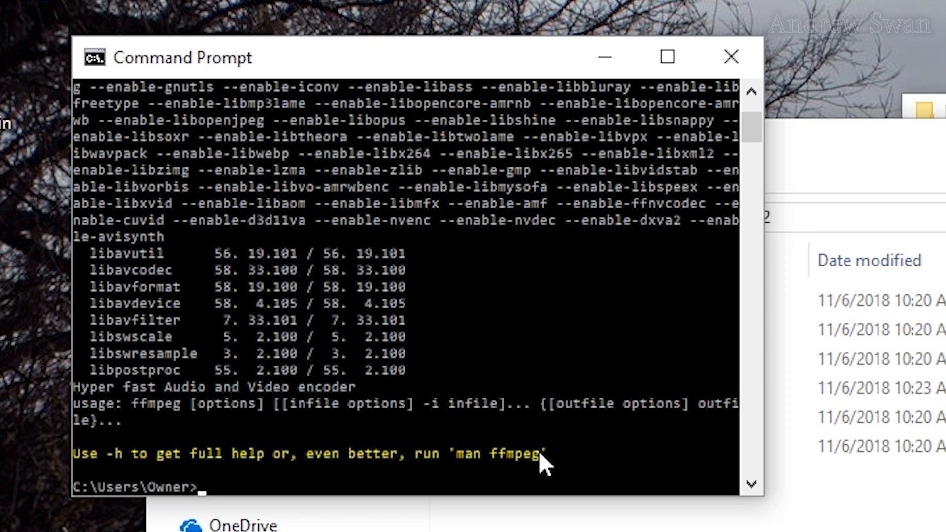
text(ffmpeg64)
key(Return)
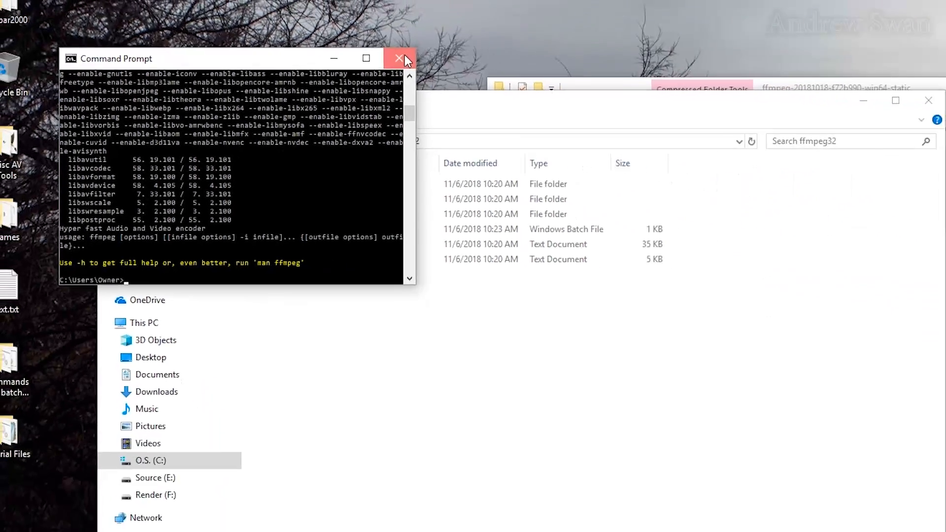
click(731, 56)
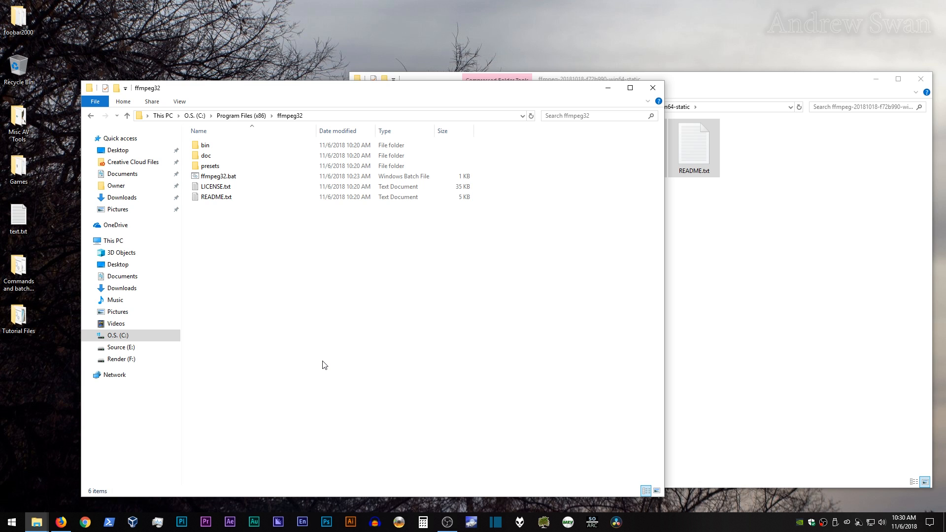
Extract the AvsPmod folder from the Windows_x86-32 archive in Tutorial Files to the root of drive C:
key(BackSpace)
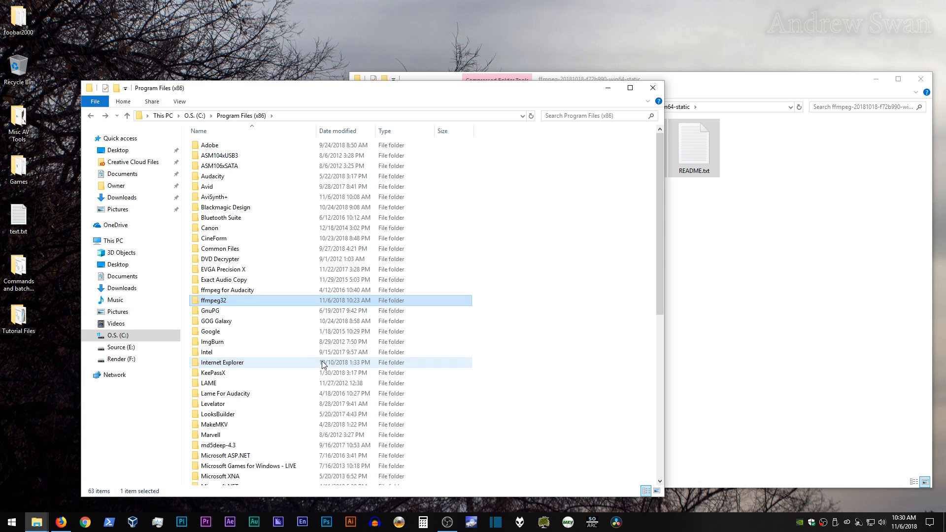
key(BackSpace)
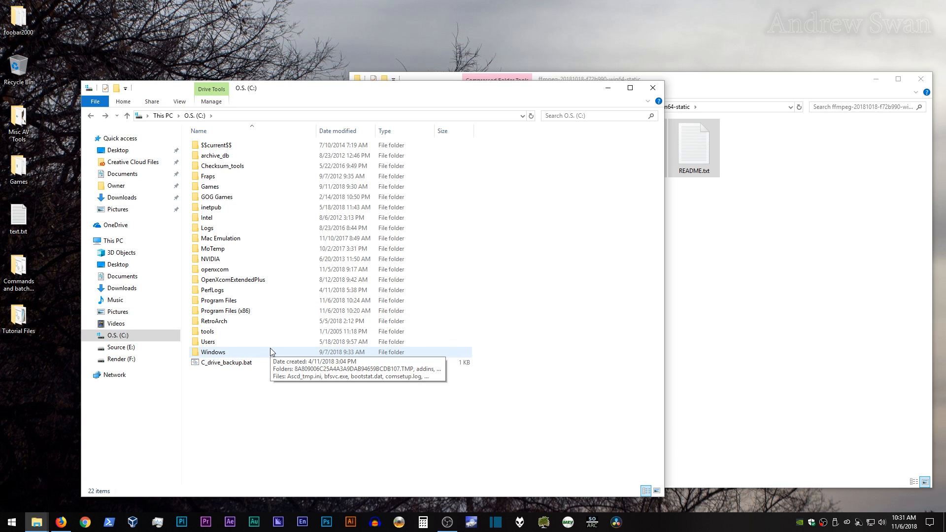
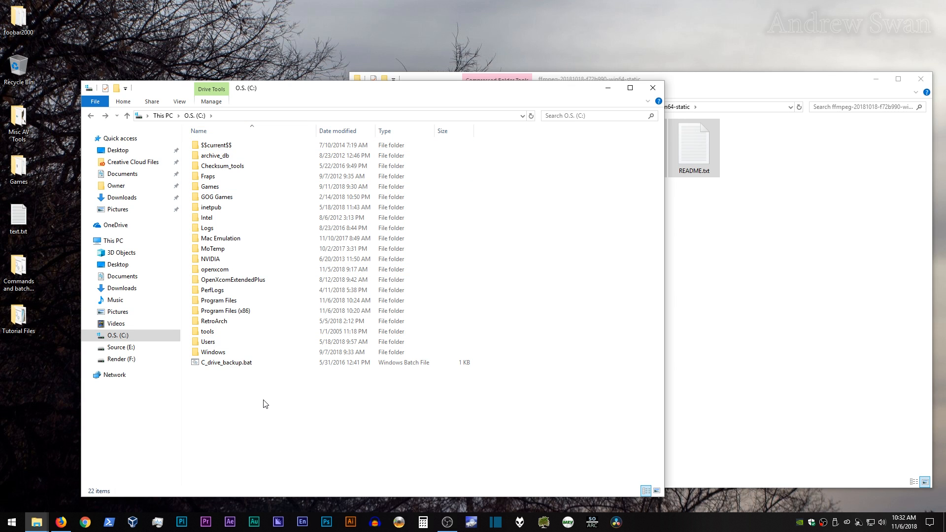
click(751, 334)
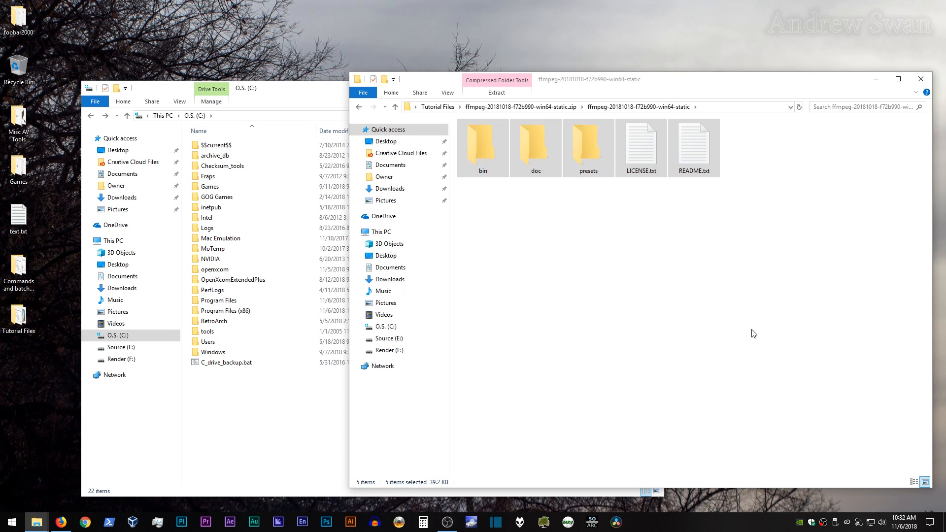
key(BackSpace)
key(BackSpace)
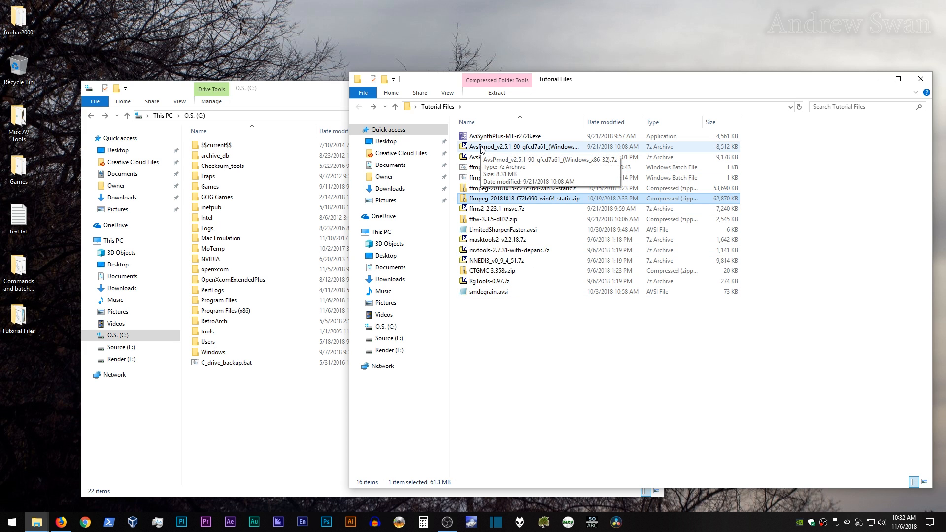
double_click(481, 148)
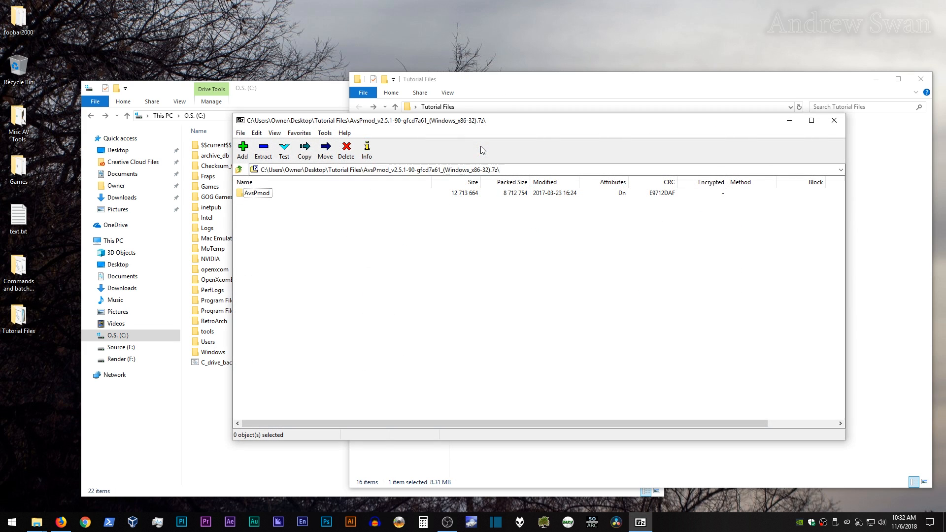
drag(257, 197, 215, 445)
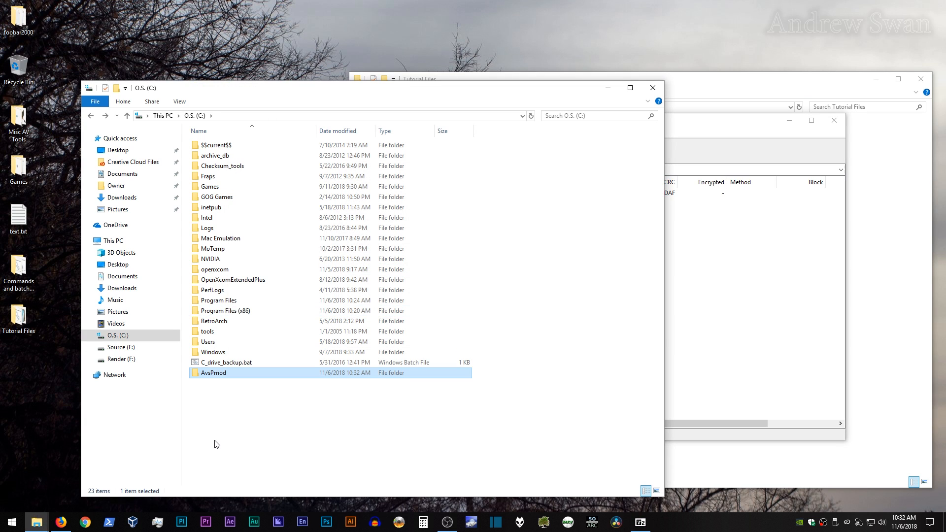
Rename the extracted AvsPmod folder at the root of drive C: as AvsPmod32
click(223, 376)
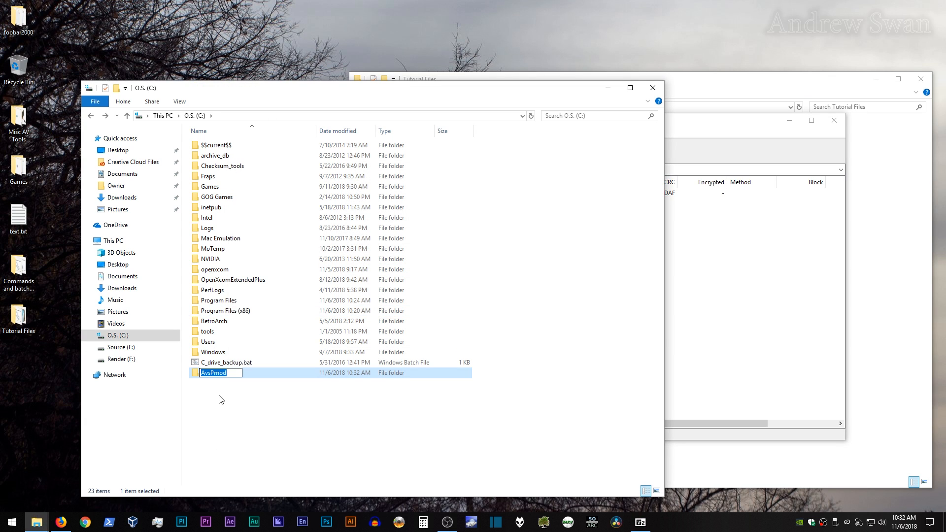
click(220, 400)
right_click(221, 374)
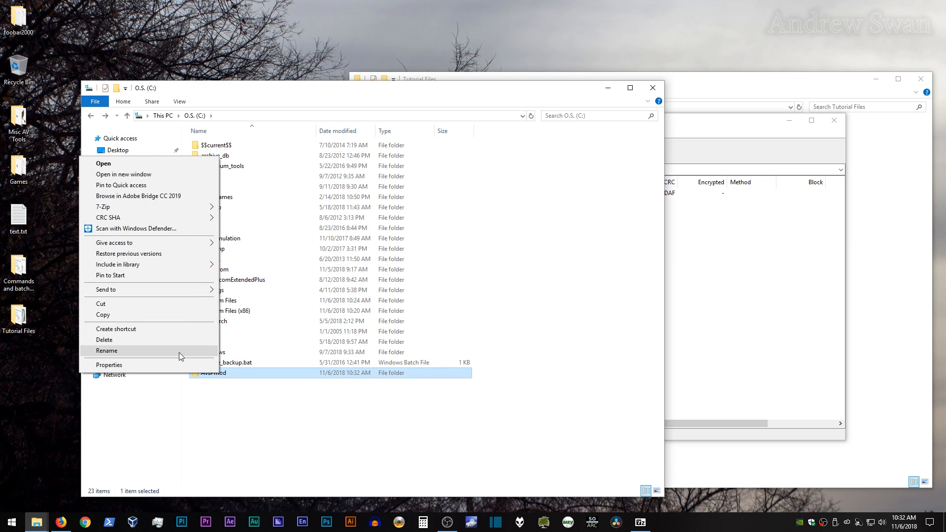
click(181, 352)
key(End)
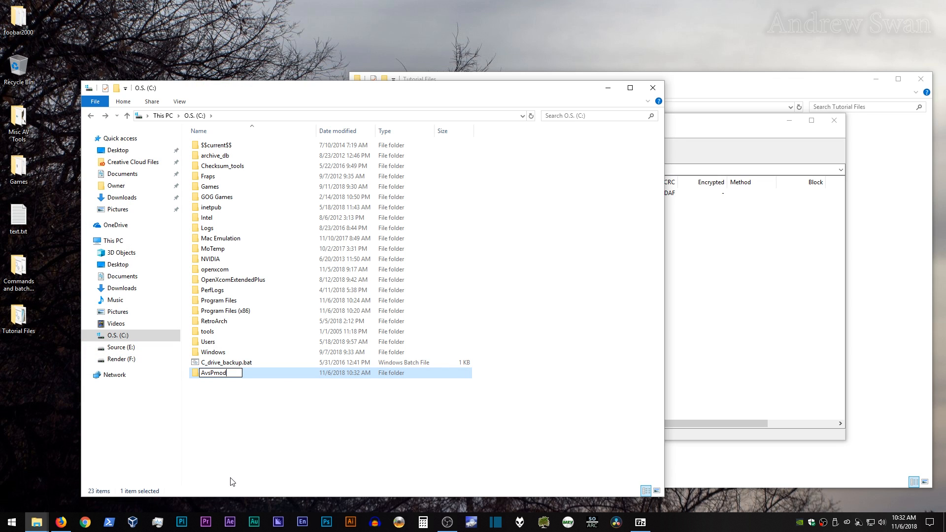
text(32)
key(Return)
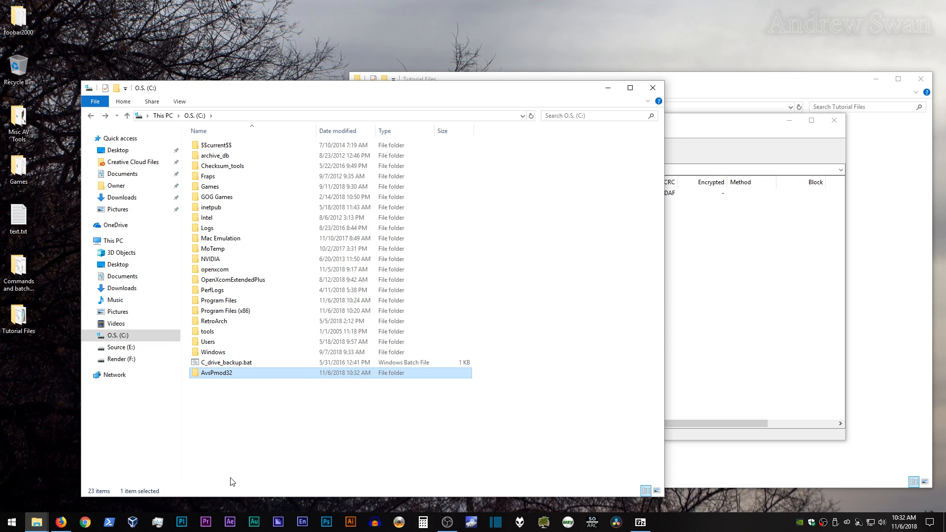
Close the 32-bit archive and extract the AvsPmod folder from the Windows_x86-64 archive in Tutorial Files to the root of drive C:
click(834, 121)
click(910, 230)
double_click(533, 156)
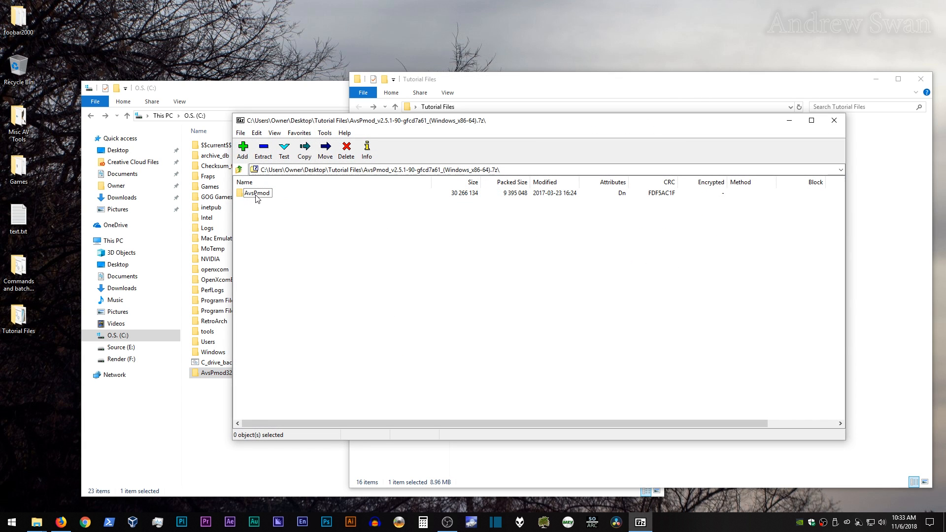
click(255, 196)
drag(256, 196, 215, 438)
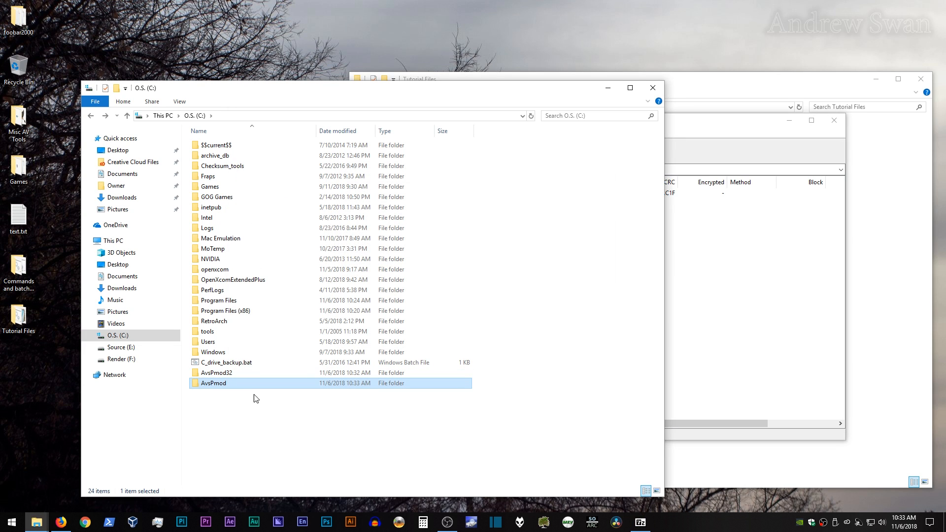
Rename the newly extracted AvsPmod folder at the root of drive C: as AvsPmod64
key(F2)
key(End)
text(64)
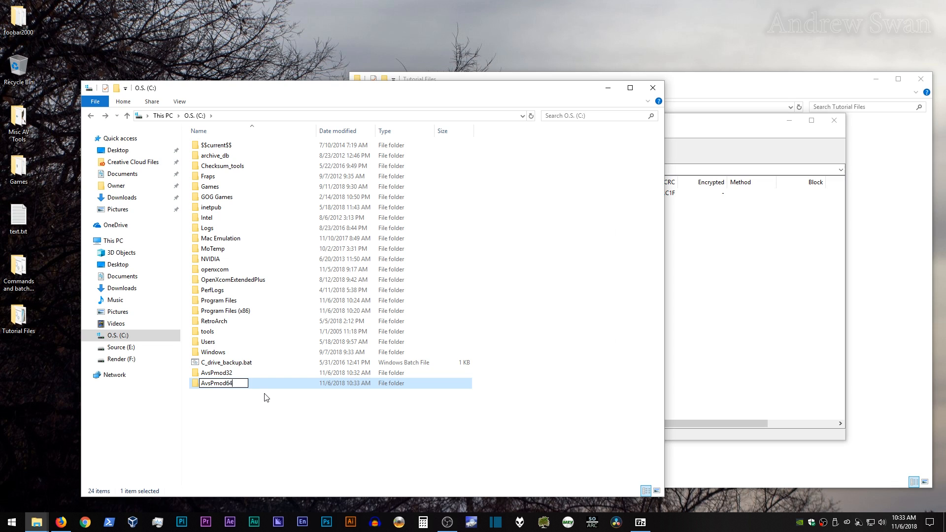
key(Return)
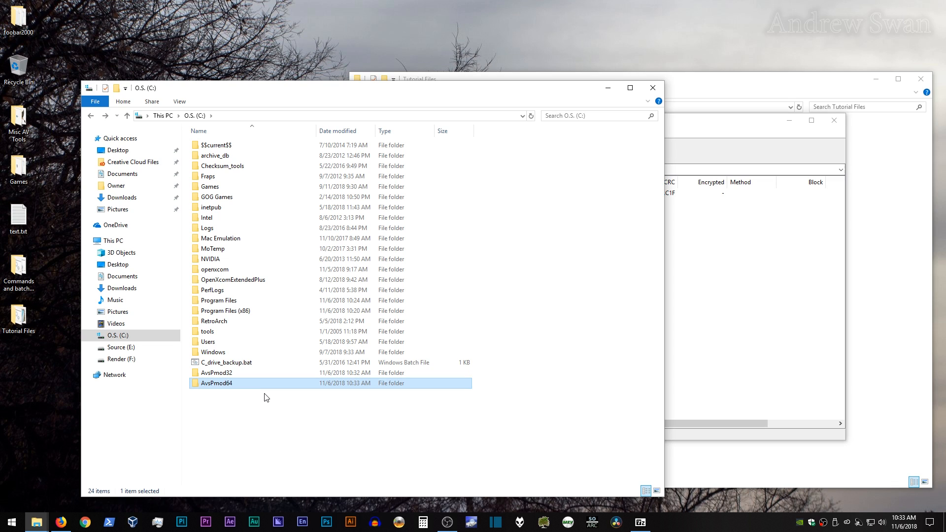
click(267, 398)
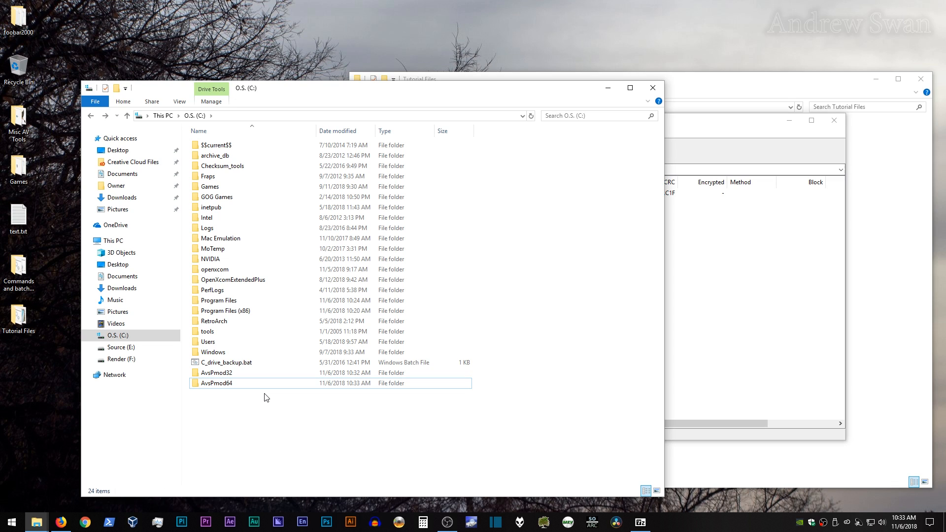
Close the 64-bit AvsPmod archive and the Tutorial Files folder window
click(688, 271)
click(834, 120)
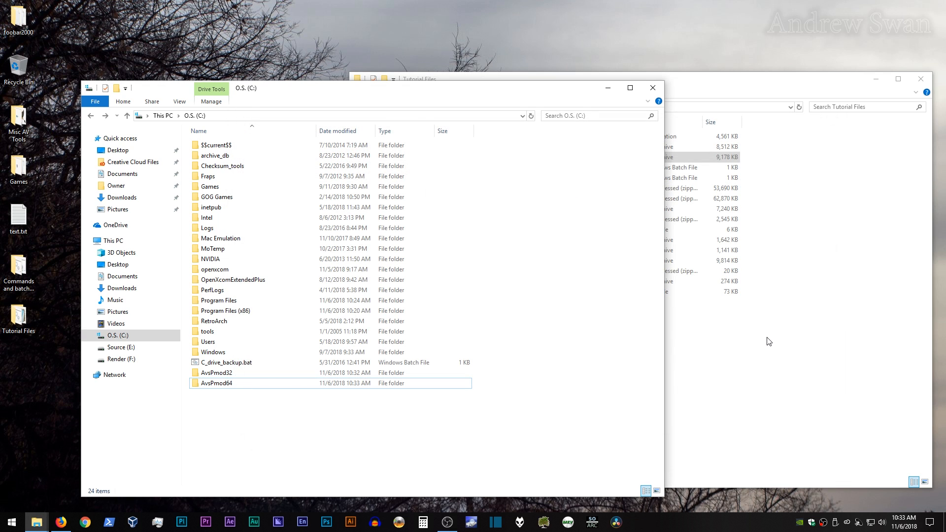
click(769, 341)
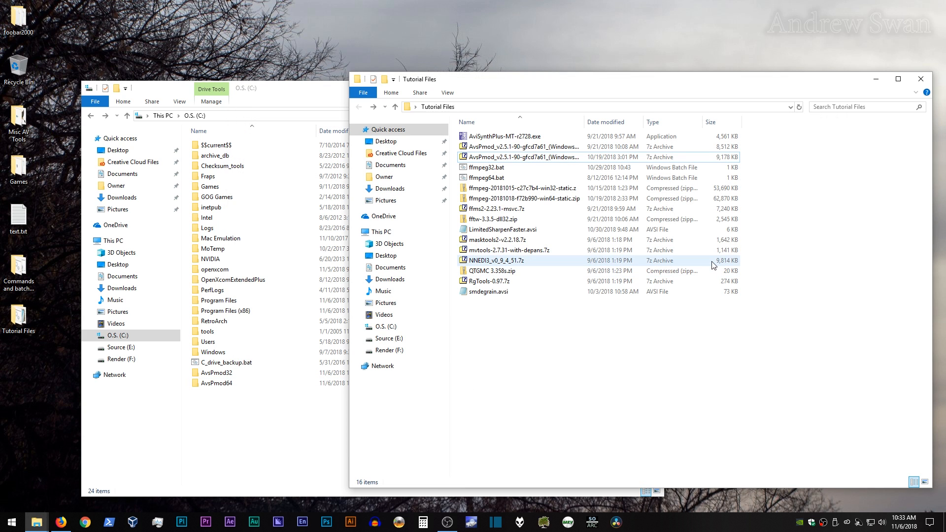
click(926, 80)
Go to the Tutorial folder inside Temp on the Source (E:) drive
drag(348, 89, 510, 81)
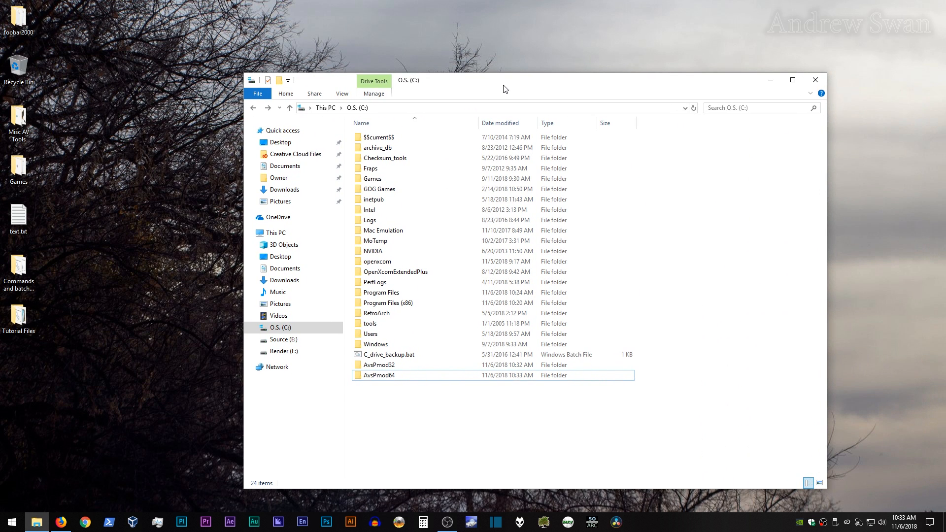
click(290, 342)
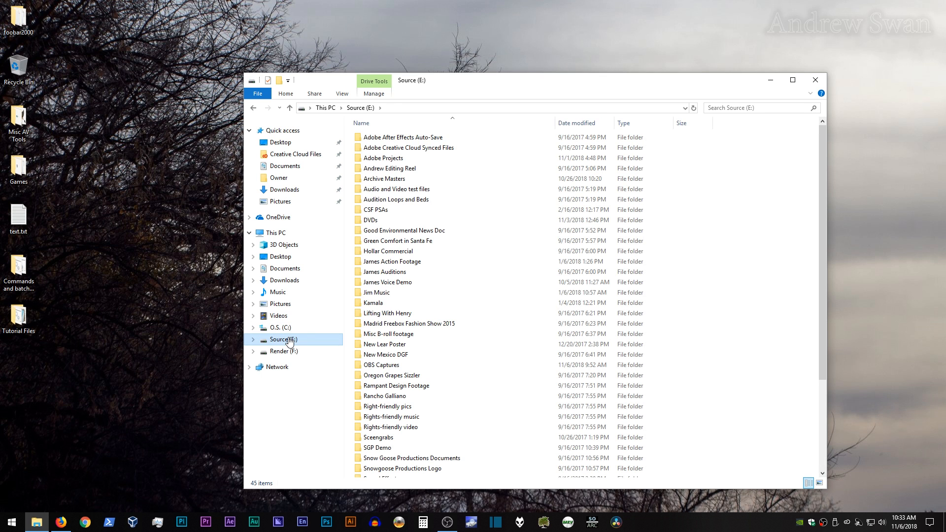
scroll(381, 375, down, 4)
double_click(382, 380)
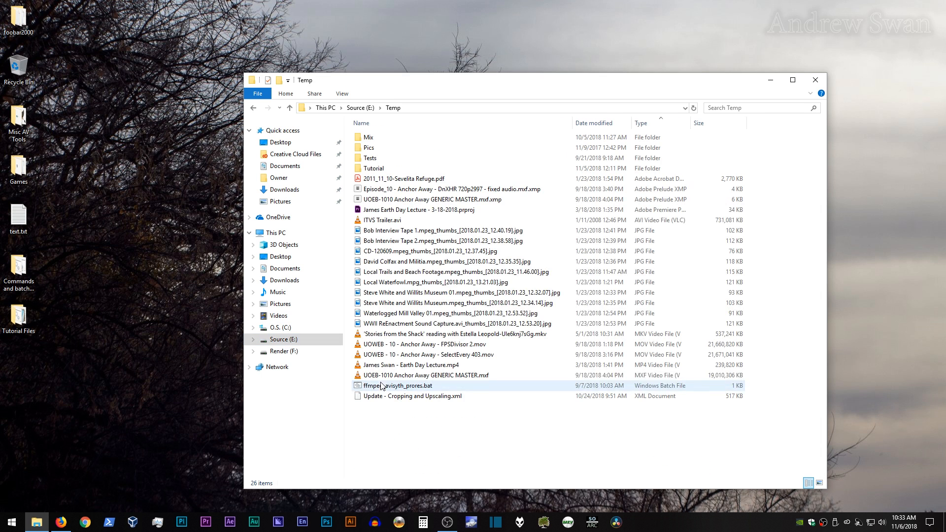
double_click(375, 169)
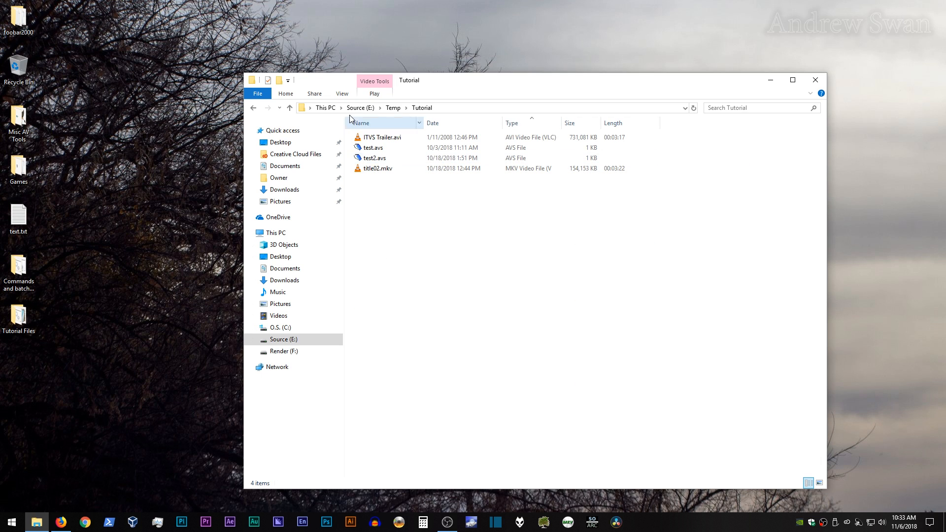
Choose another app on this PC for opening test.avs and always use it for .avs files
right_click(374, 150)
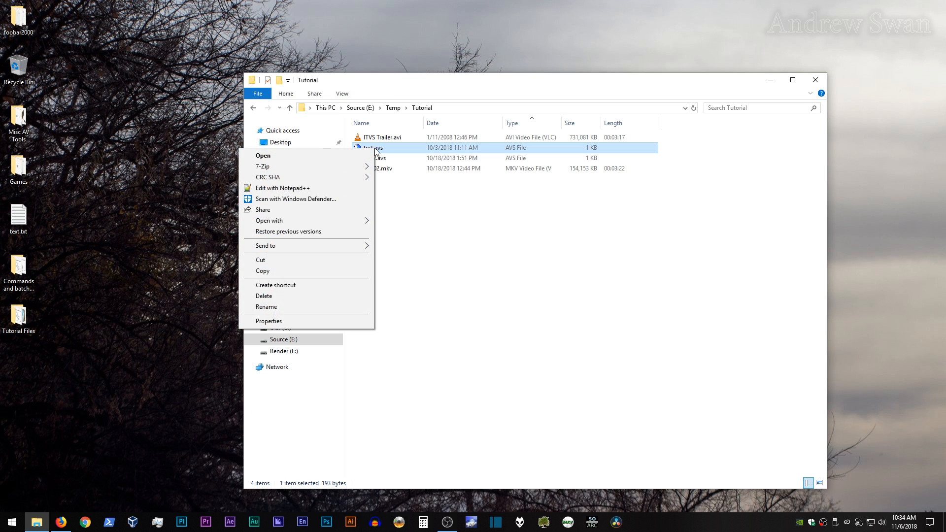
mouse_move(304, 226)
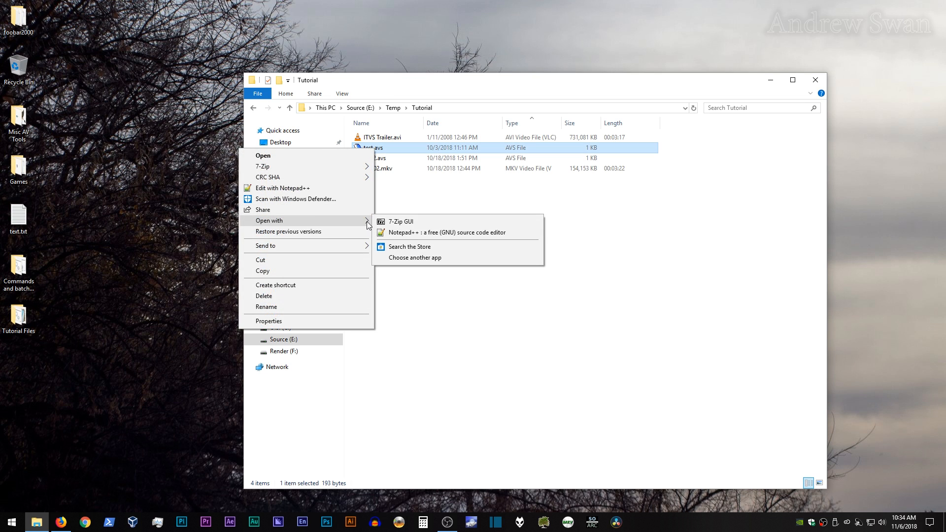
click(417, 258)
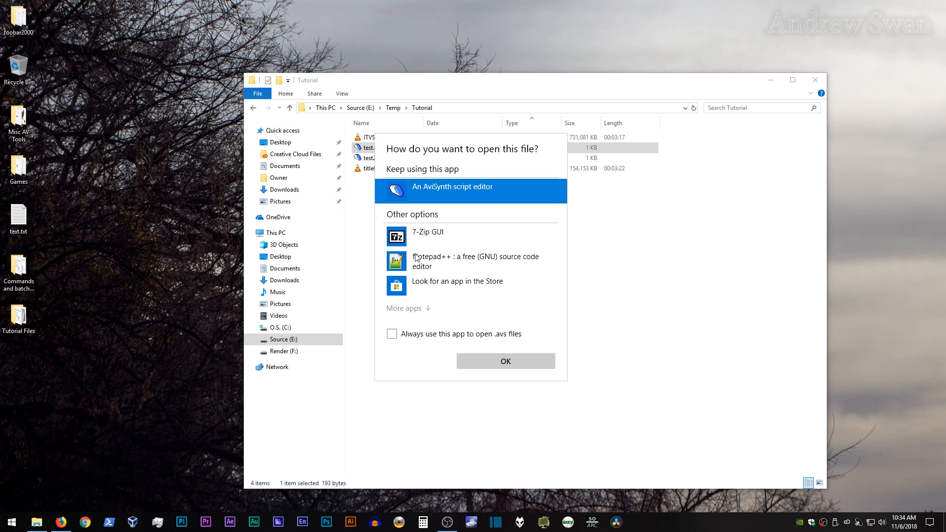
click(391, 334)
click(413, 309)
scroll(423, 303, down, 5)
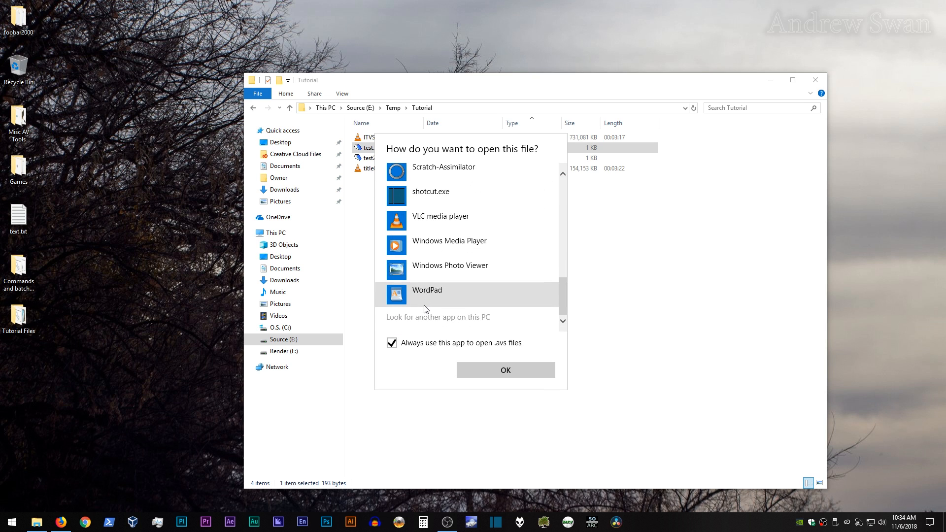
click(420, 318)
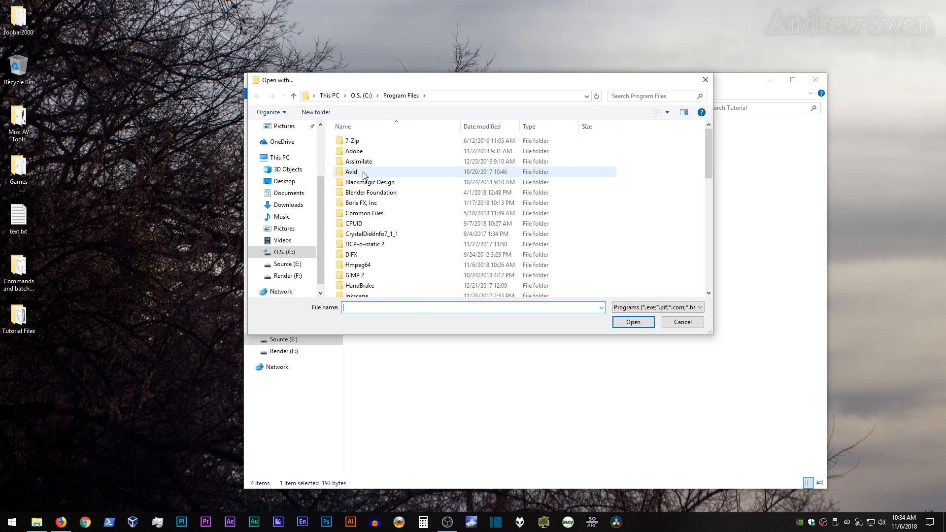
Assign AvsPmod.exe from C:\AvsPmod32 as the program for .avs files
click(293, 253)
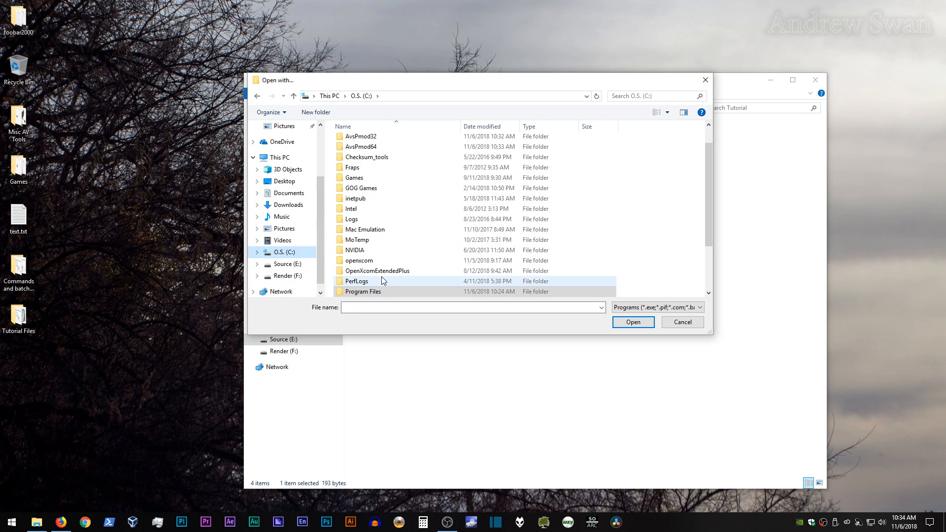
scroll(377, 285, up, 1)
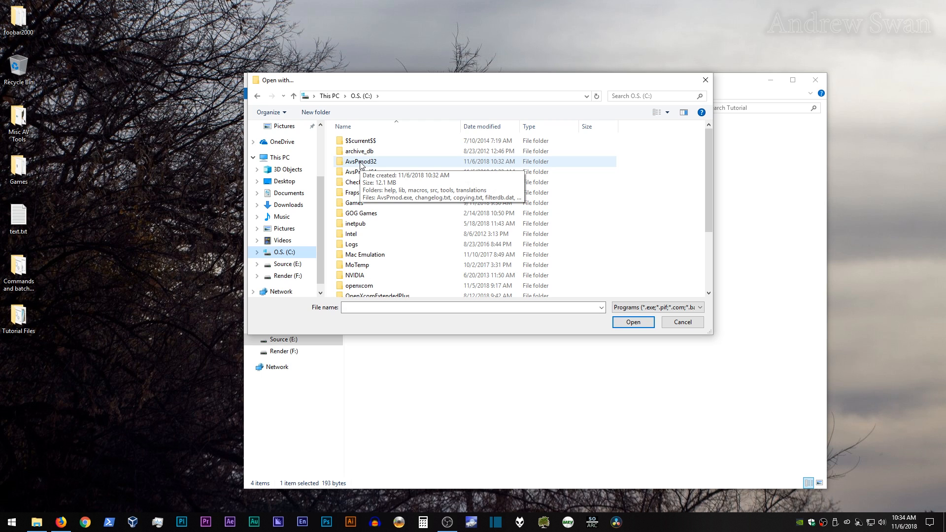
double_click(360, 162)
click(361, 207)
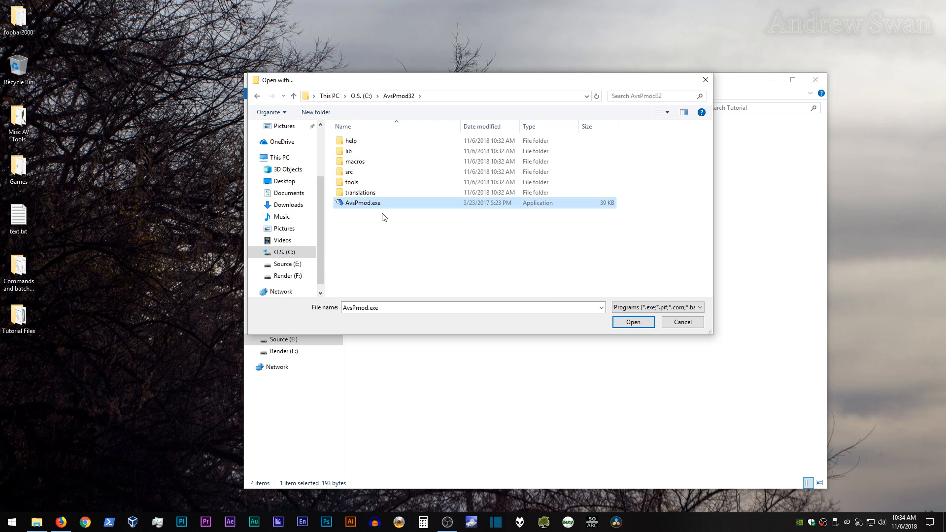
click(631, 323)
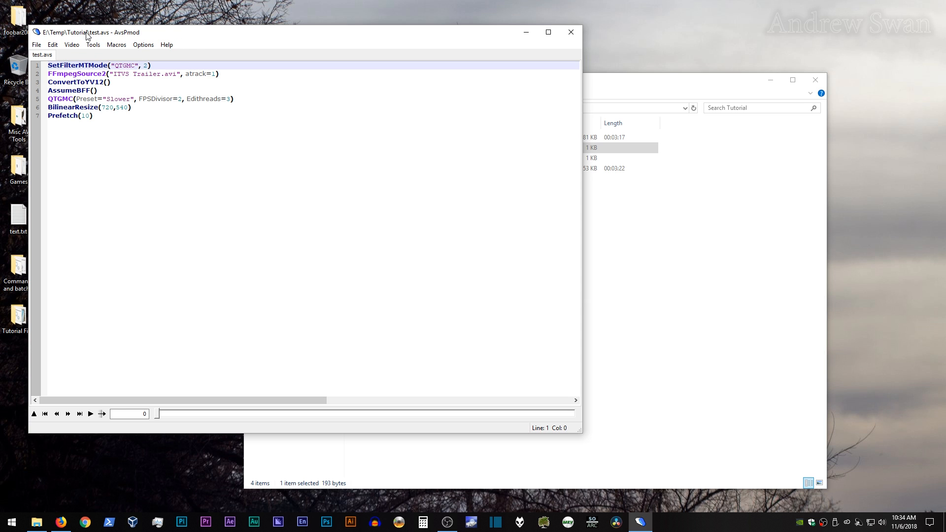
Preview the test.avs script in AvsPmod at about frame 2006 to check that the video renders
drag(87, 35, 180, 41)
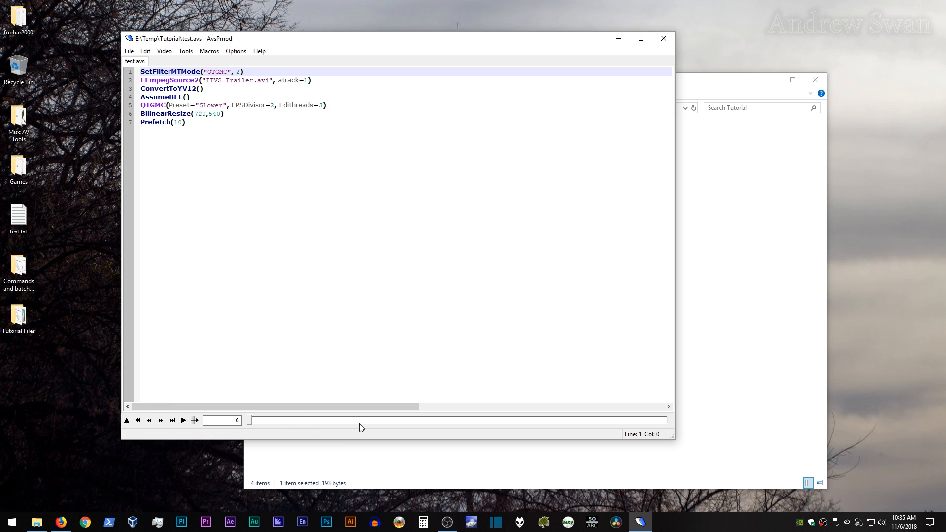
click(392, 420)
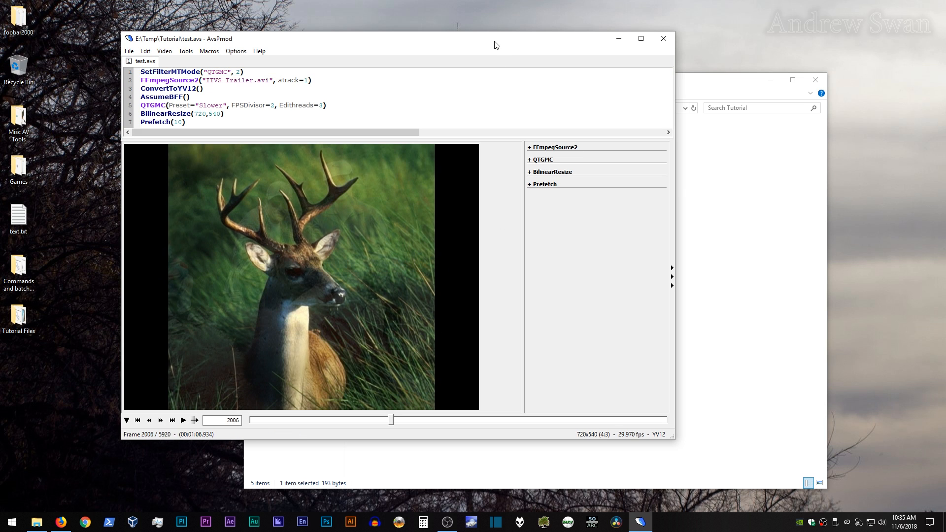
drag(496, 42, 461, 369)
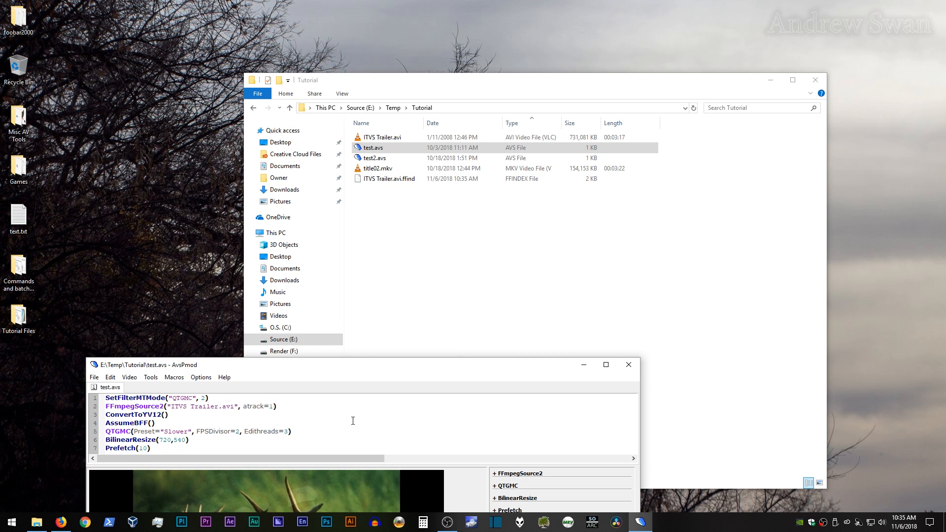
drag(348, 369, 411, 67)
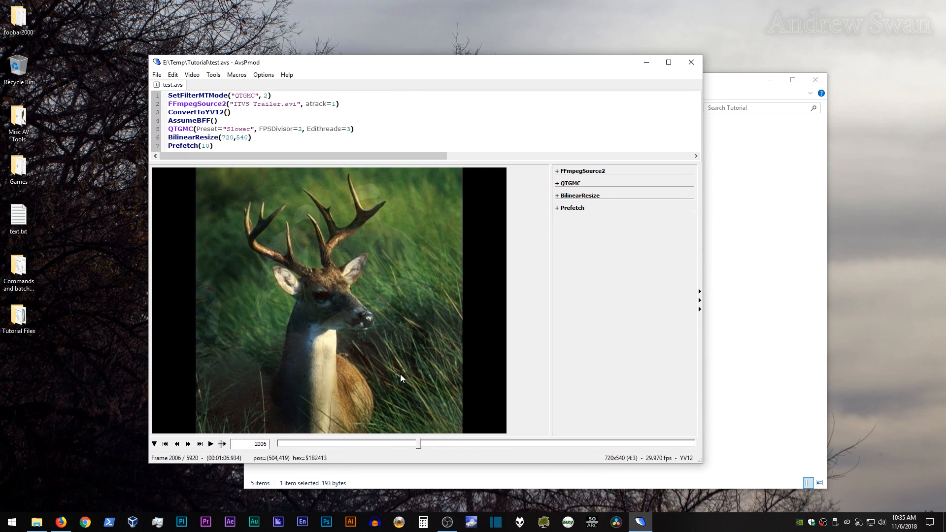
Scrub the test.avs preview to about frame 2552, advance eight frames one at a time, and close AvsPmod
click(423, 444)
drag(423, 447, 458, 447)
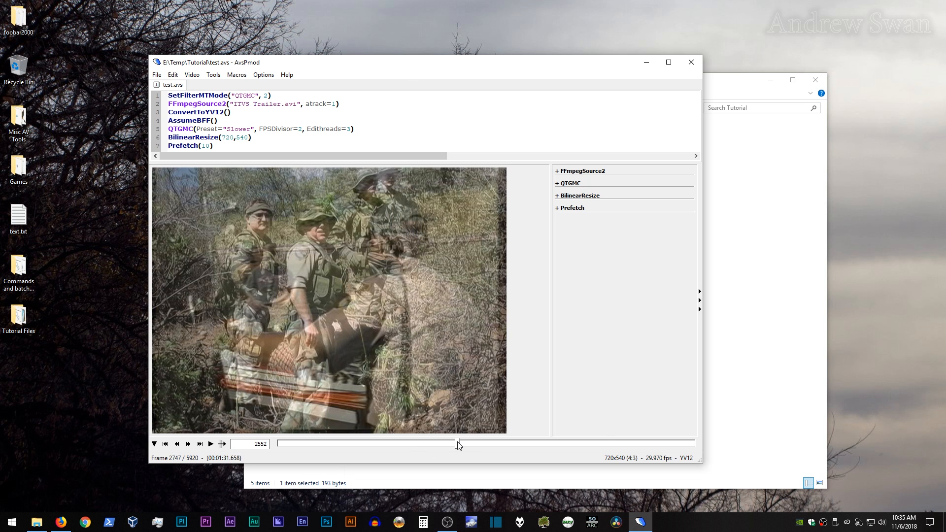
key(Right)
key(Right)
key(Right)
key(Right)
key(Right)
key(Right)
key(Right)
key(Right)
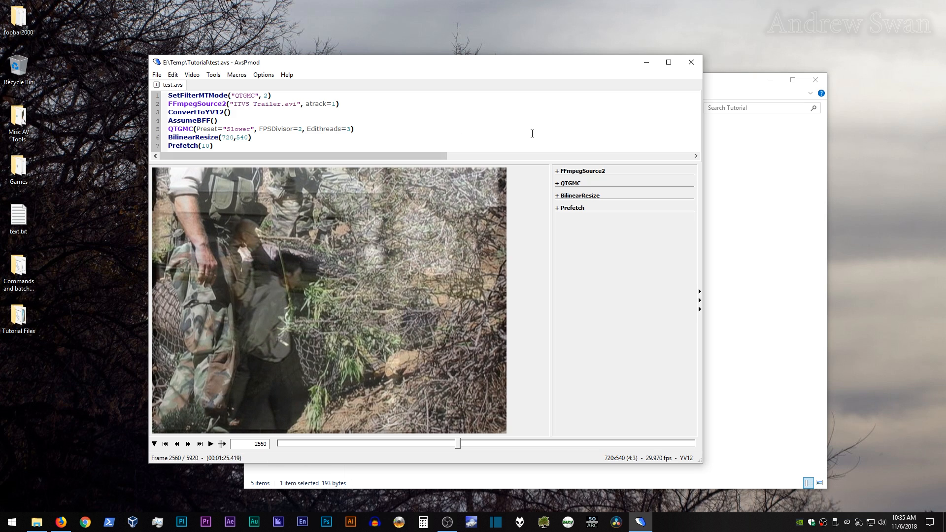
click(690, 62)
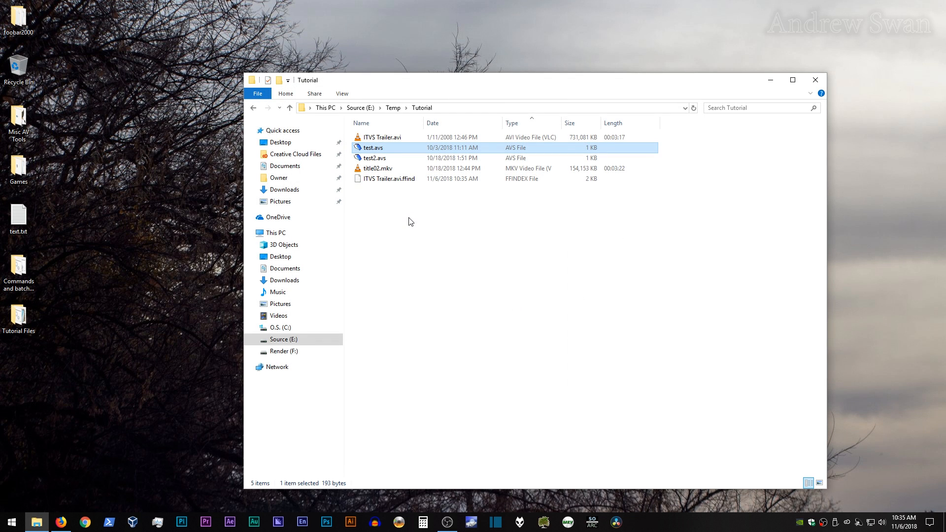
Open the C: drive in a separate window and launch AvsPmod.exe from the AvsPmod64 folder
right_click(284, 327)
click(216, 371)
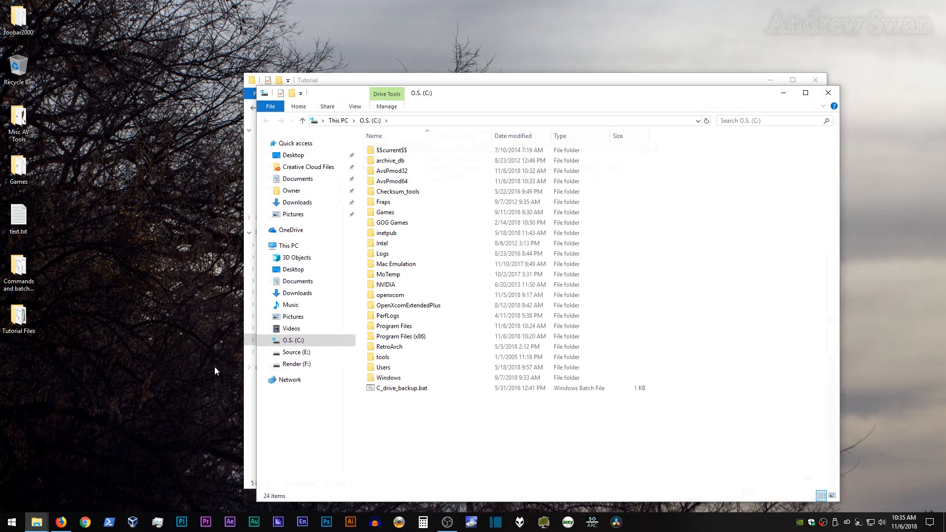
double_click(398, 184)
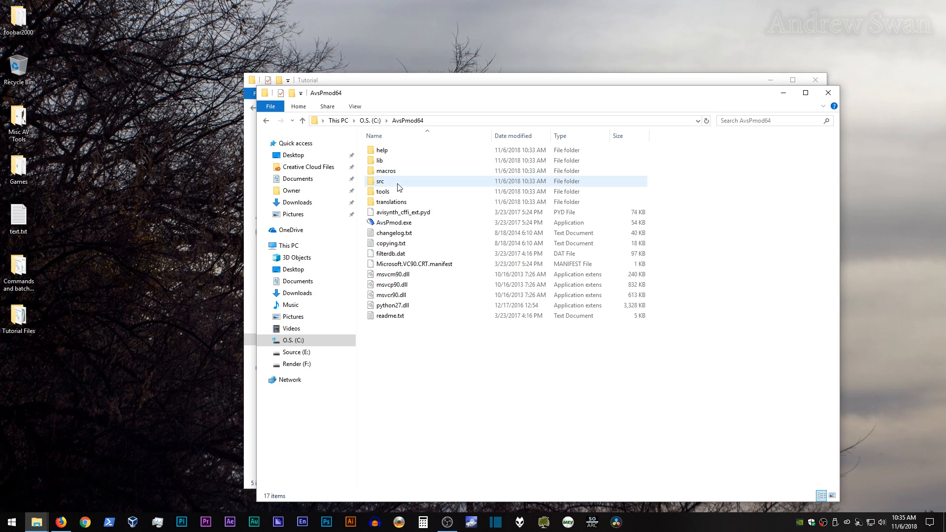
double_click(407, 226)
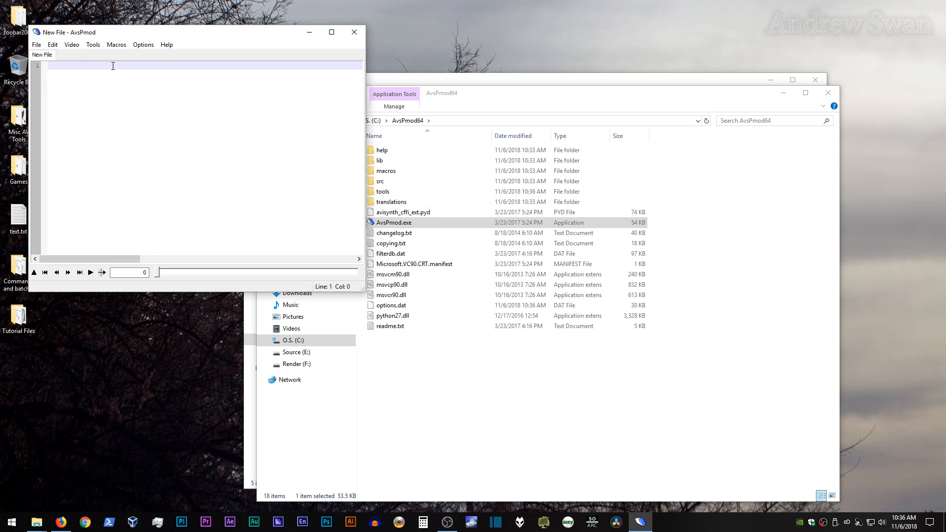
Load test.avs from E:\Temp\Tutorial into the 64-bit AvsPmod and enlarge and reposition its window
click(36, 44)
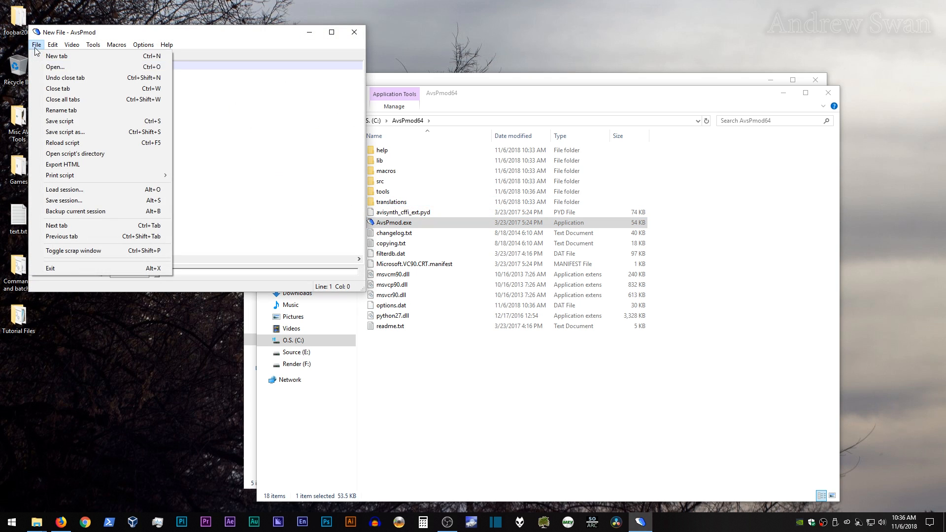
click(43, 72)
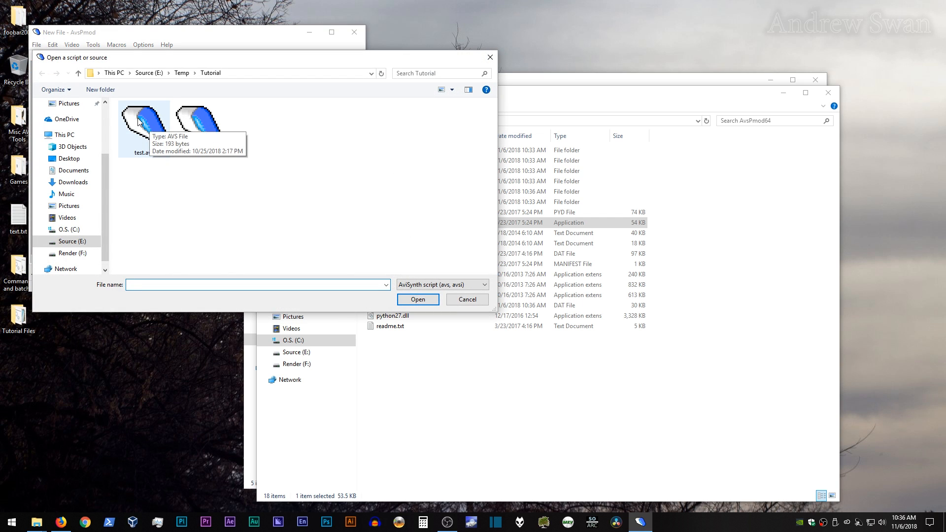
click(143, 127)
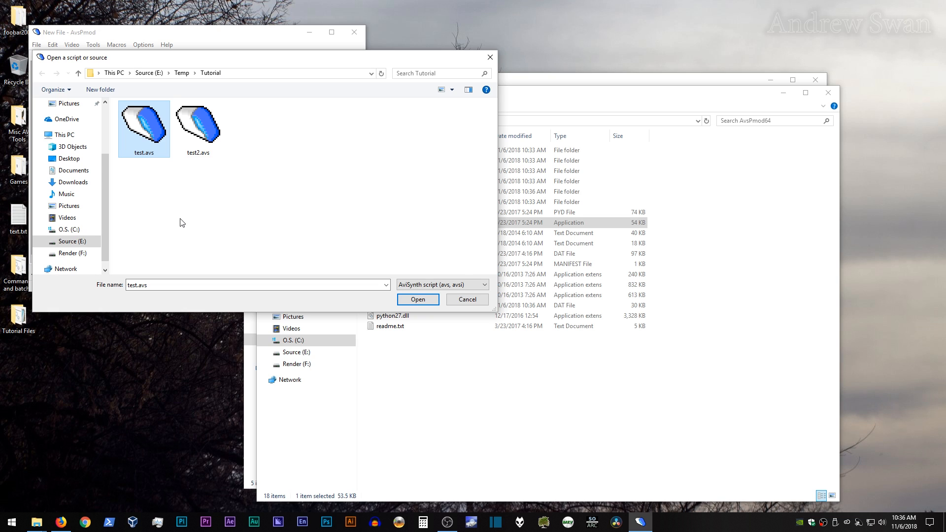
click(421, 296)
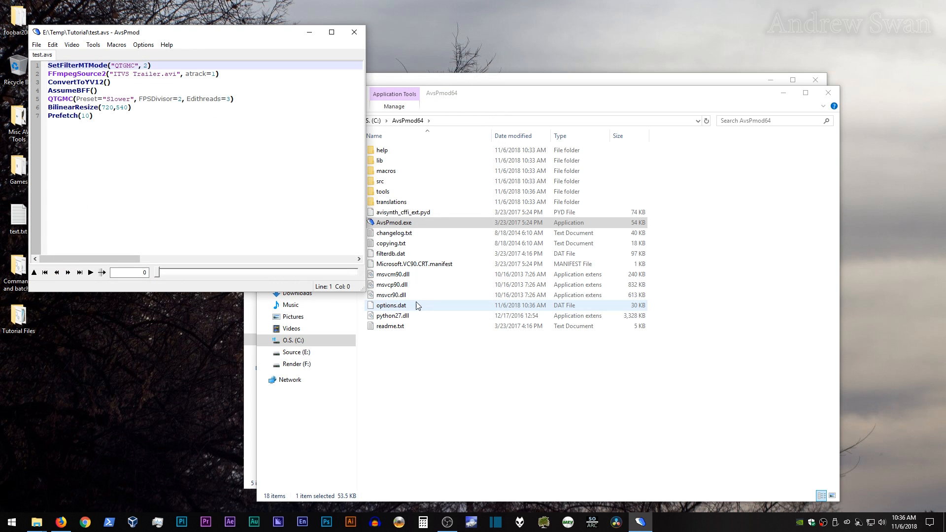
drag(363, 291, 446, 378)
drag(163, 49, 387, 64)
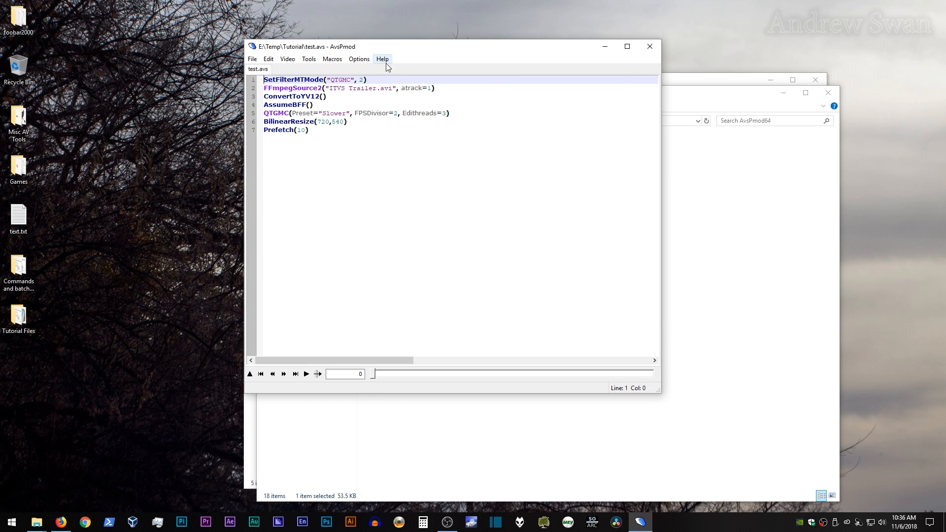
Preview test.avs from about frame 1016, advance through the following frames, and jump to about frame 1981
click(420, 375)
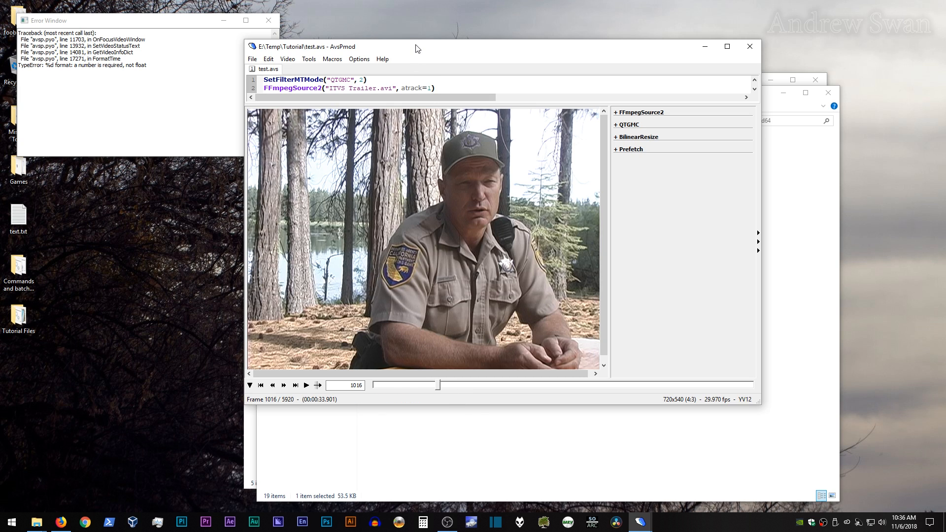
key(Right)
key(Right)
key(Right)
key(Right)
key(Right)
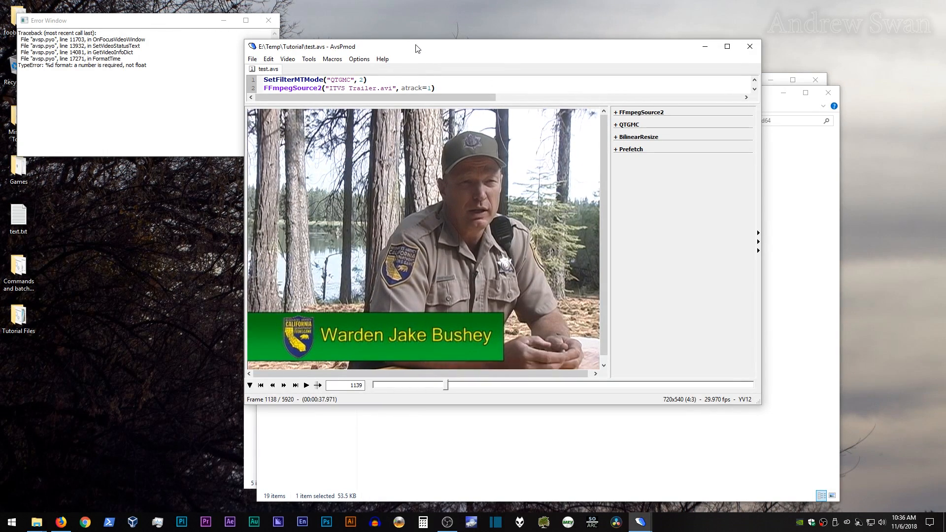
click(502, 390)
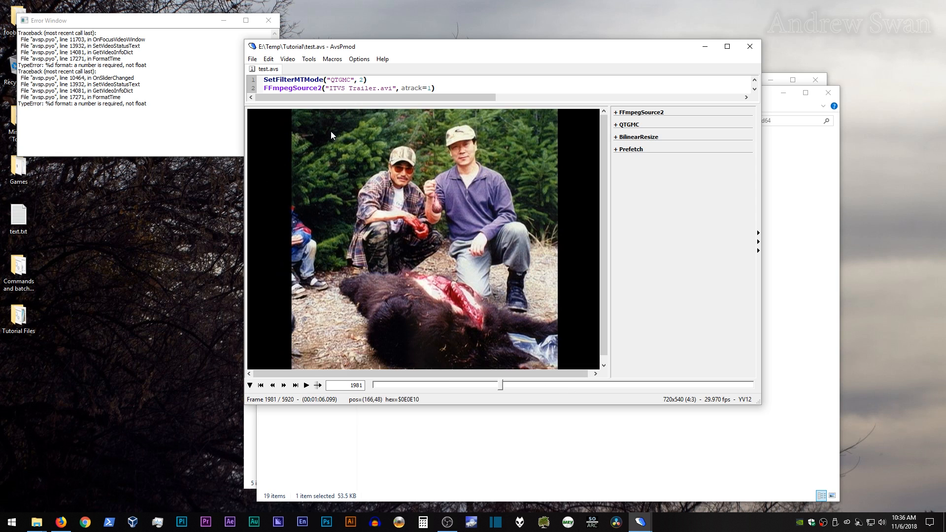
Reveal the whole script, set FPSDivisor to 1 in the QTGMC line, and refresh the video preview
drag(340, 104, 340, 148)
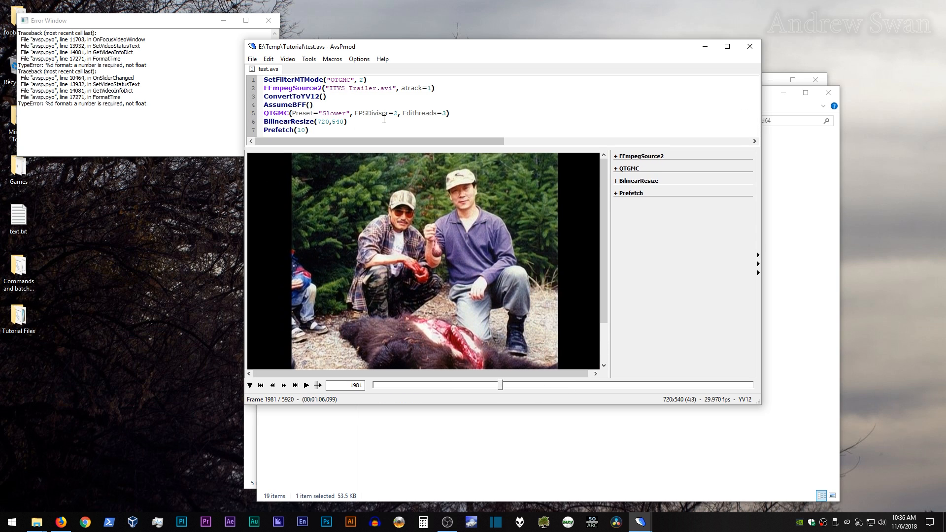
double_click(395, 113)
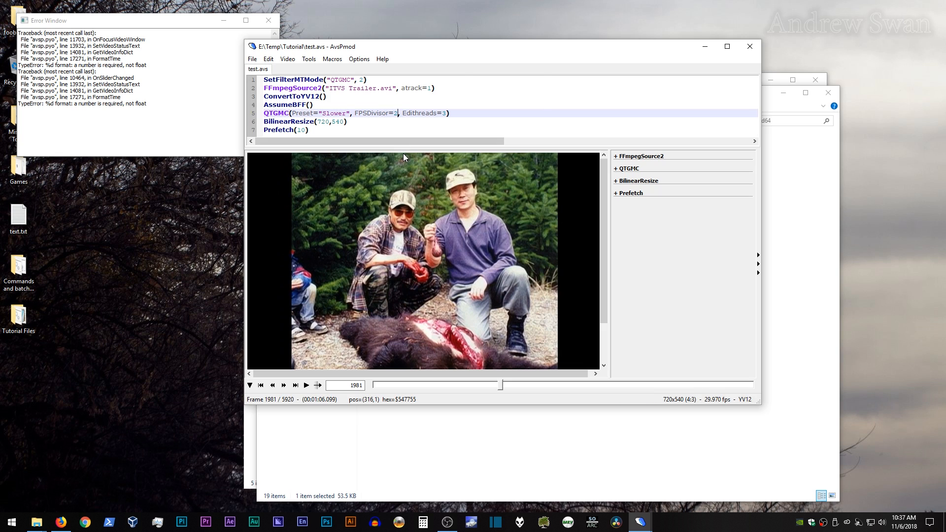
text(1)
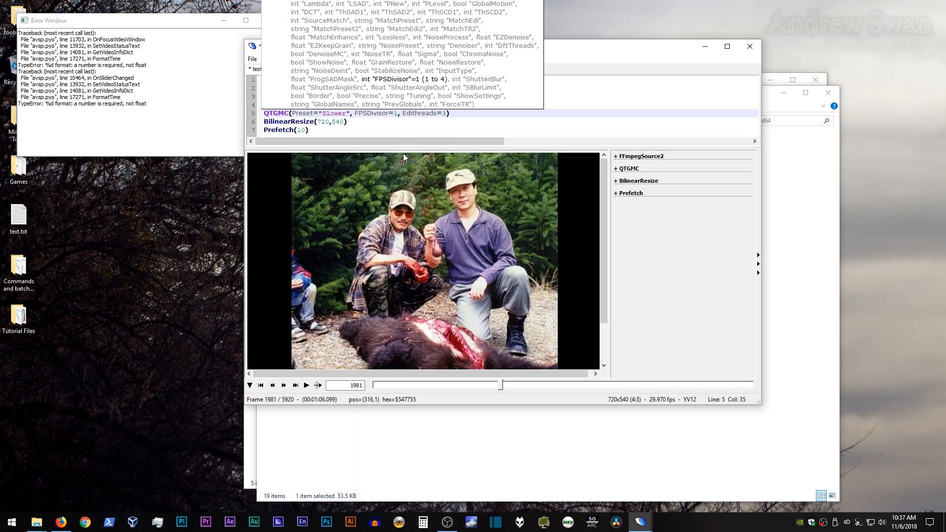
click(499, 384)
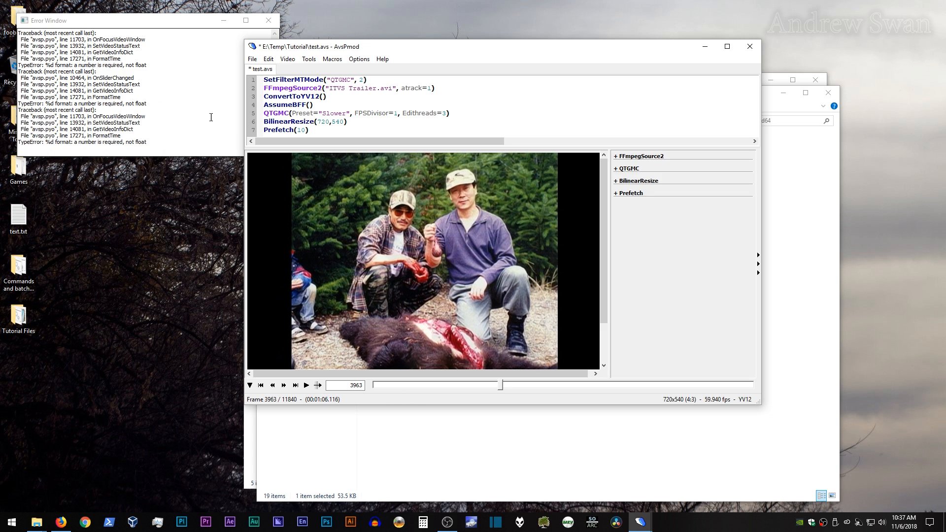
Set FPSDivisor to 2 in the QTGMC line, save test.avs, and close AvsPmod and its folder window
double_click(396, 113)
text(2)
key(ctrl+s)
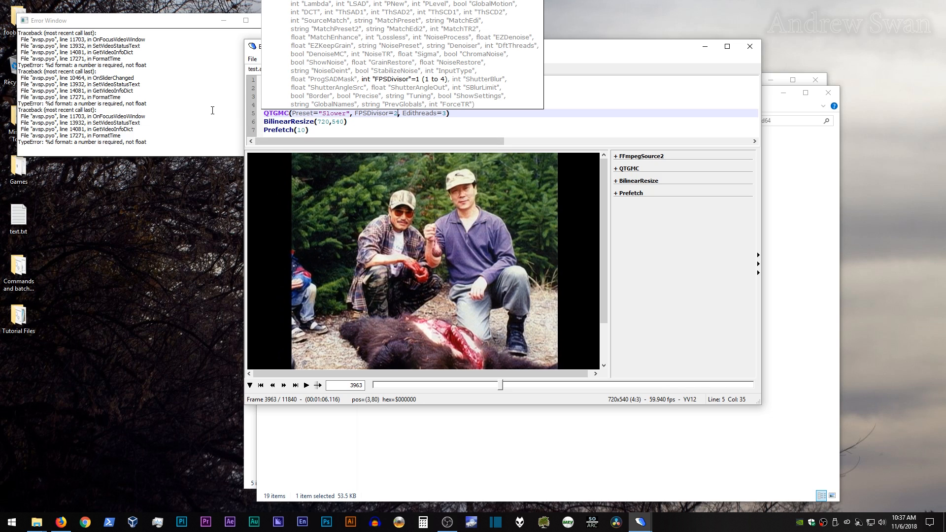
click(748, 46)
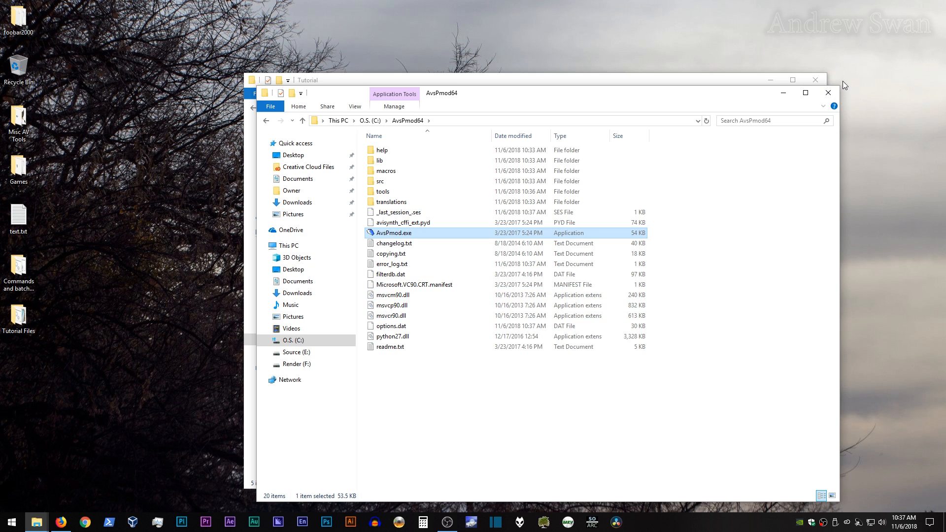
click(829, 93)
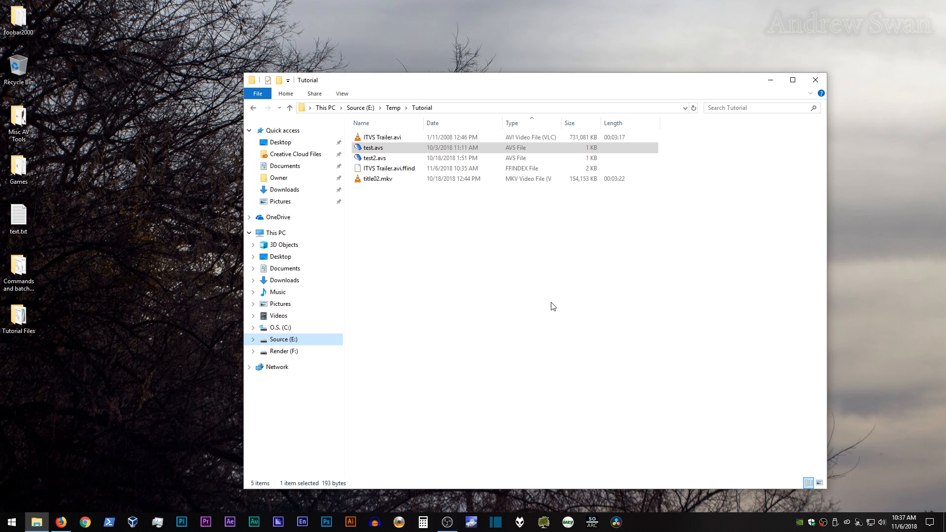
Create a new text document in the Tutorial folder and name it test32.bat, accepting the extension change
right_click(388, 204)
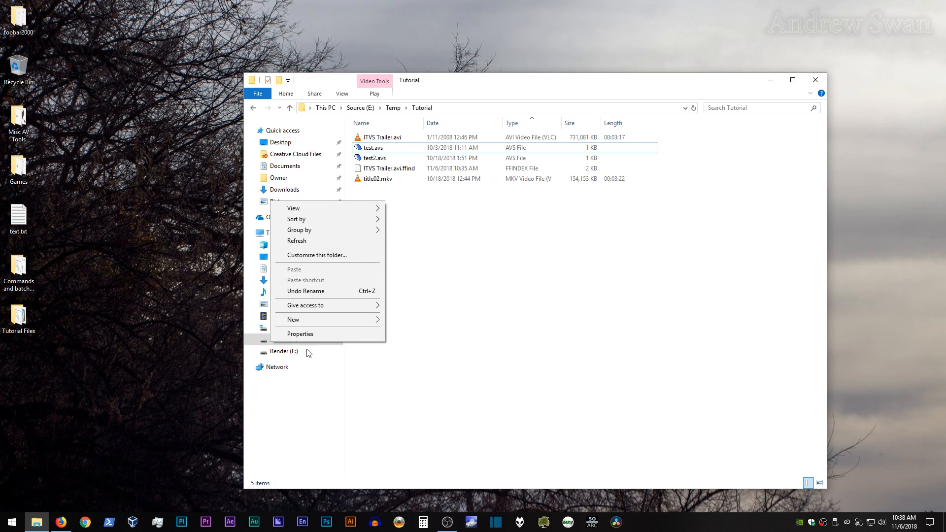
mouse_move(318, 320)
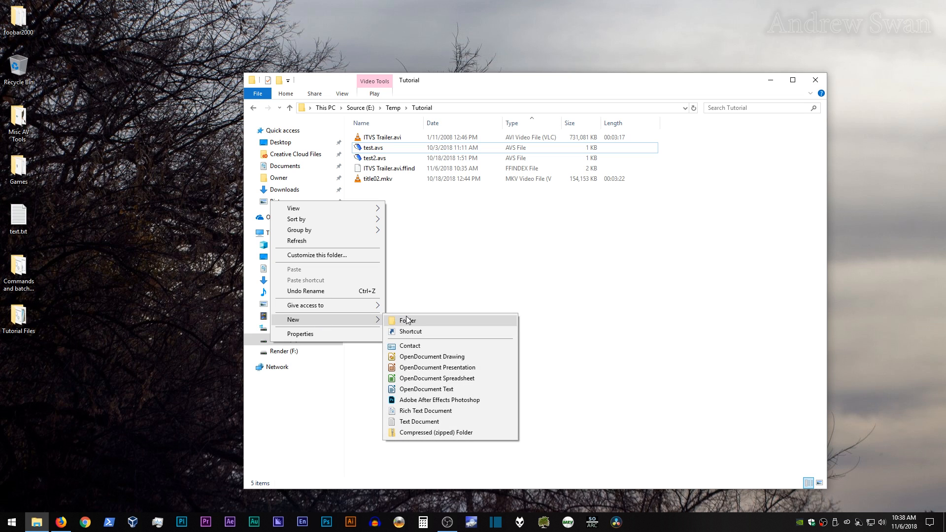
click(417, 422)
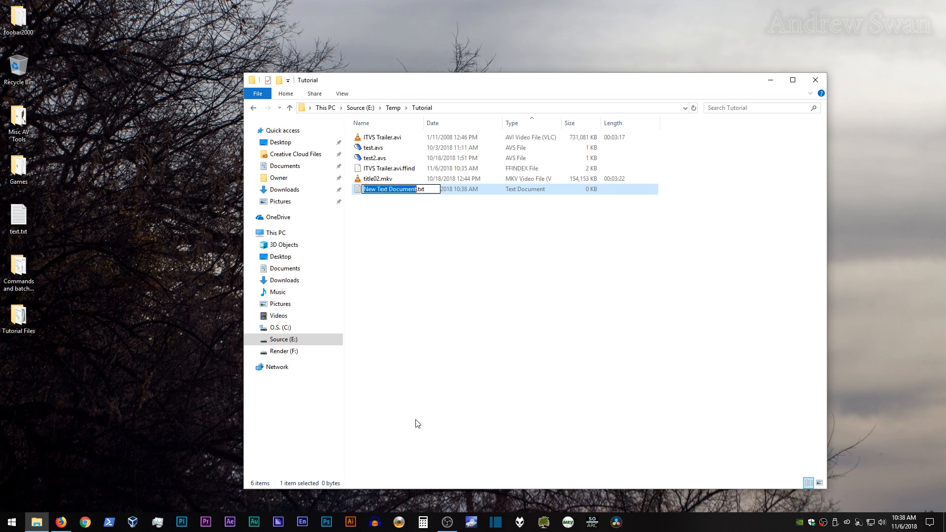
text(test)
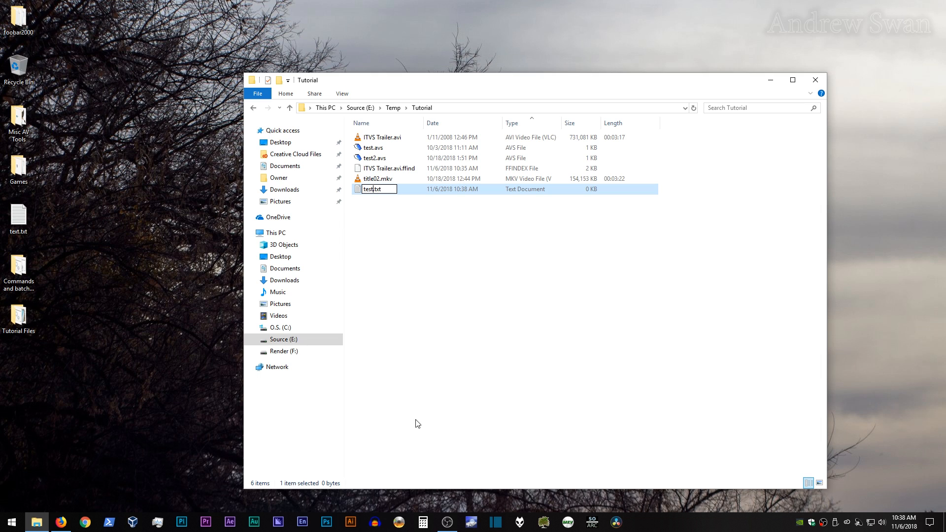
text(32)
key(Delete)
key(Delete)
key(Delete)
text(bat)
key(Return)
key(Return)
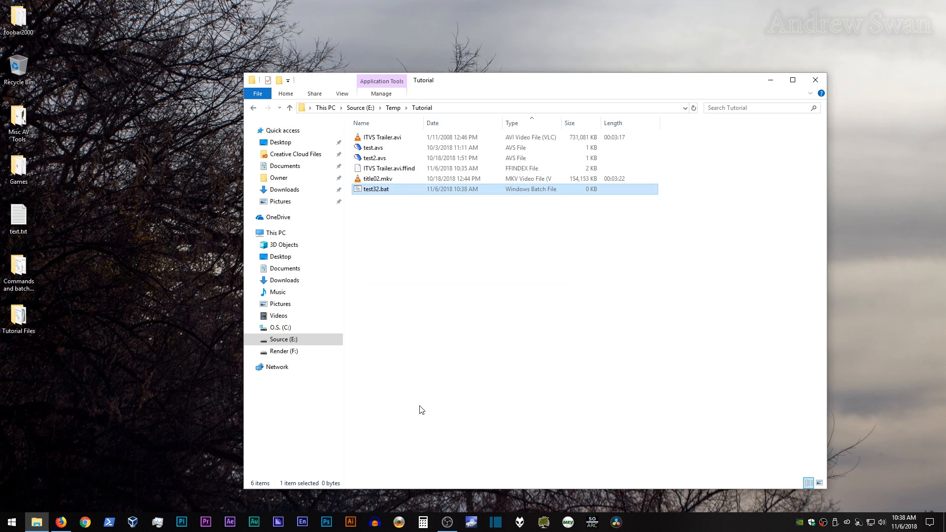
Open test32.bat for editing in Notepad and start its command with ffmpeg32 -i "test.avs" -c:v prores
right_click(381, 193)
click(353, 211)
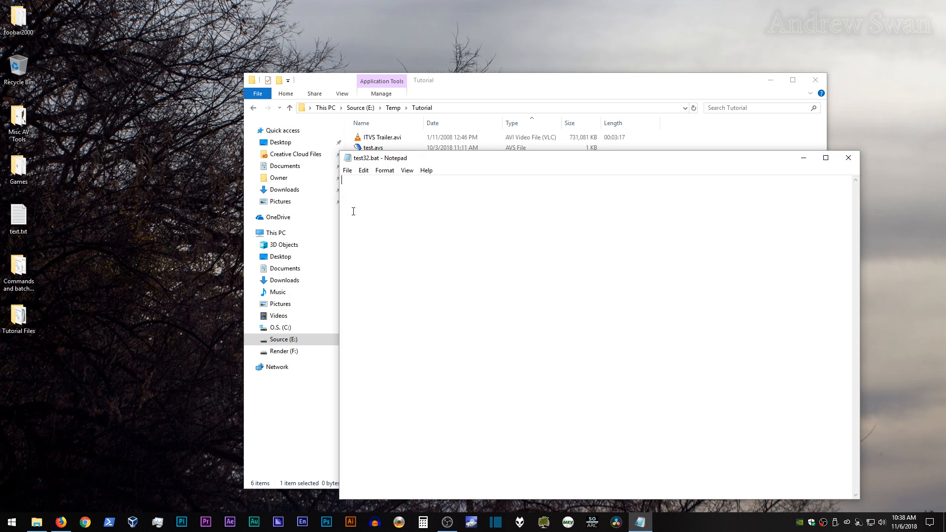
drag(445, 159, 257, 154)
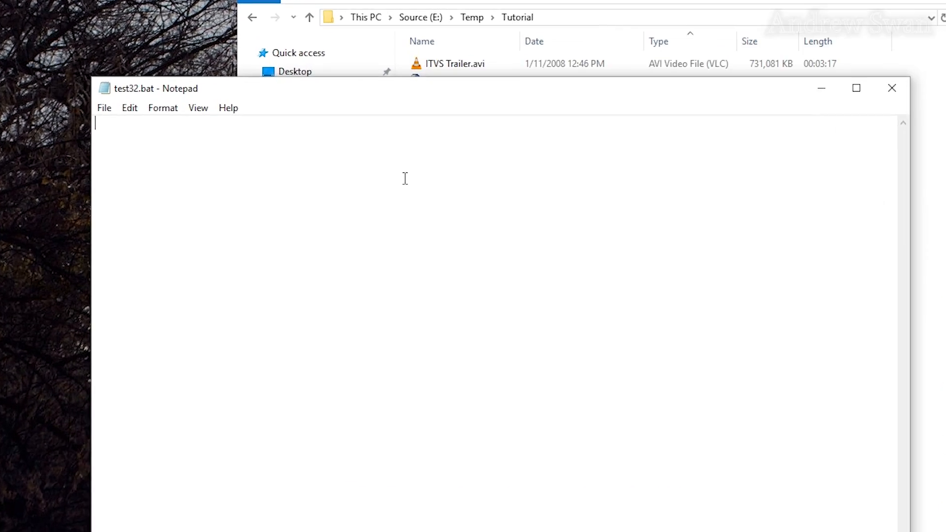
text(ffmpeg32)
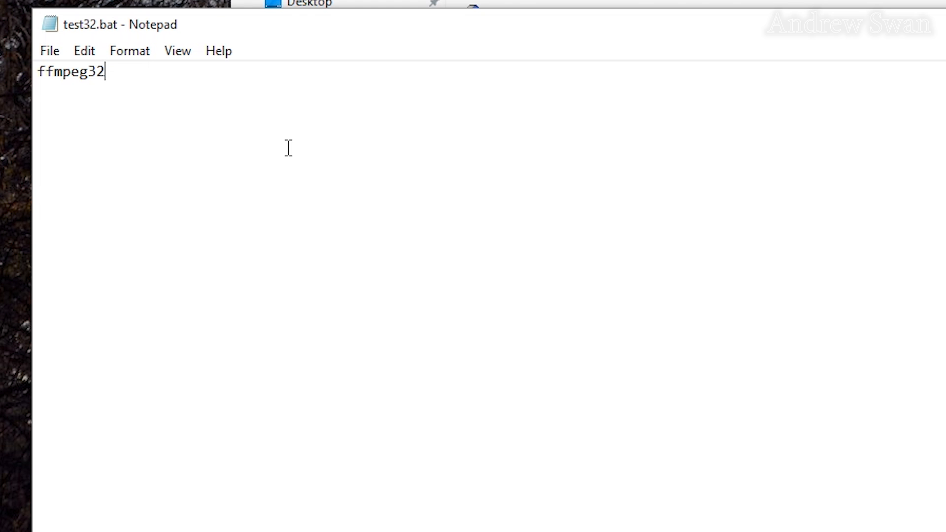
text(-i "test)
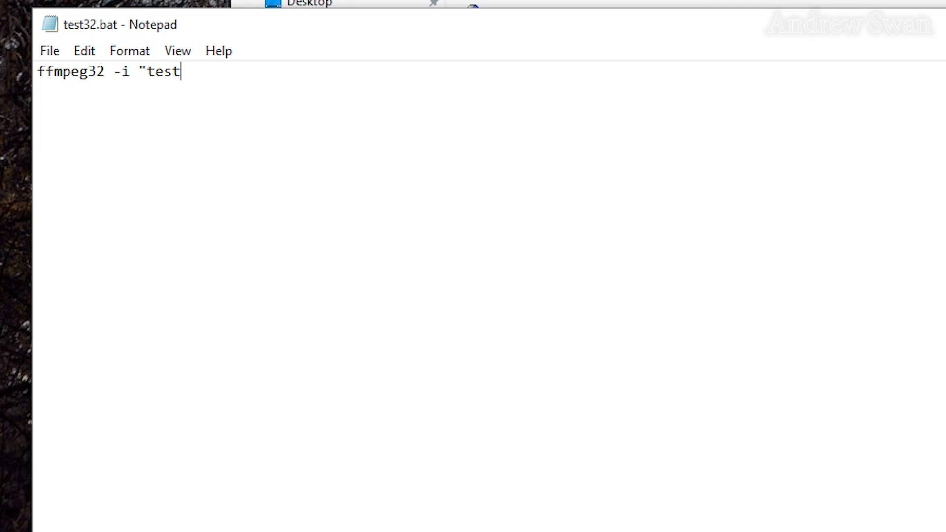
text(.avs")
text(-c:v)
text(prores)
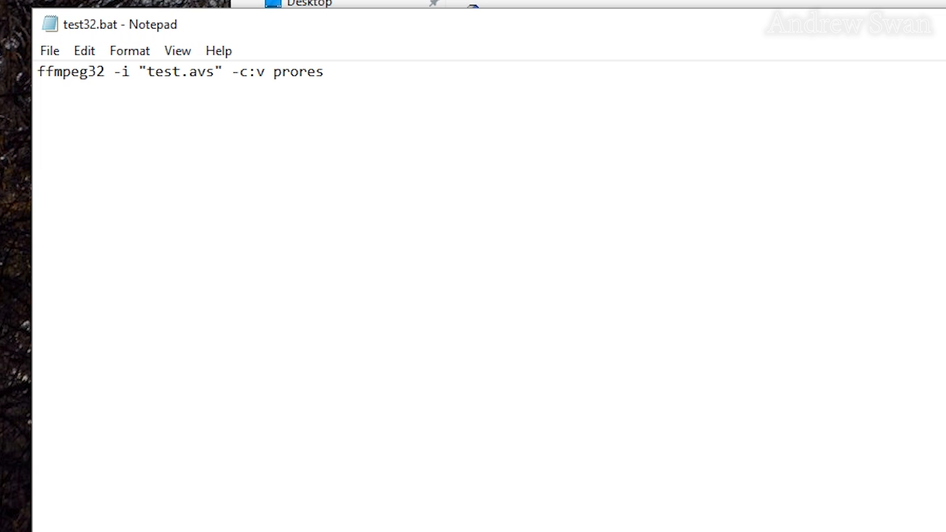
Extend the ffmpeg32 command with the video options -profile:v 3 -pix_fmt yuv422p10le
text( -profile:v)
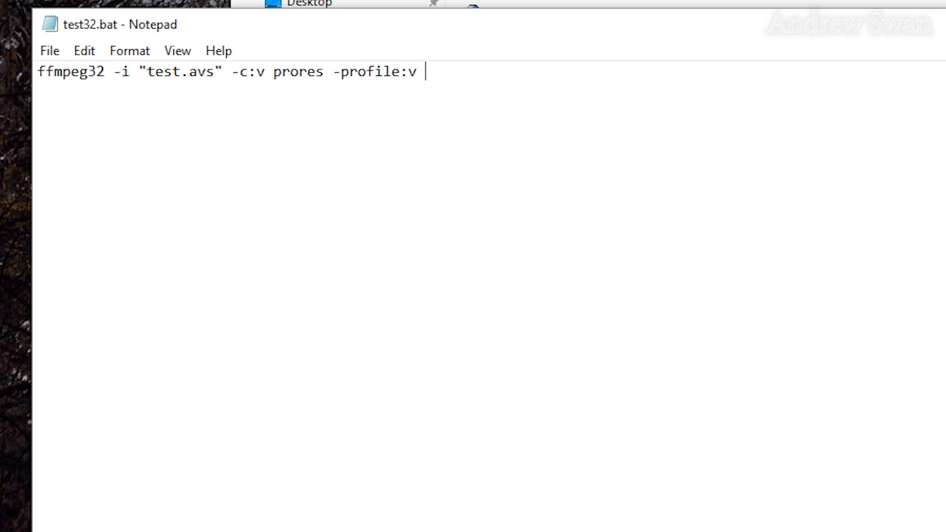
text(3)
text(-)
text(pix_fmt yuv)
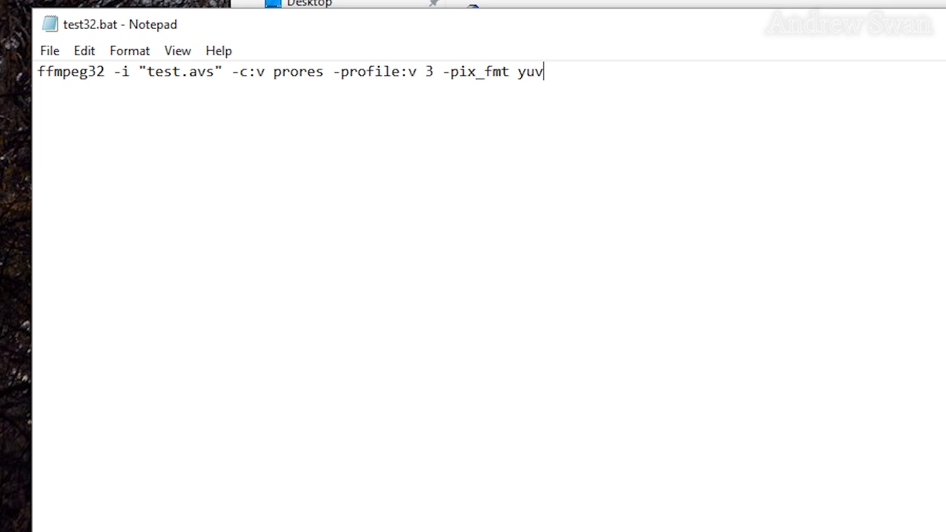
text(422p10le)
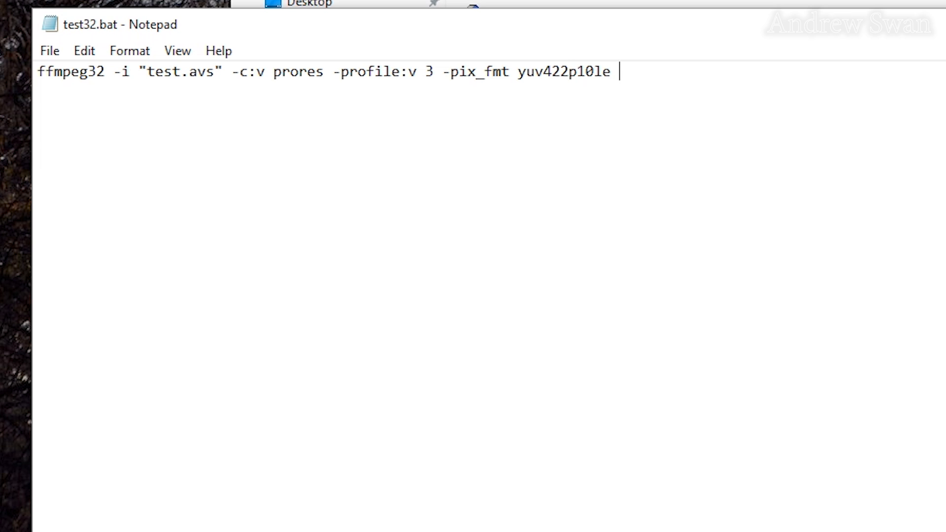
Complete the ffmpeg32 command with the audio codec and output path: -c:a pcm_s16le "F:\Tutorial\test32.mov"
text( -c:a)
text(pcm_s1)
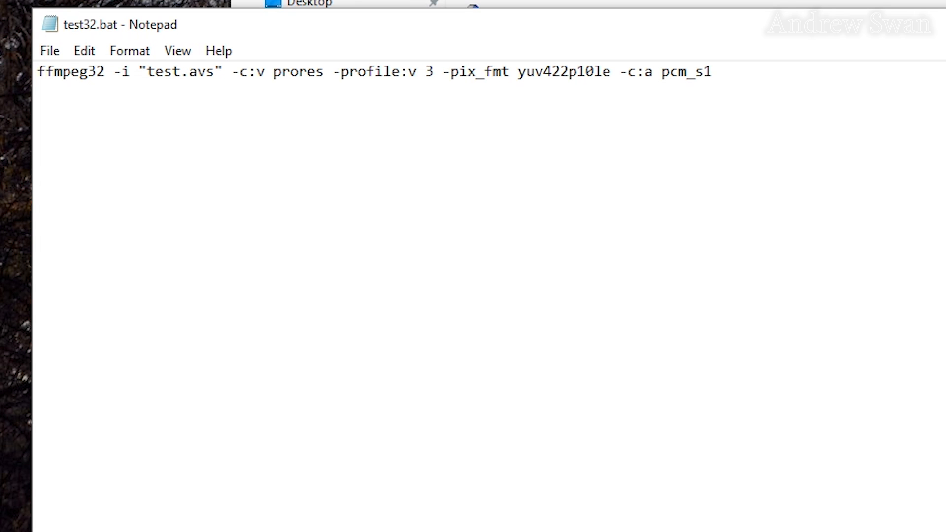
text(6le "F:\Tutorial\)
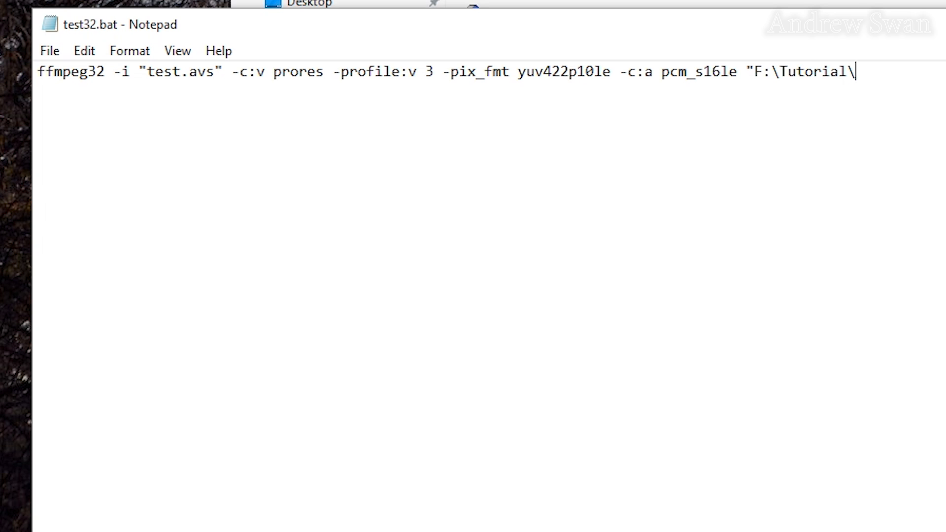
text(test32.mov)
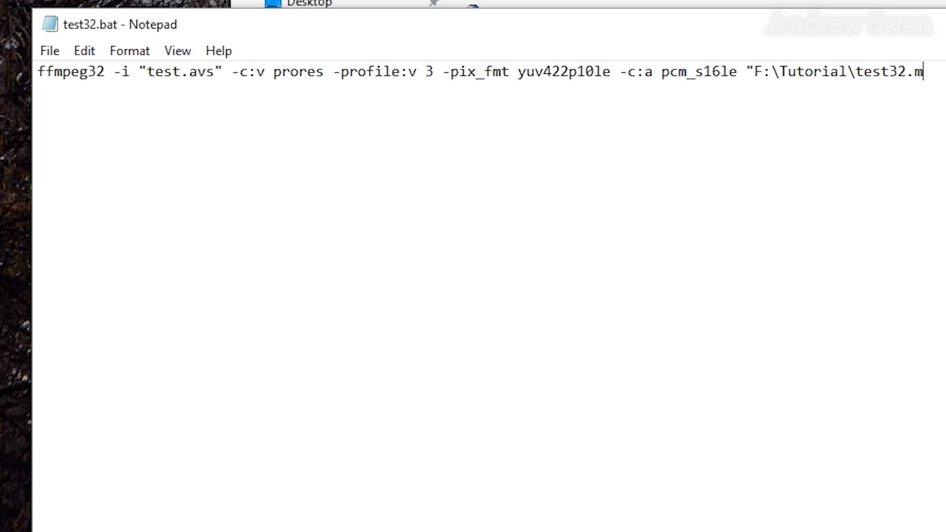
text(")
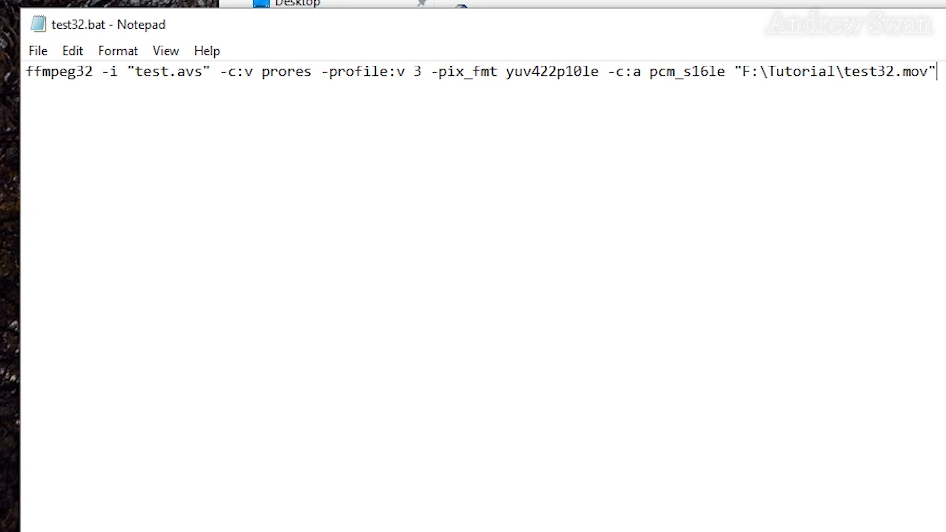
Save and close test32.bat and run it to encode test.avs with the 32-bit FFmpeg
key(Left)
key(shift+Left)
key(shift+Left)
key(shift+Left)
key(shift+Left)
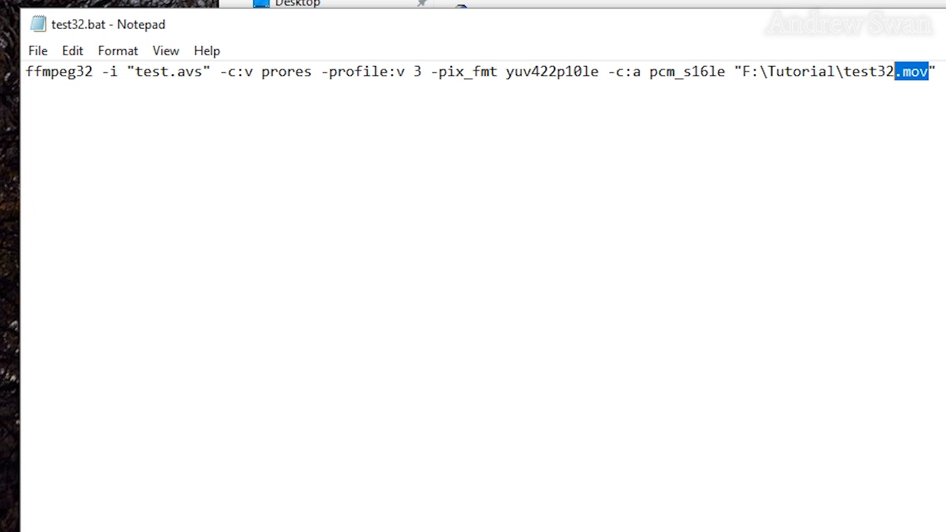
click(39, 52)
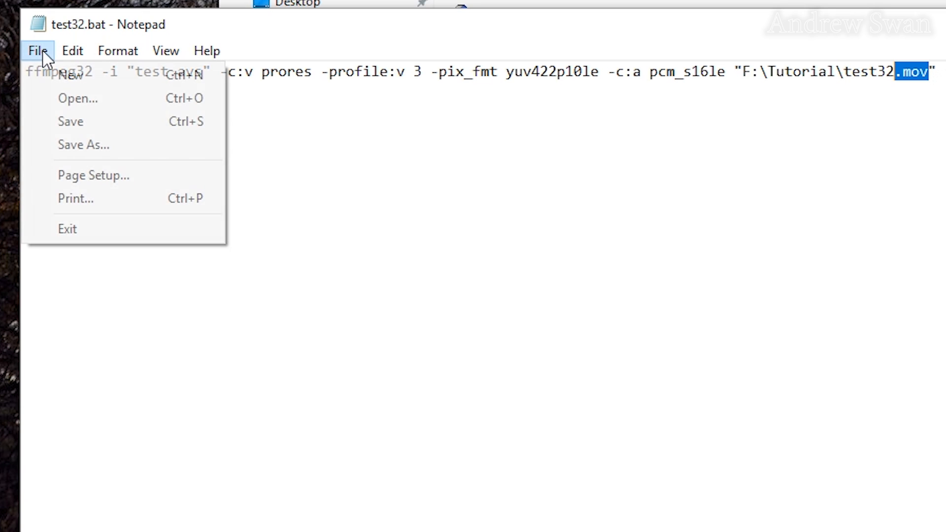
click(64, 127)
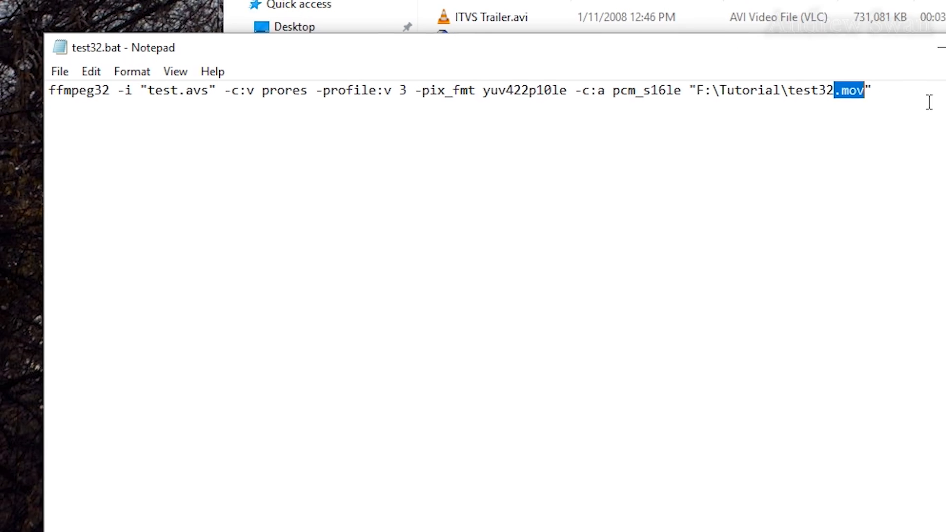
click(930, 99)
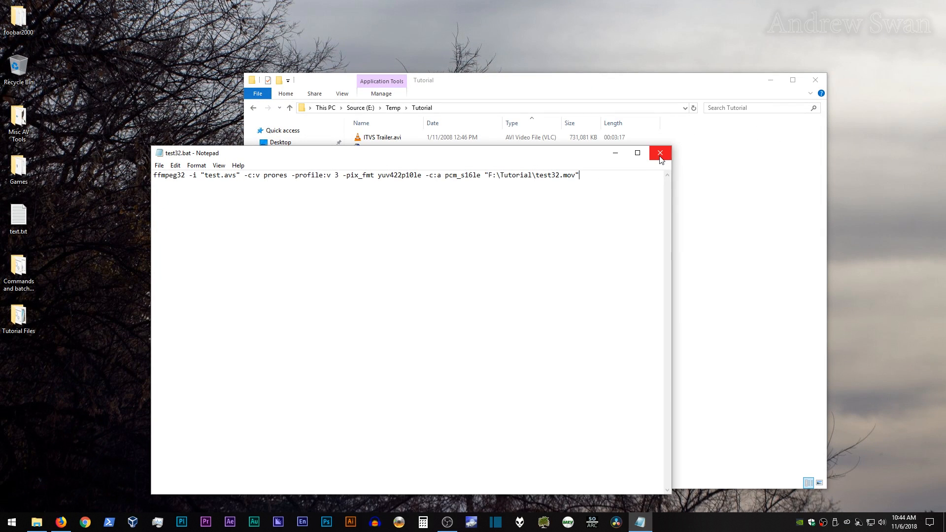
click(661, 153)
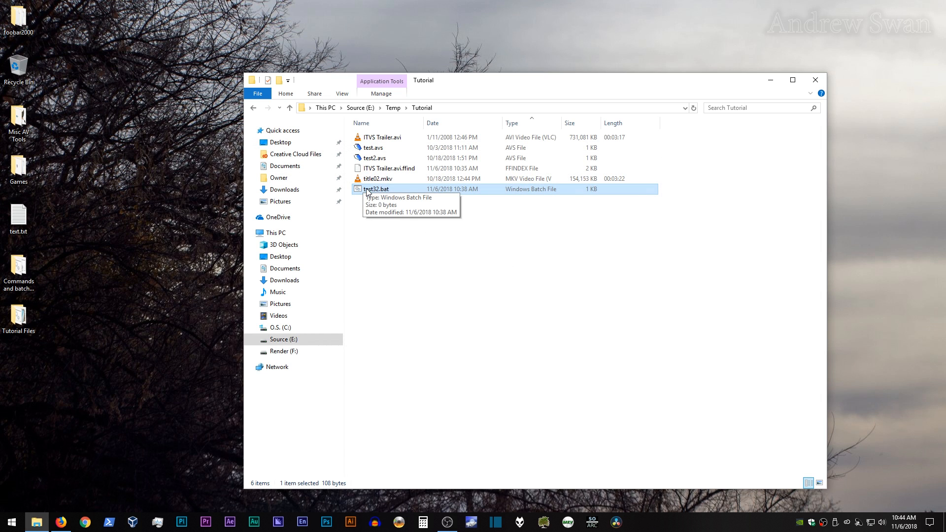
double_click(376, 189)
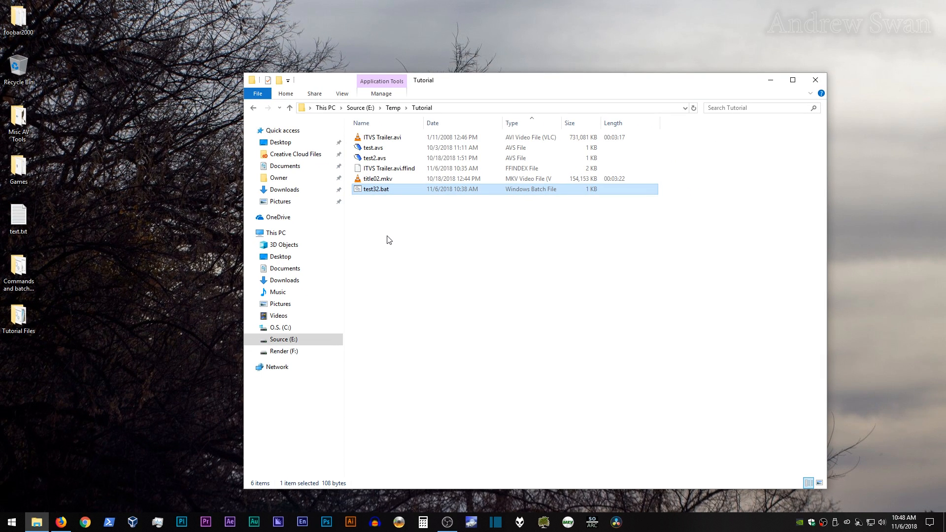
Create a new text document in the Tutorial folder and name it test64.bat, accepting the extension change
right_click(375, 212)
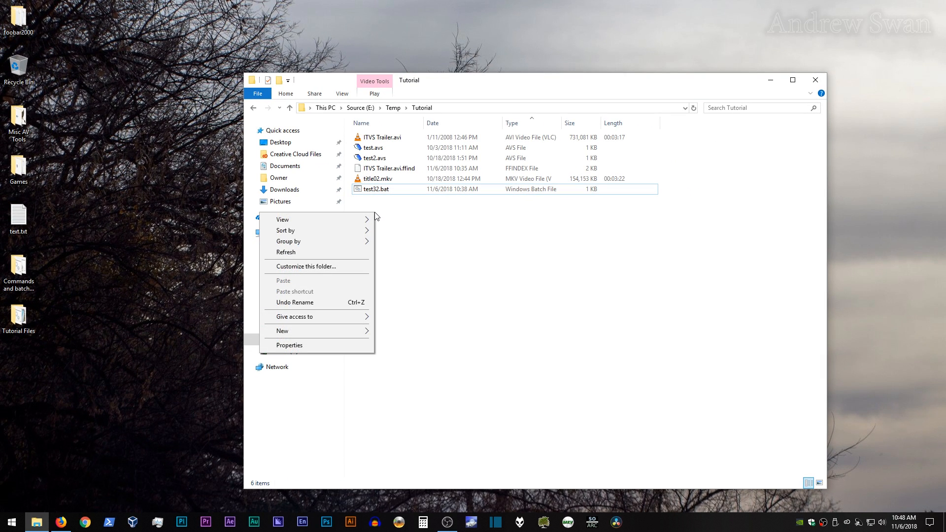
mouse_move(296, 331)
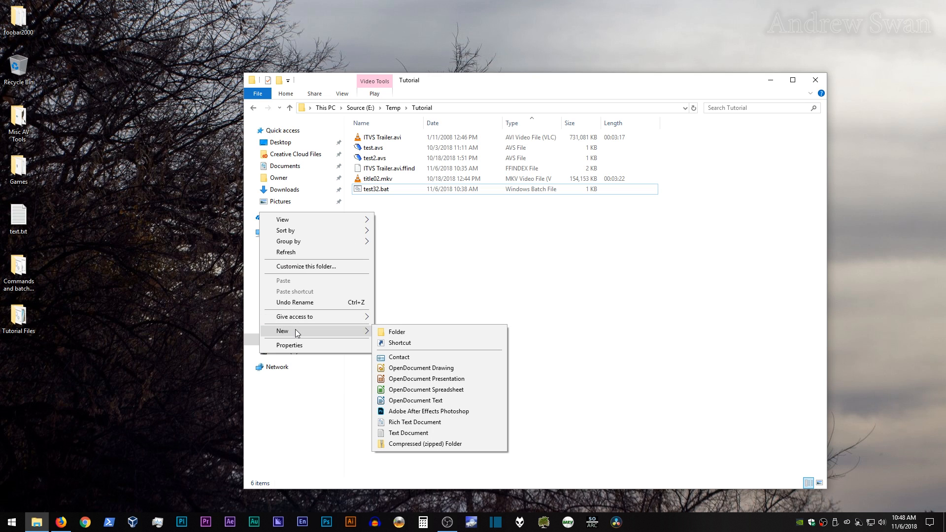
click(400, 433)
text(t)
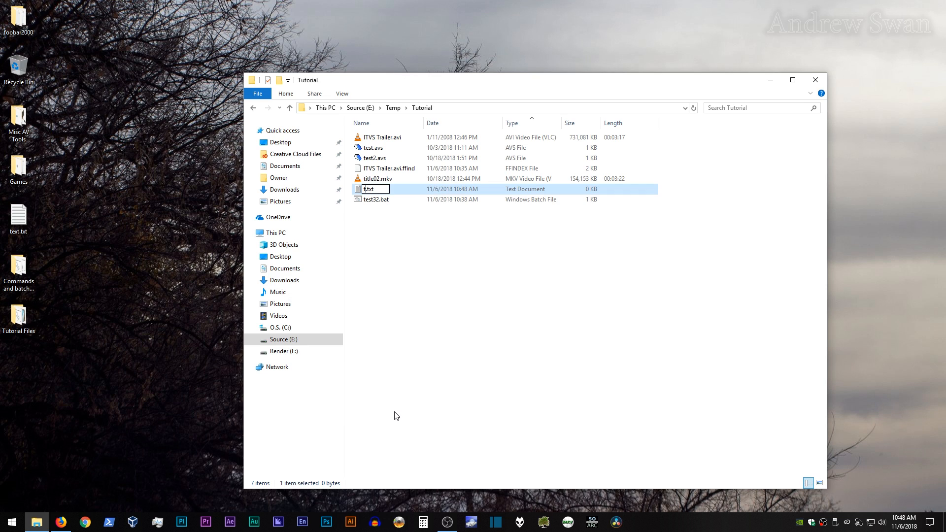
text(est64)
key(Delete)
key(Delete)
text(ba)
key(Return)
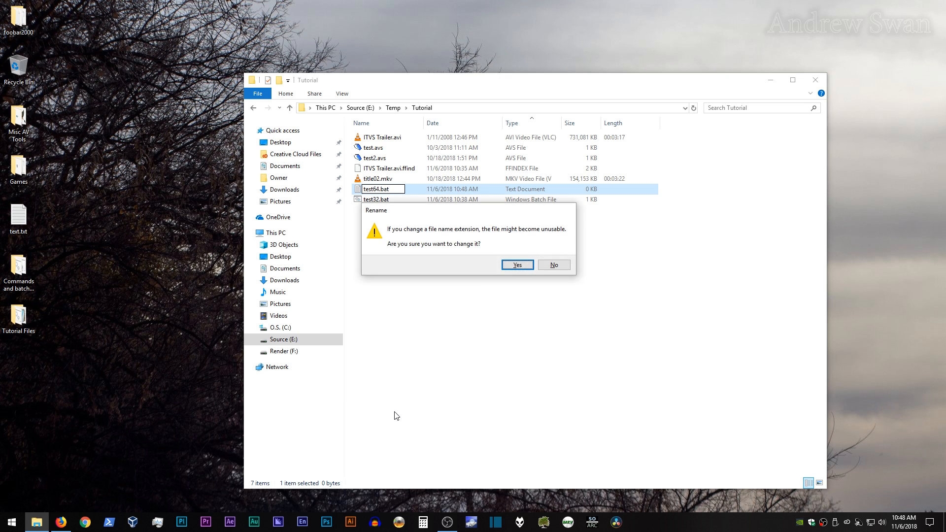
key(Return)
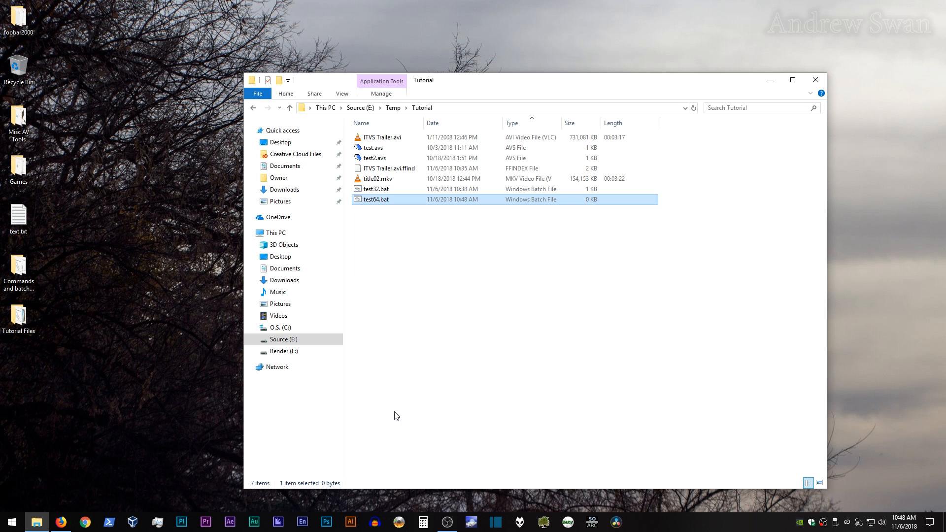
Open test64.bat for editing in Notepad and move its window aside so the file list is reachable
right_click(373, 204)
click(329, 219)
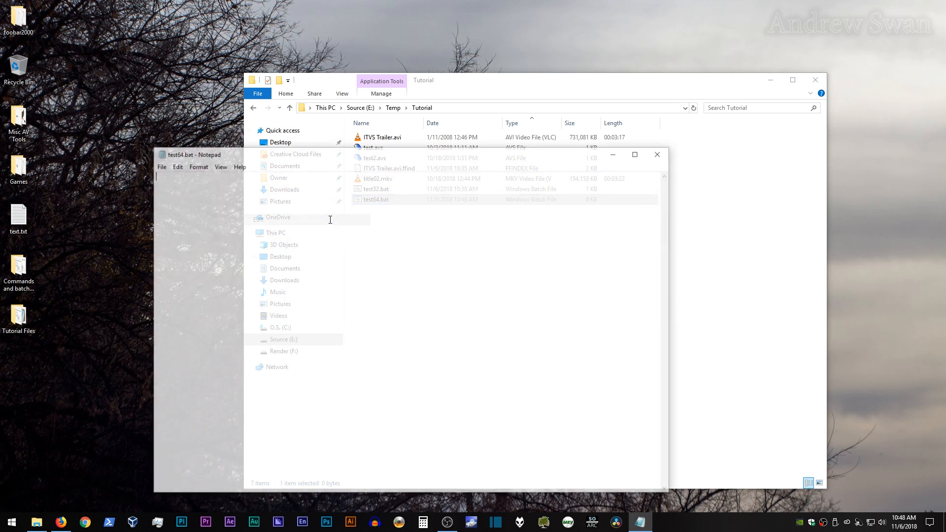
drag(302, 156, 219, 169)
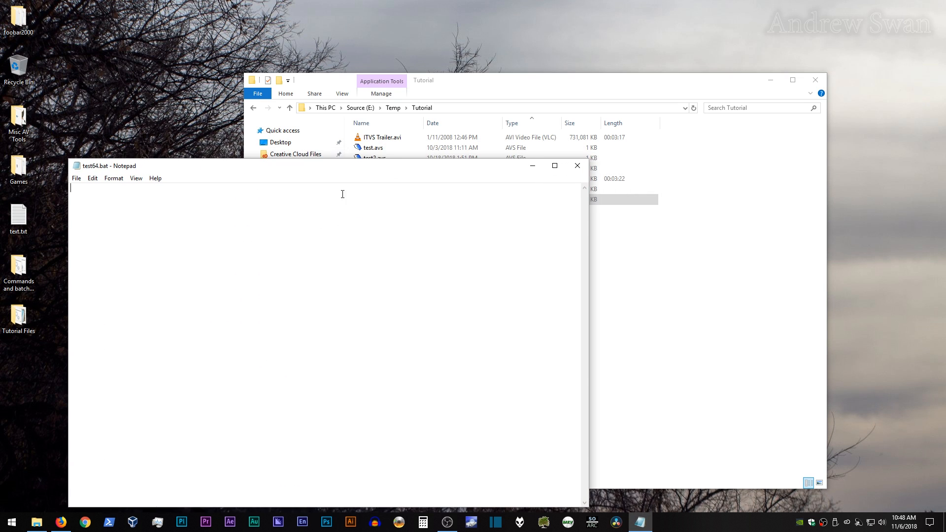
Copy the entire ffmpeg command from test32.bat into the empty test64.bat, closing test32.bat
click(613, 243)
right_click(367, 190)
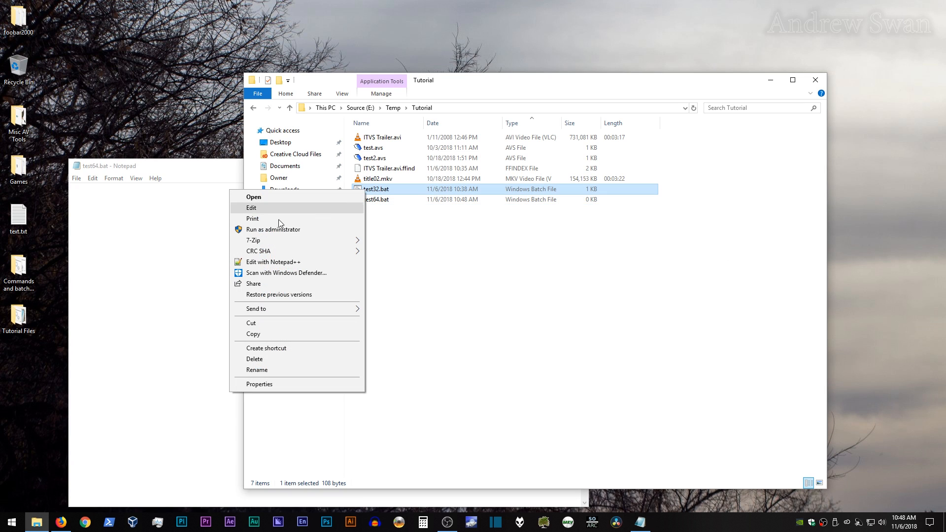
click(271, 211)
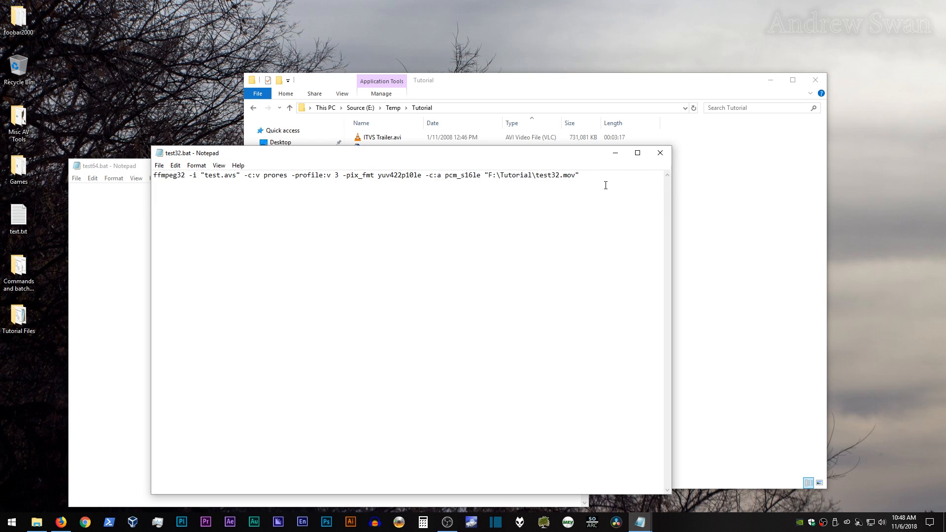
drag(606, 185, 155, 176)
right_click(187, 180)
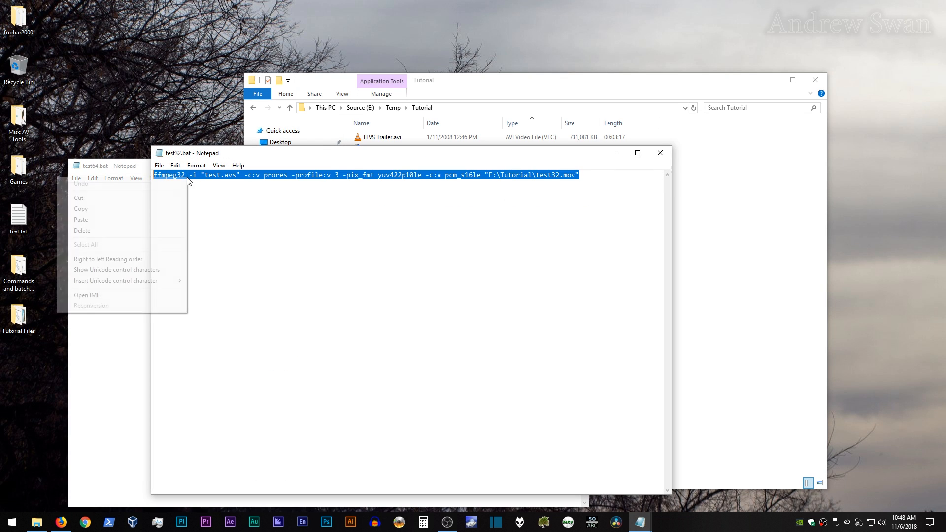
click(164, 206)
click(660, 154)
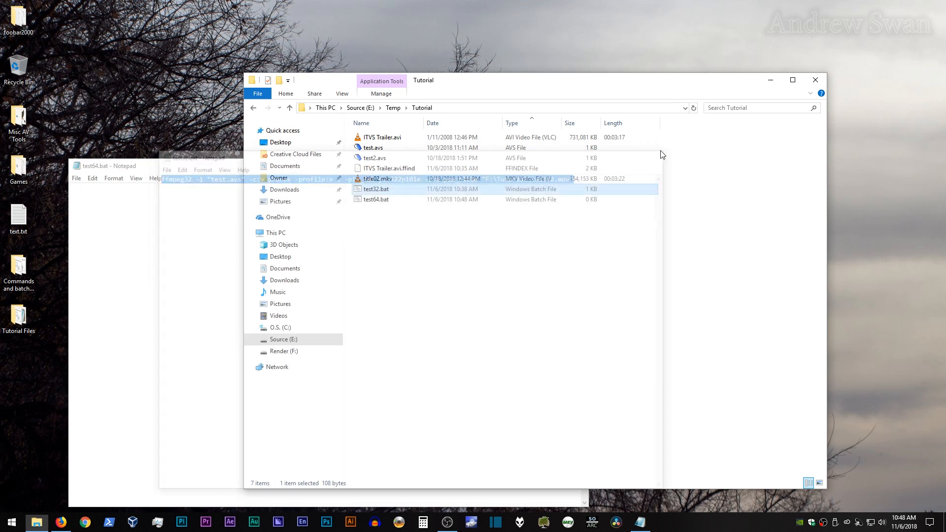
click(178, 233)
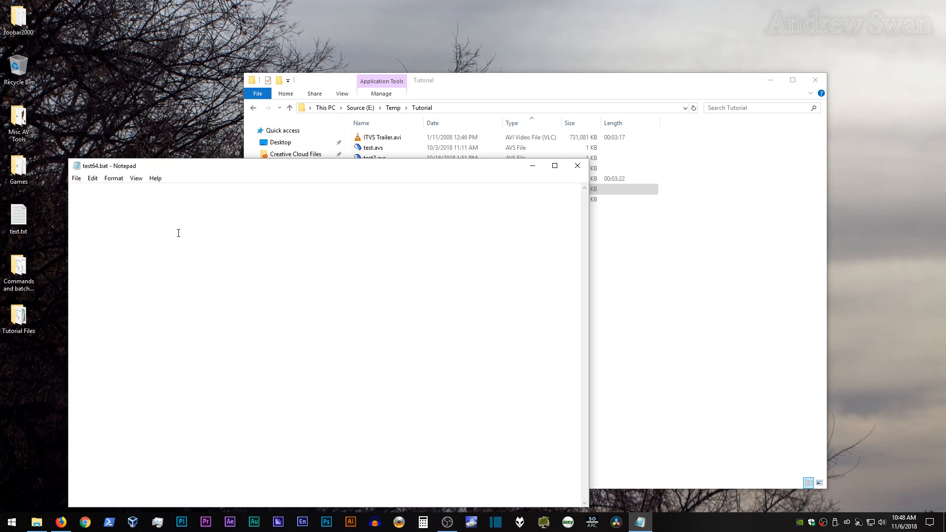
right_click(178, 233)
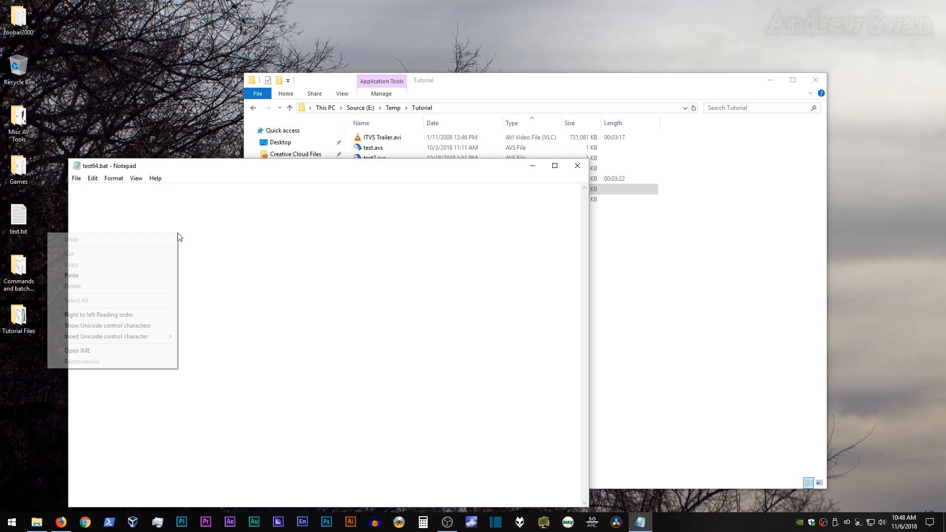
click(125, 277)
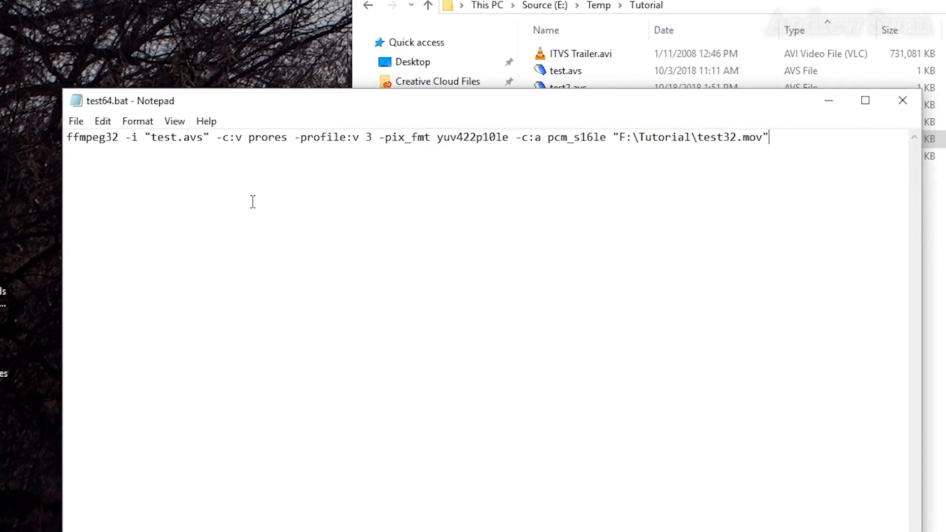
Adapt the command in test64.bat to call ffmpeg64 and output to "F:\Tutorial\test64.mov"
click(102, 188)
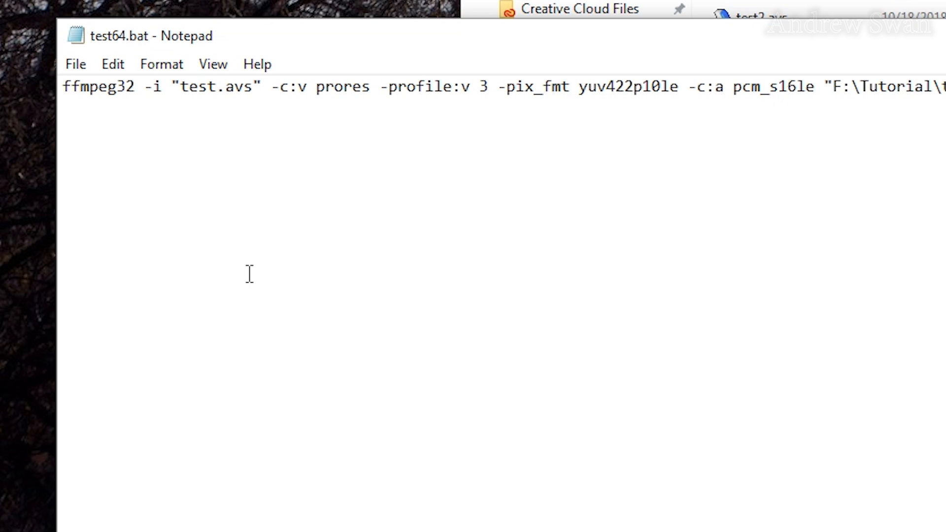
key(BackSpace)
key(BackSpace)
text(64)
click(892, 87)
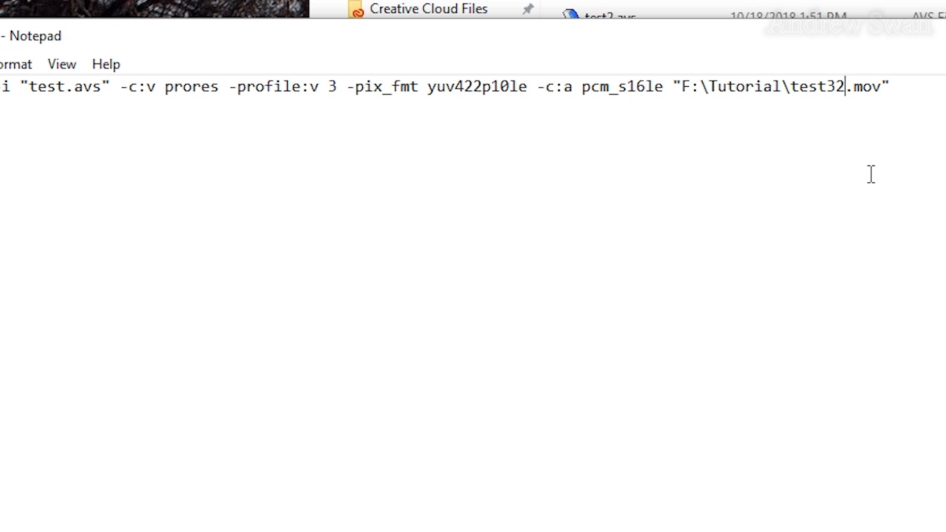
key(BackSpace)
key(BackSpace)
text(64 -)
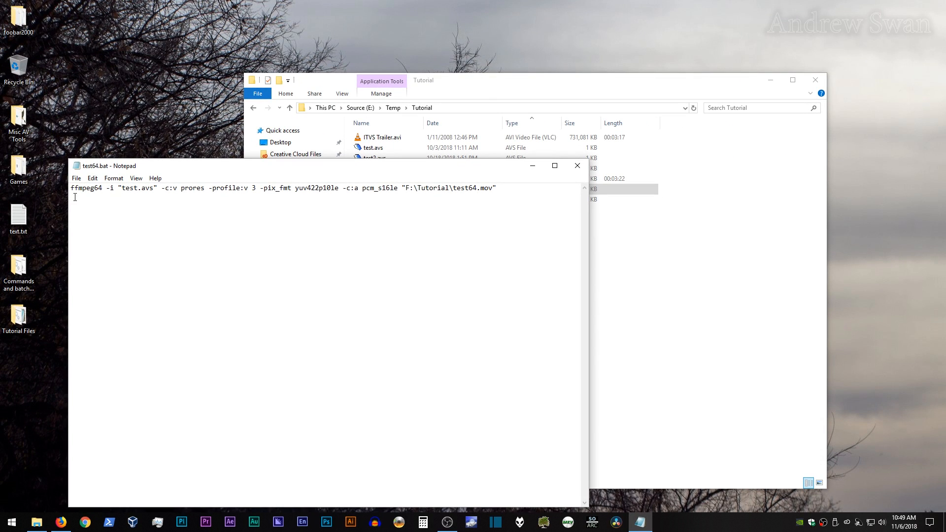
Save and close test64.bat and run it to encode test.avs with the 64-bit FFmpeg
click(76, 178)
click(86, 212)
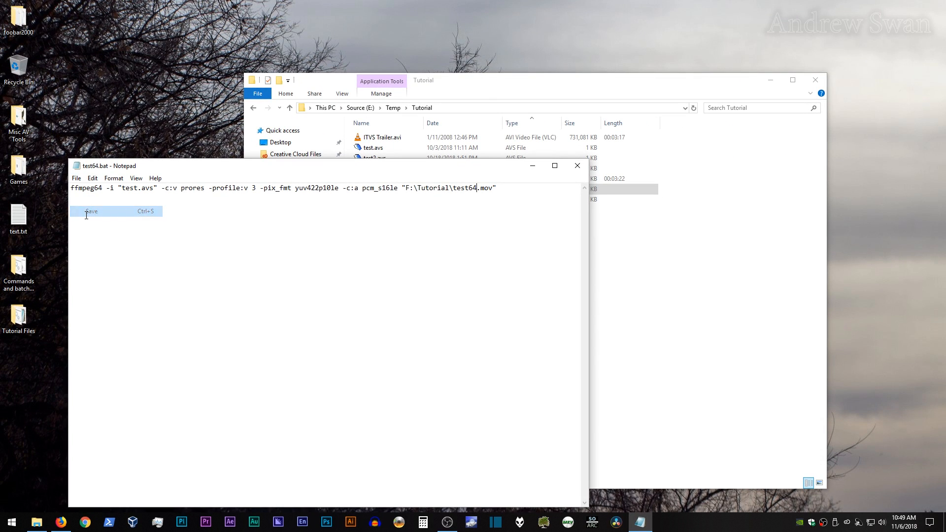
click(578, 167)
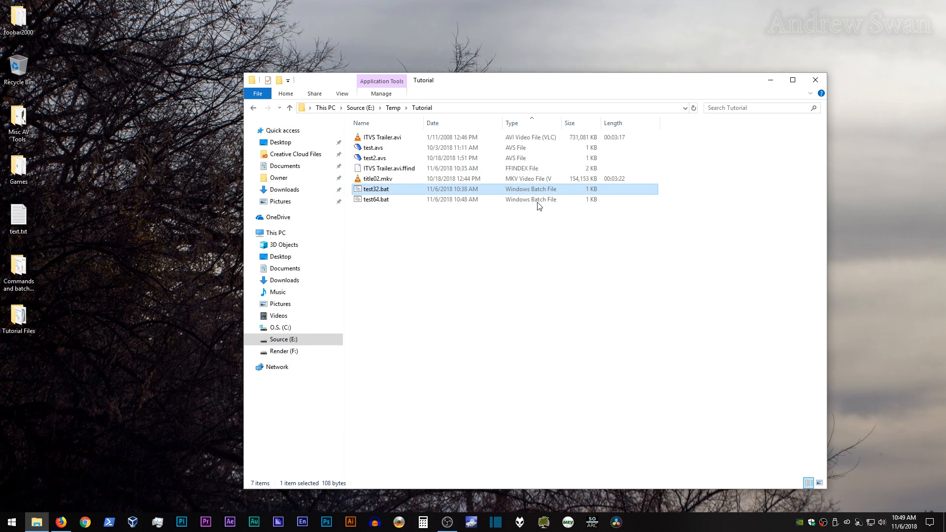
click(382, 199)
double_click(379, 200)
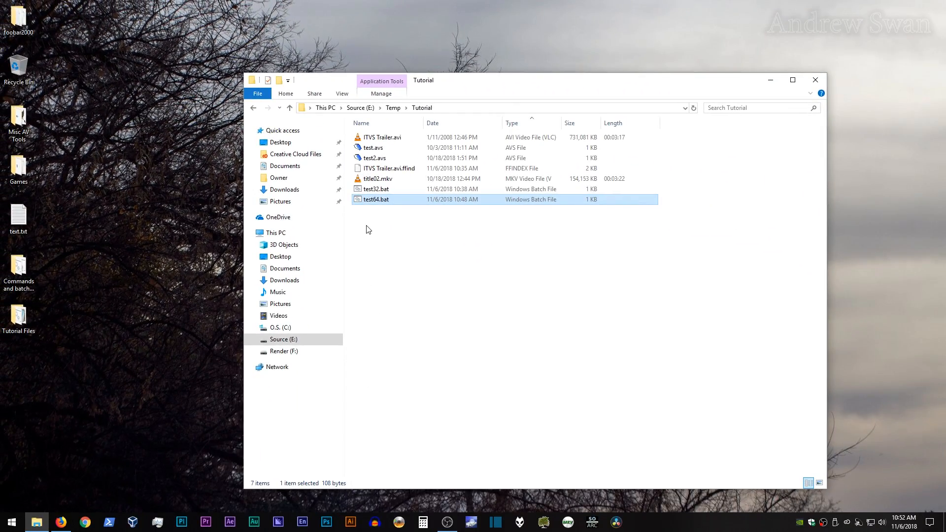
Open the Tutorial folder on the Render (F:) drive and check the encoded test32.mov and test64.mov files
click(771, 81)
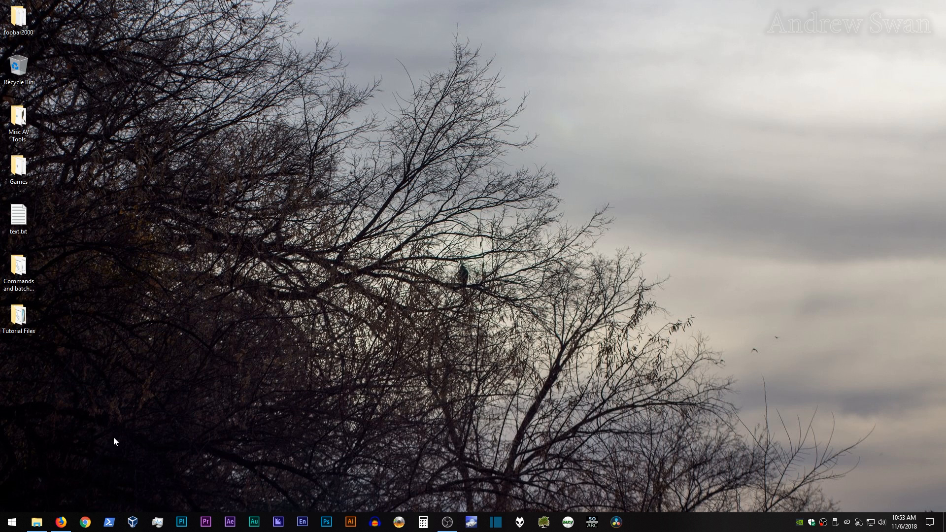
click(36, 522)
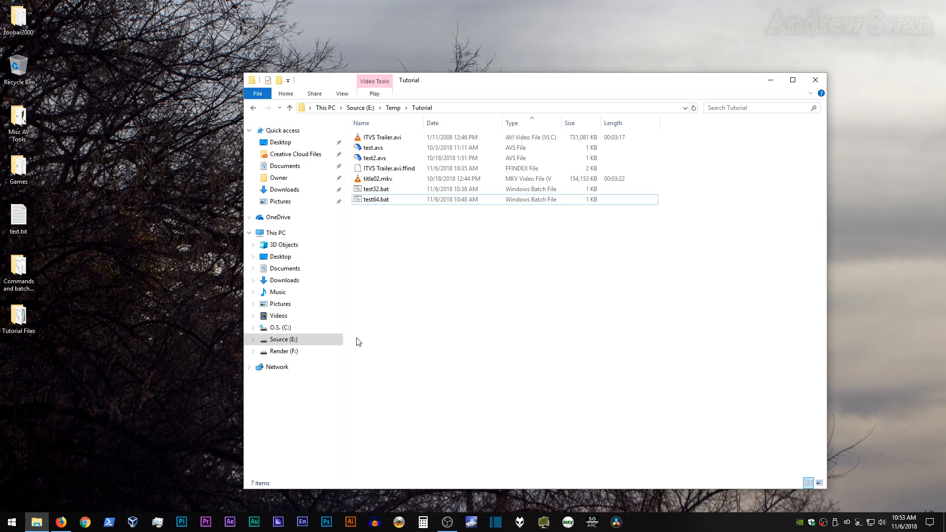
click(278, 352)
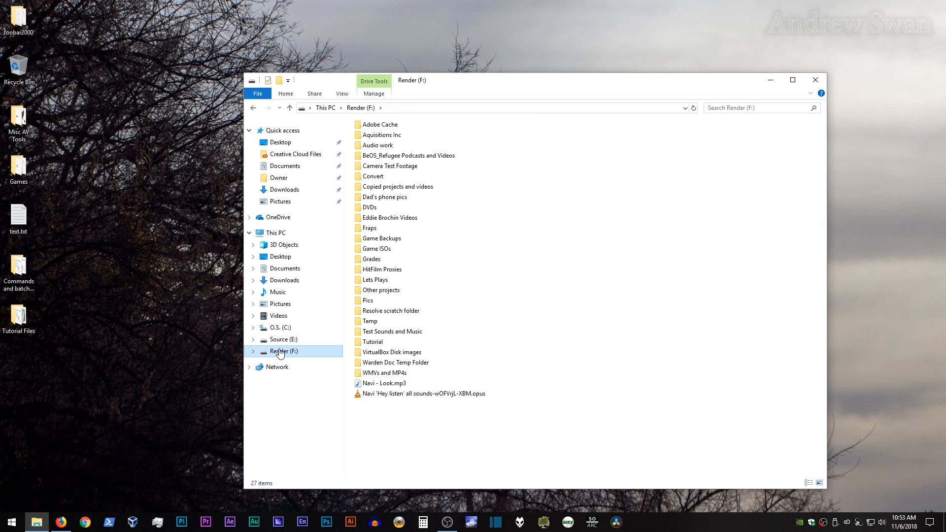
double_click(370, 341)
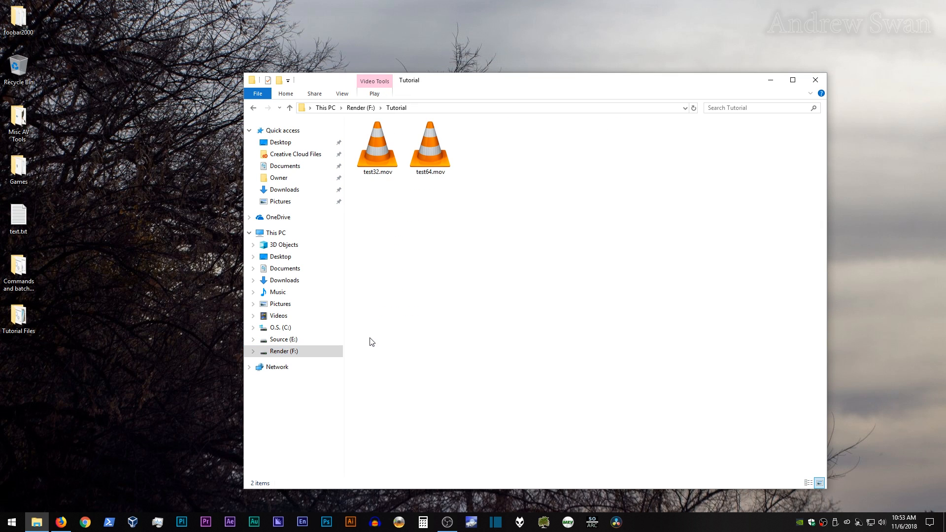
click(380, 172)
click(436, 155)
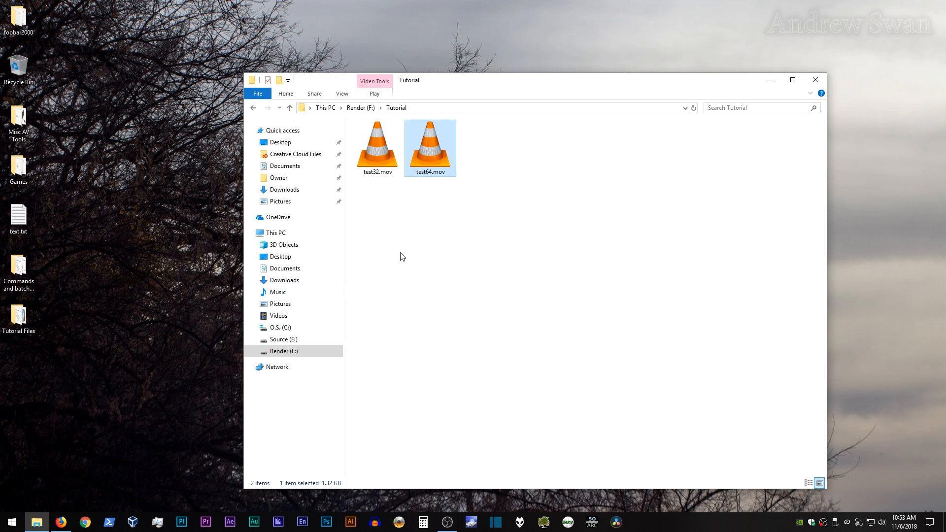
Switch to After Effects and import test32.mov and test64.mov from the F: Tutorial folder into the project
click(230, 522)
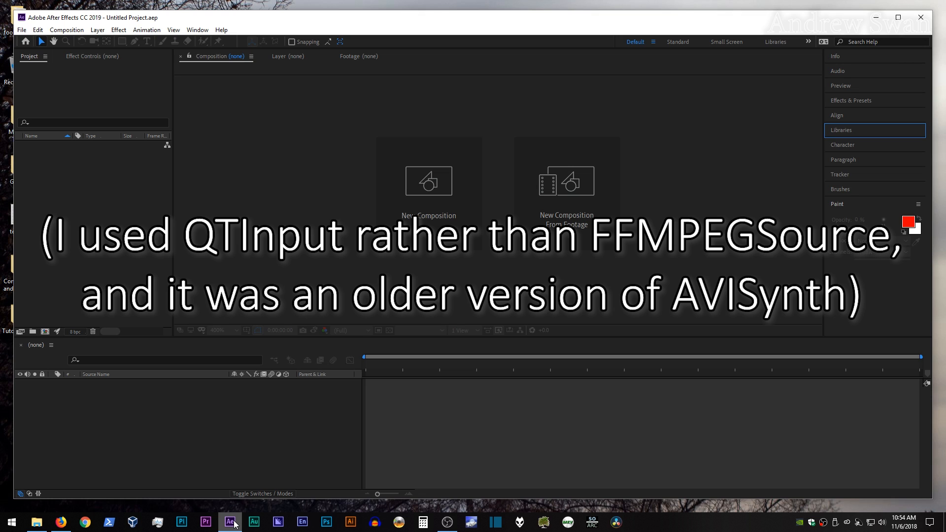
click(37, 523)
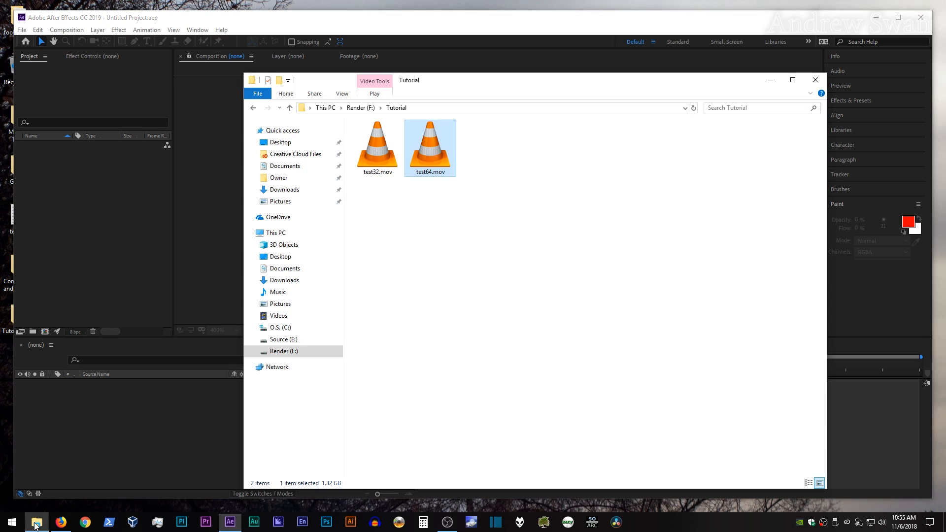
drag(515, 200, 117, 192)
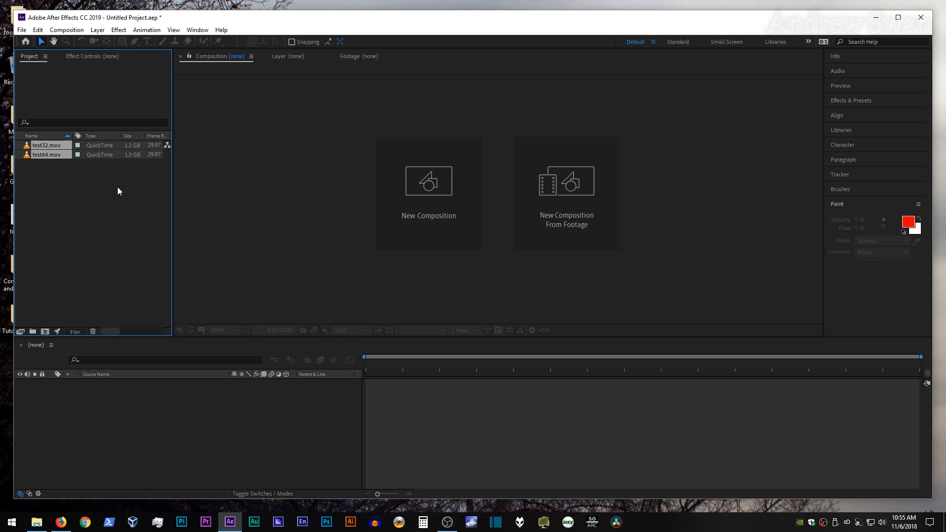
click(46, 169)
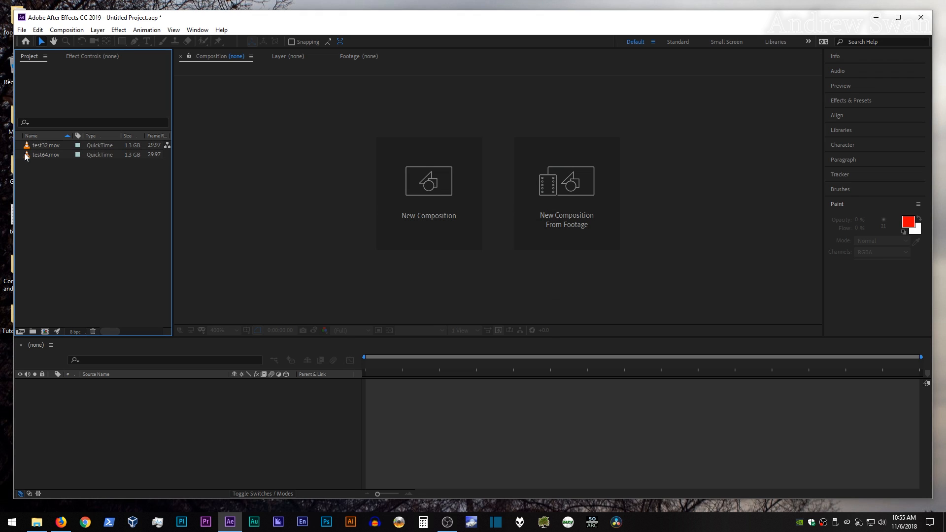
Create a composition from test64.mov with test32.mov layered above it, and move the current time to 0;00;57;18
drag(29, 155, 38, 439)
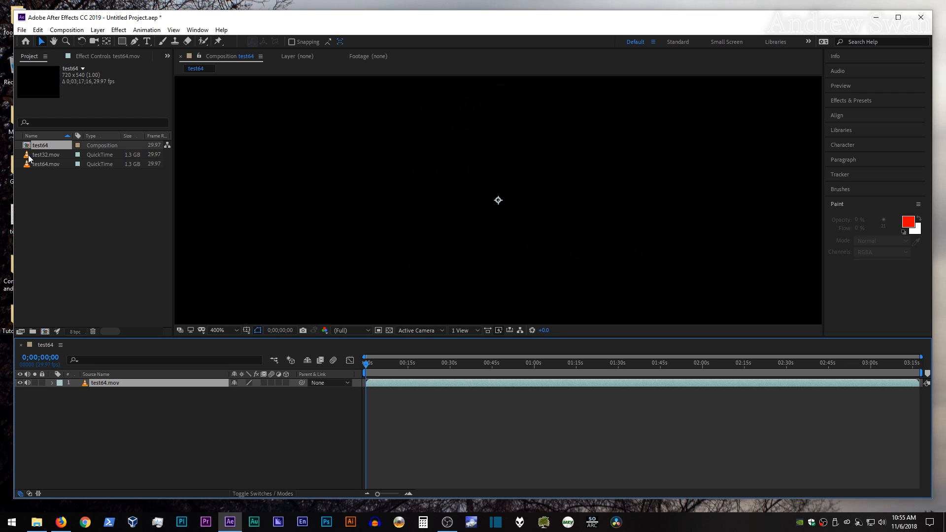
drag(28, 155, 69, 379)
drag(507, 369, 530, 381)
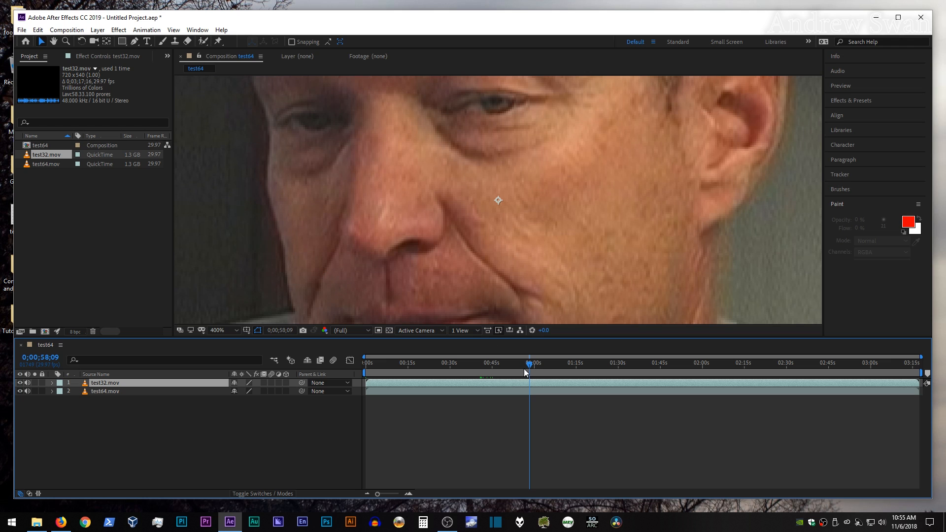
drag(525, 368, 527, 362)
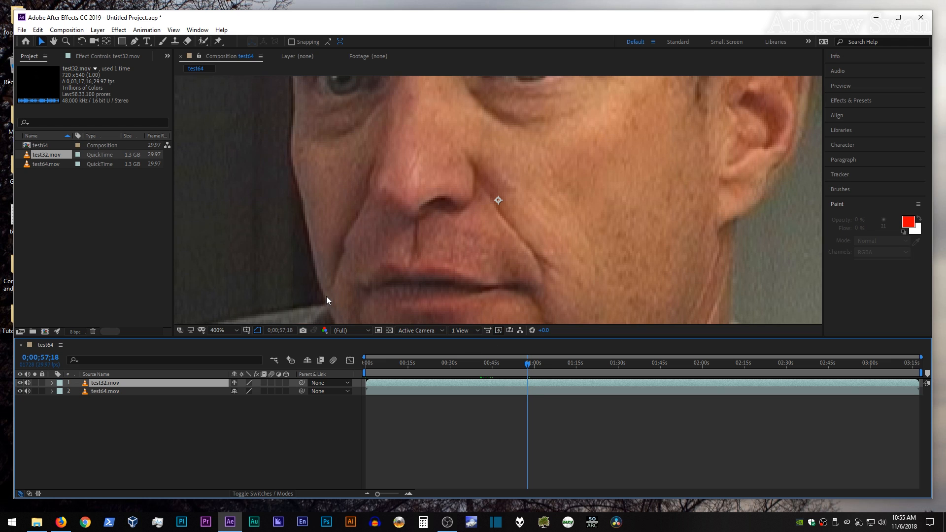
Compare the two encodes in close-up on the man's face at 400% by repeatedly hiding and showing the test32.mov layer
scroll(326, 300, down, 2)
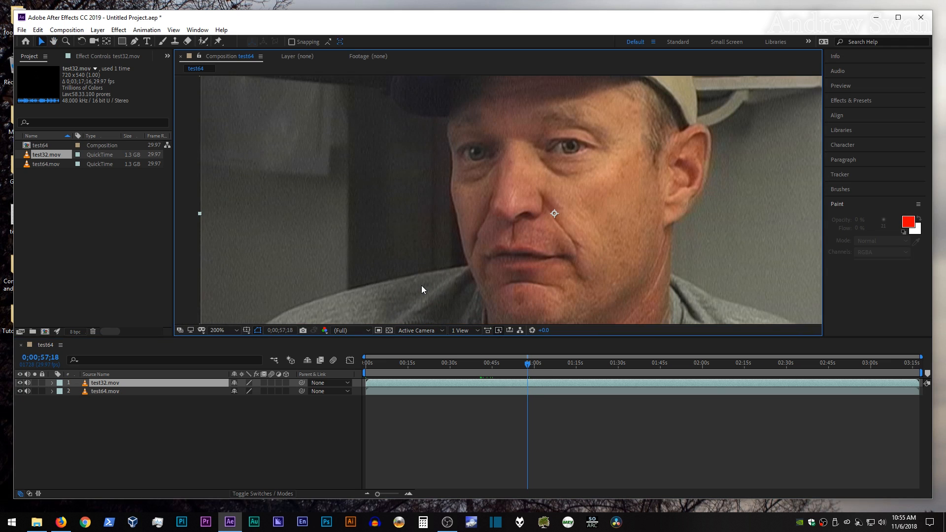
scroll(407, 255, down, 1)
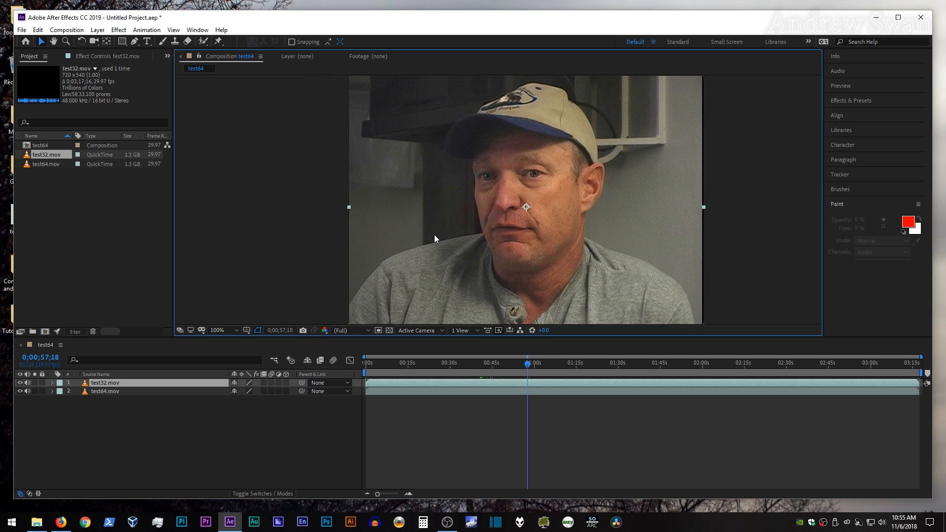
scroll(440, 234, up, 1)
scroll(441, 233, up, 1)
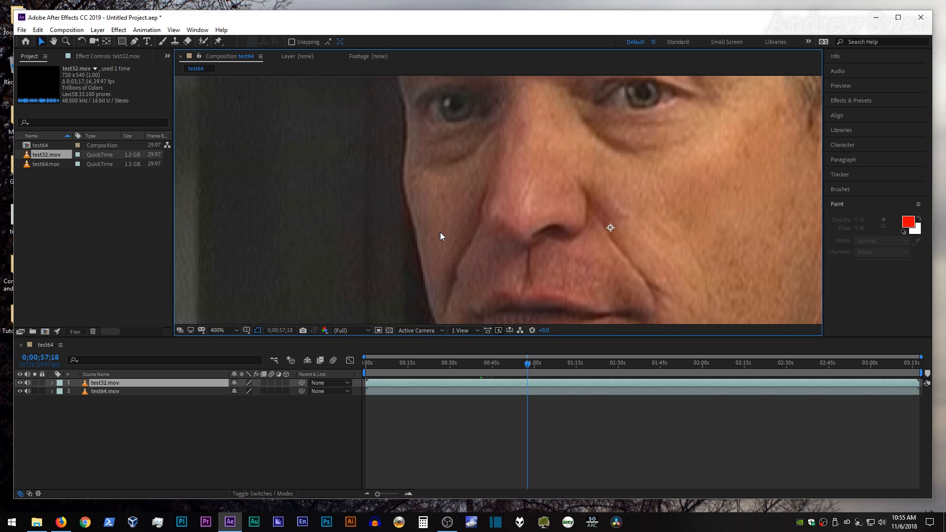
drag(390, 221, 472, 267)
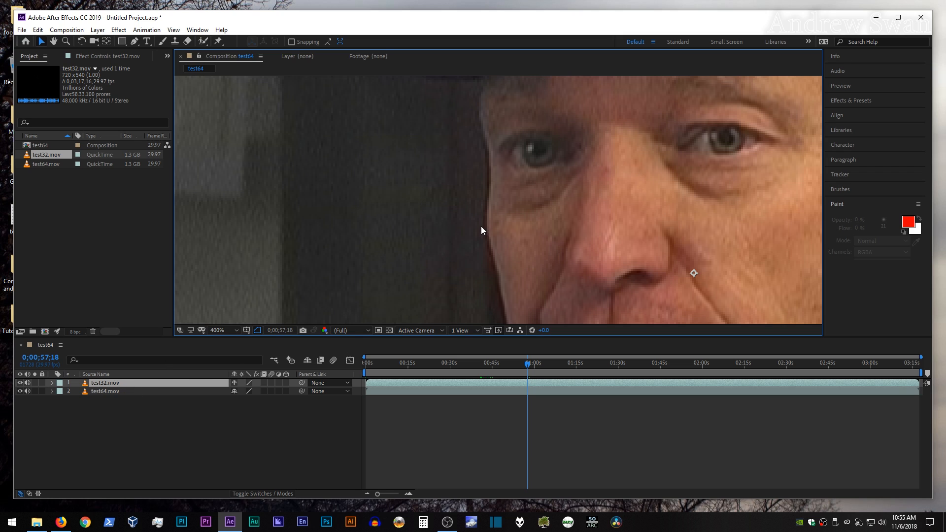
click(20, 383)
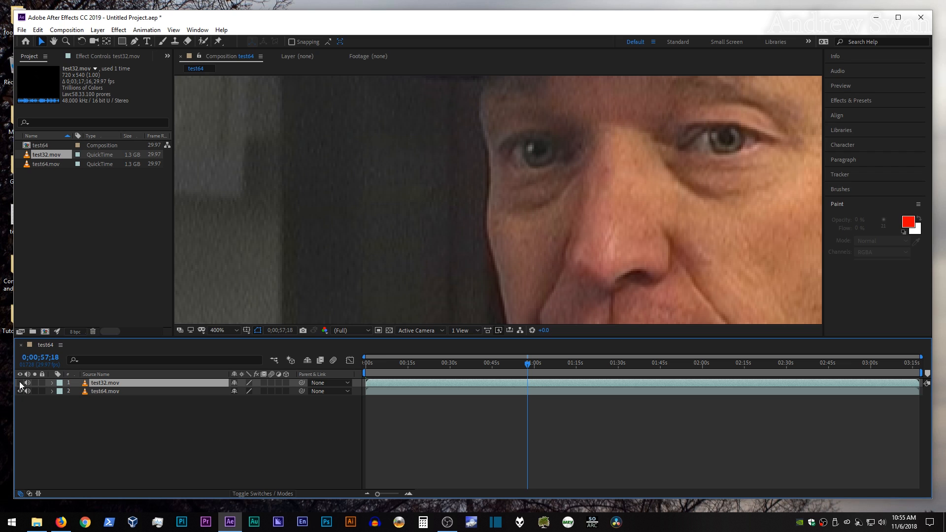
click(20, 383)
click(20, 384)
click(20, 384)
click(20, 383)
Close After Effects without saving the changes to the untitled project
click(920, 17)
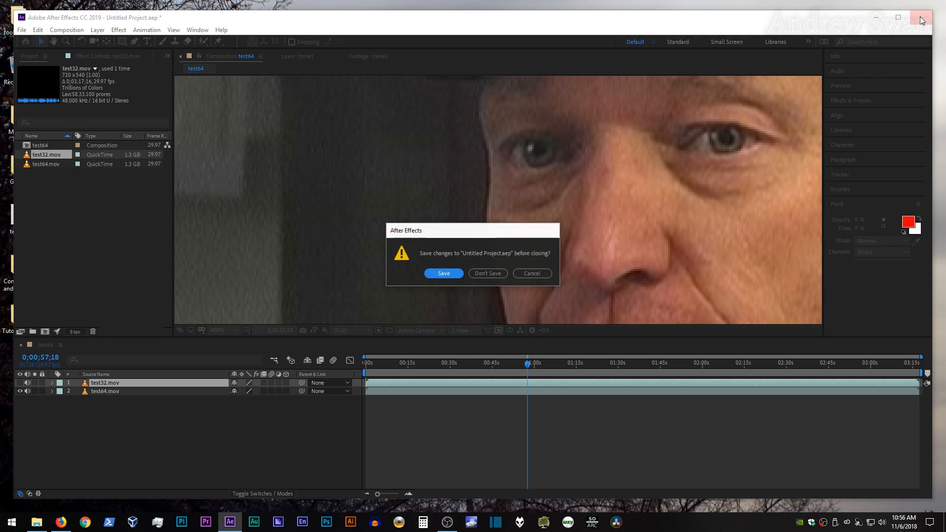
click(495, 274)
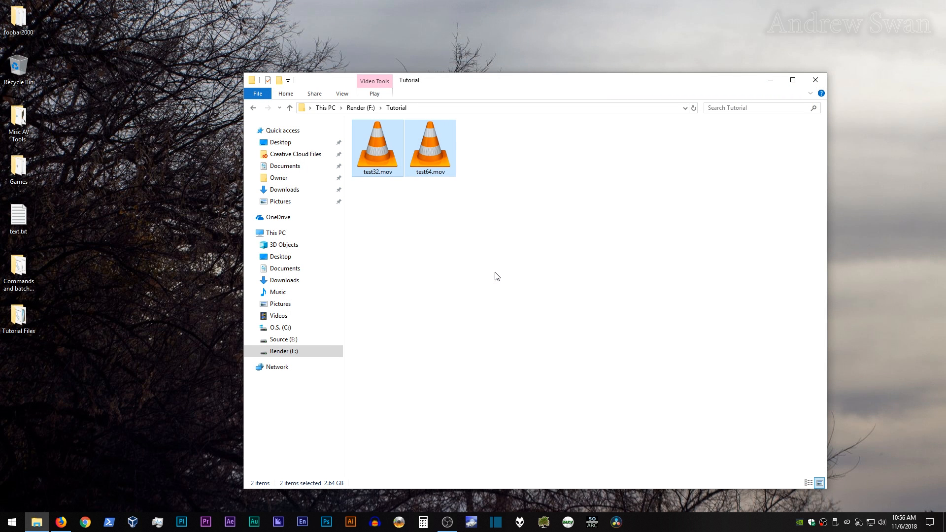